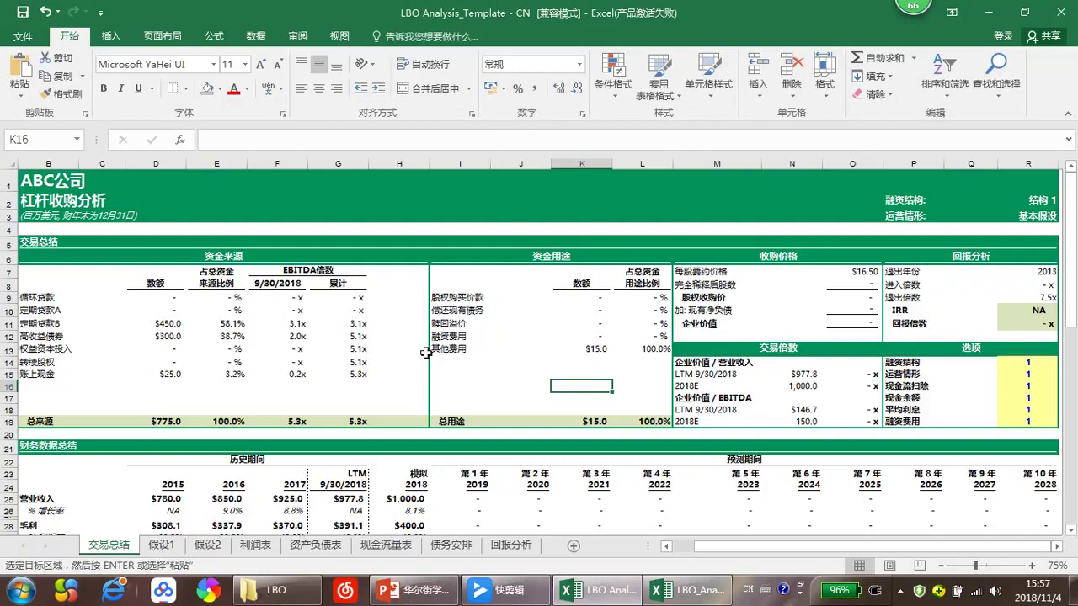
Step: Review the 交易总结 sheet from the sources and uses of funds through the capitalization and credit statistics sections
click(487, 398)
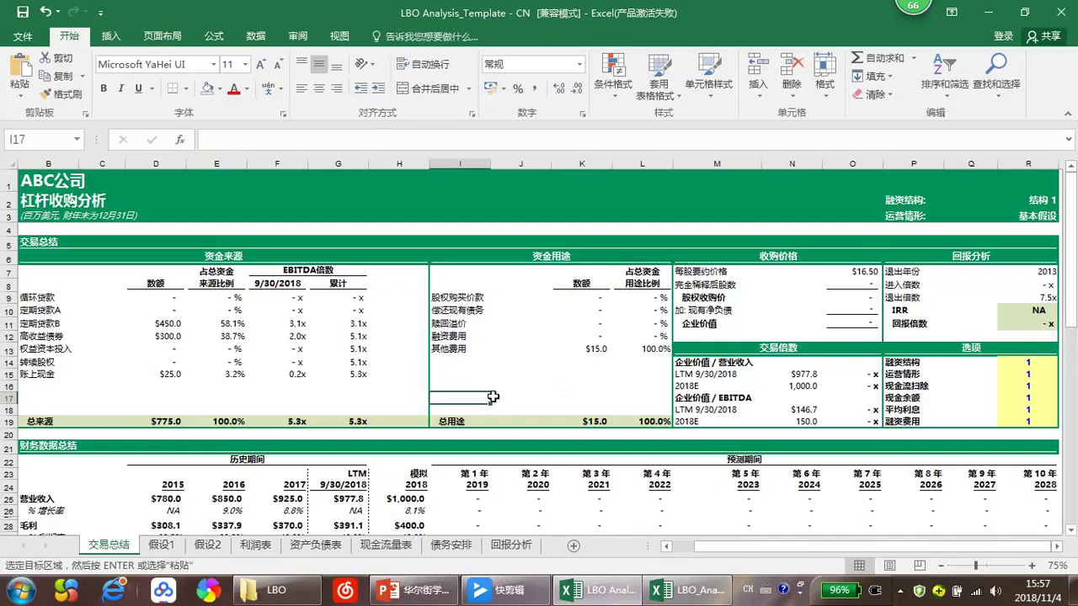
scroll(493, 396, down, 14)
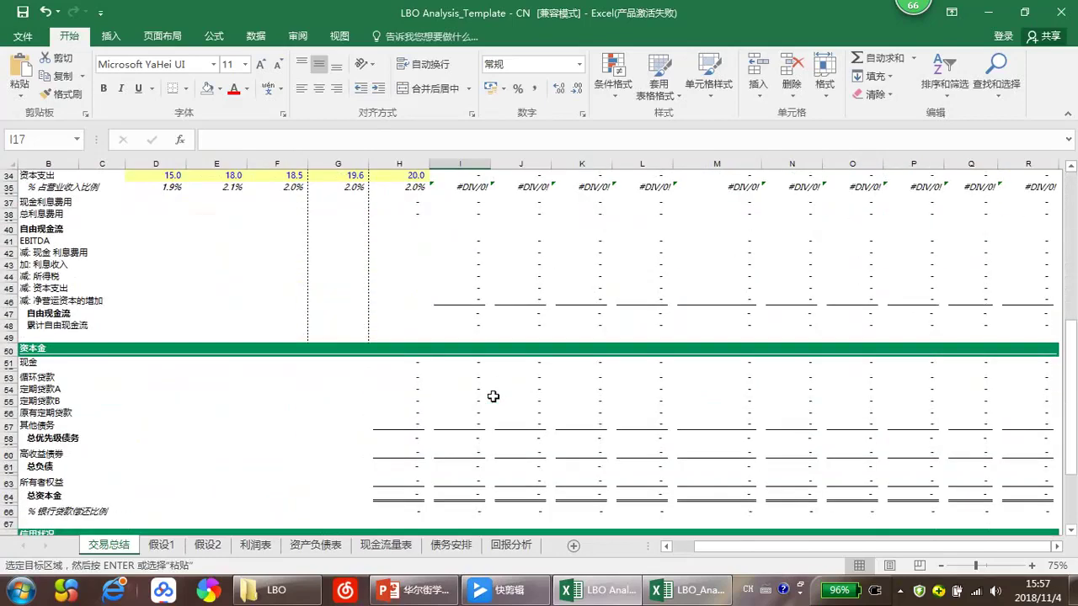
scroll(493, 396, down, 5)
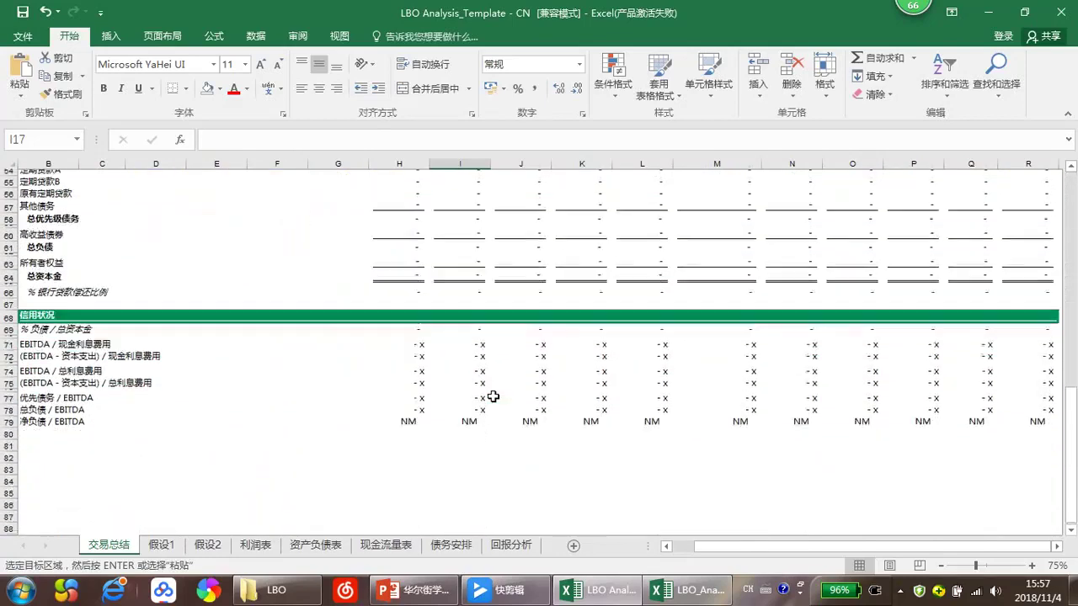
scroll(525, 454, up, 19)
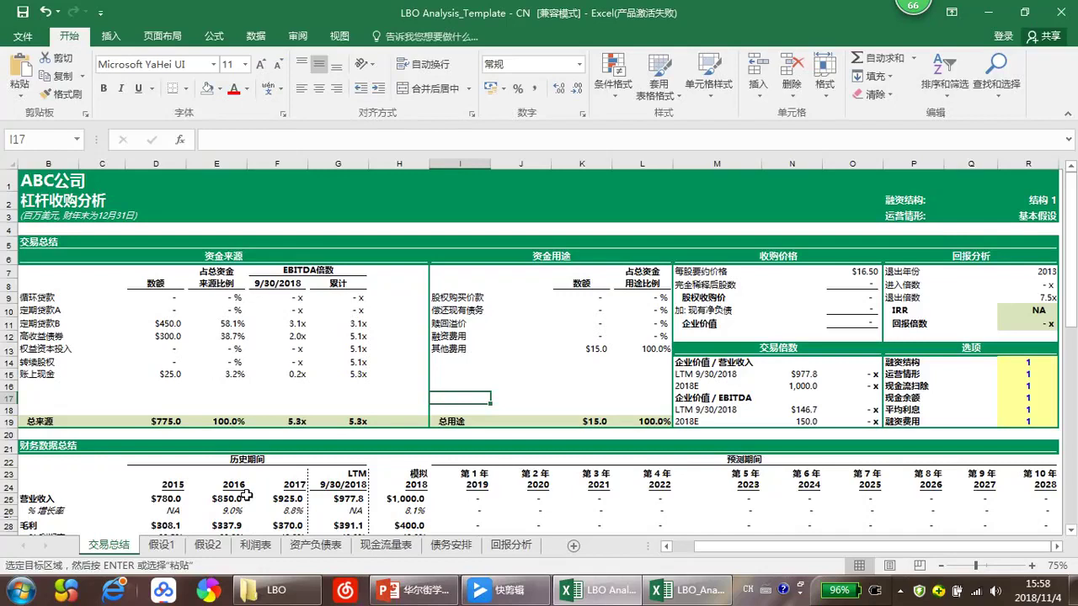
Step: Examine the 假设1 sheet's operating scenarios for the income statement and balance sheet forecasts
click(164, 547)
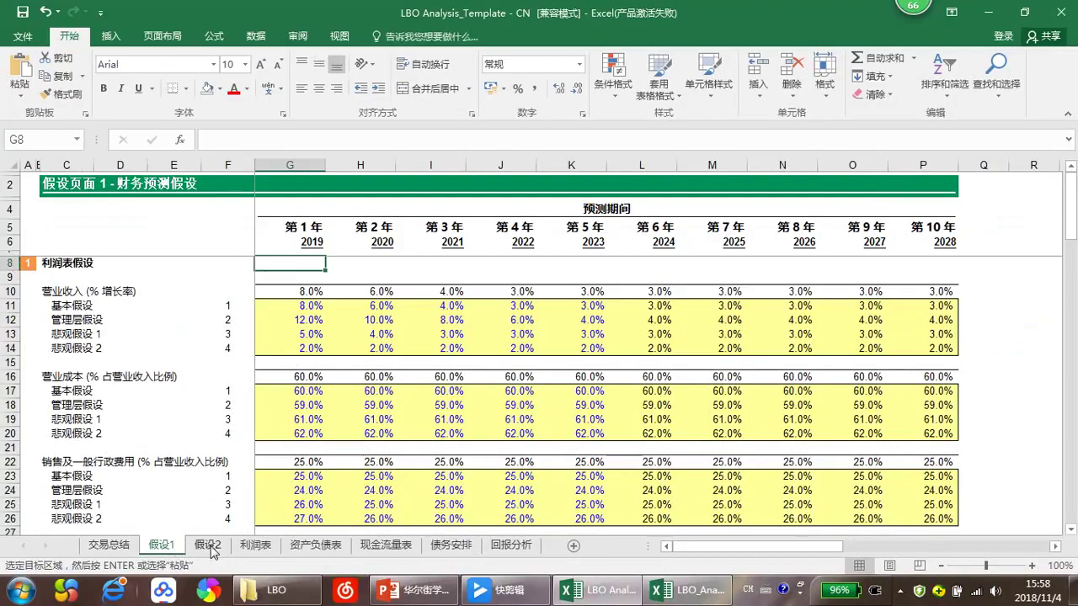
click(176, 320)
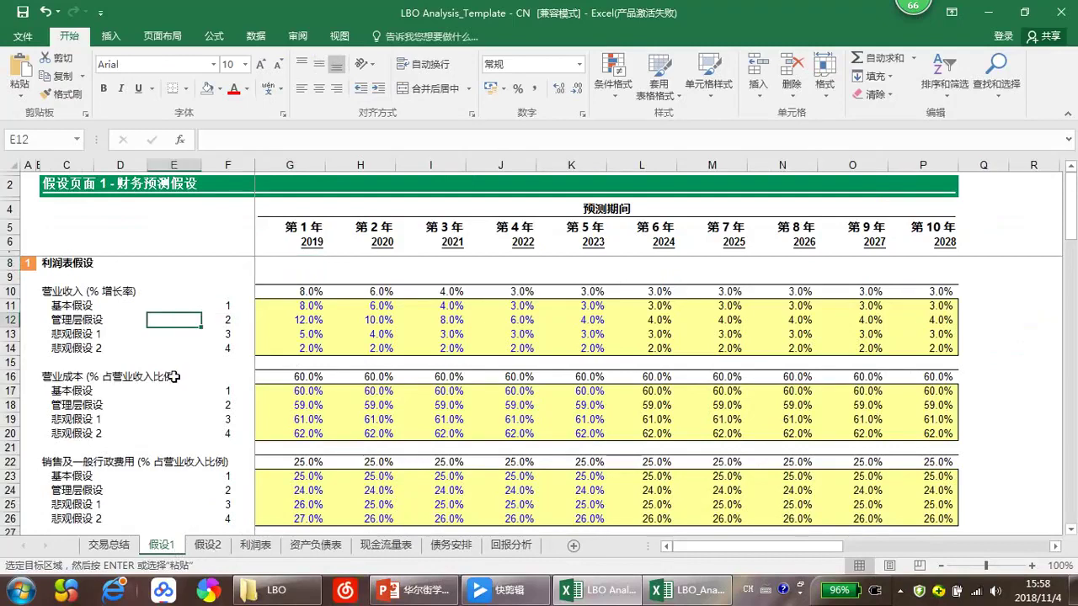
scroll(174, 382, down, 2)
scroll(174, 381, down, 20)
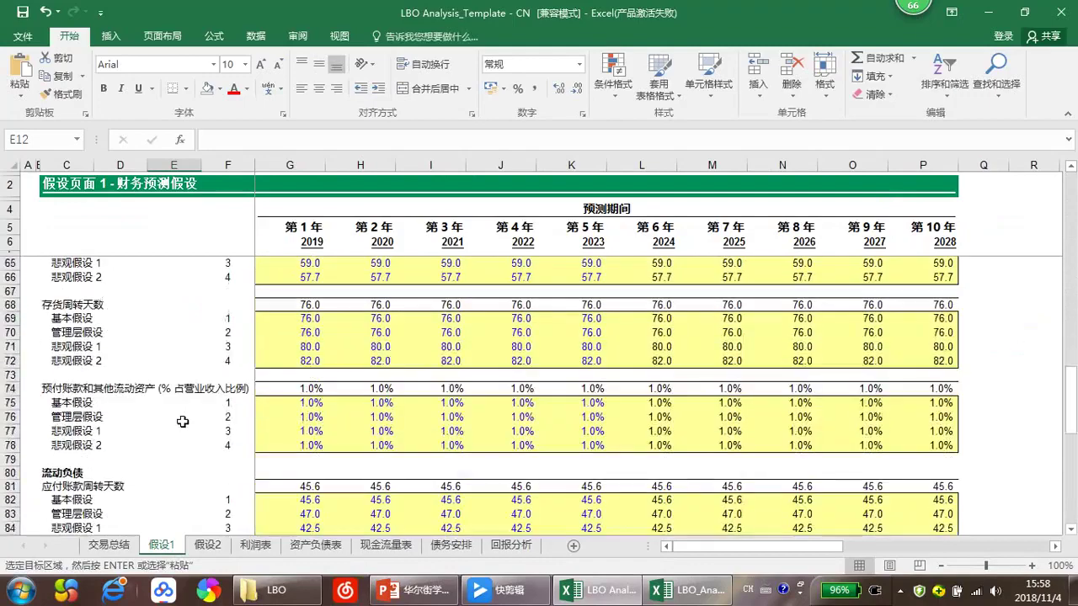
scroll(182, 426, down, 2)
scroll(181, 425, up, 20)
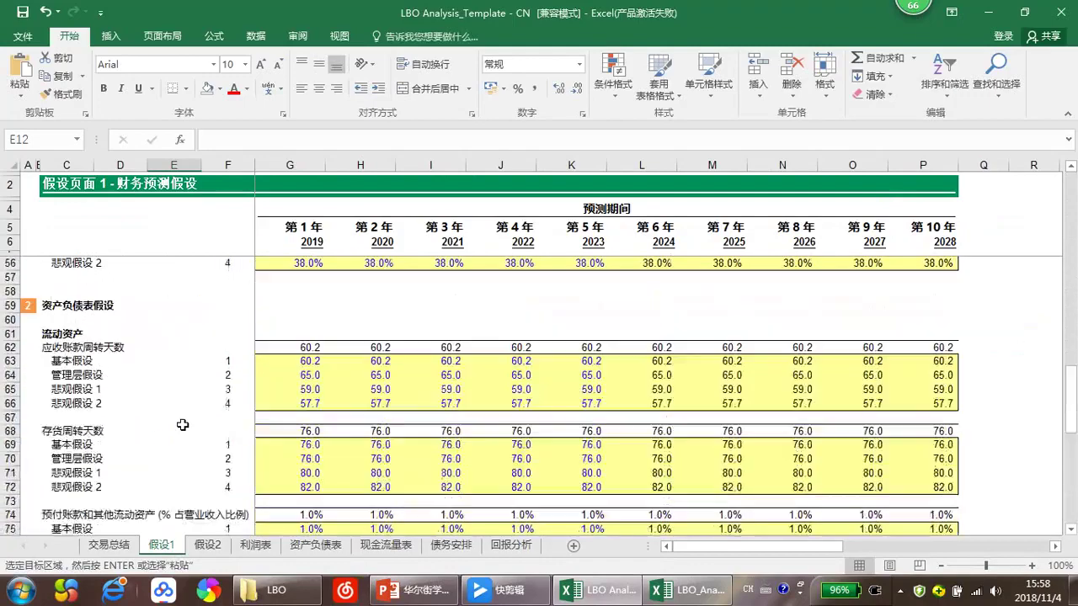
scroll(182, 425, up, 1)
click(183, 421)
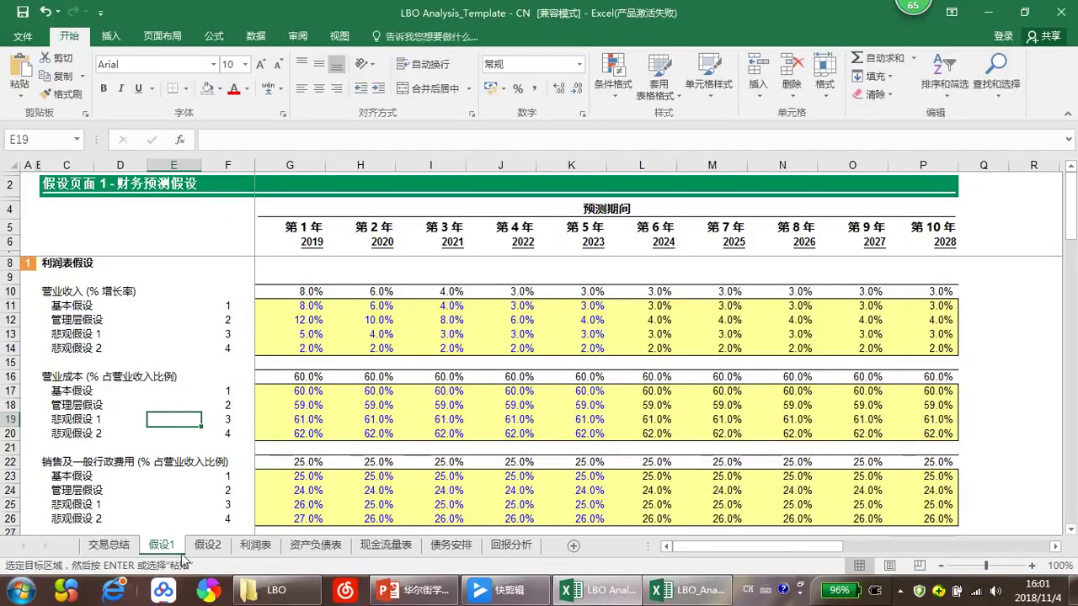
click(170, 529)
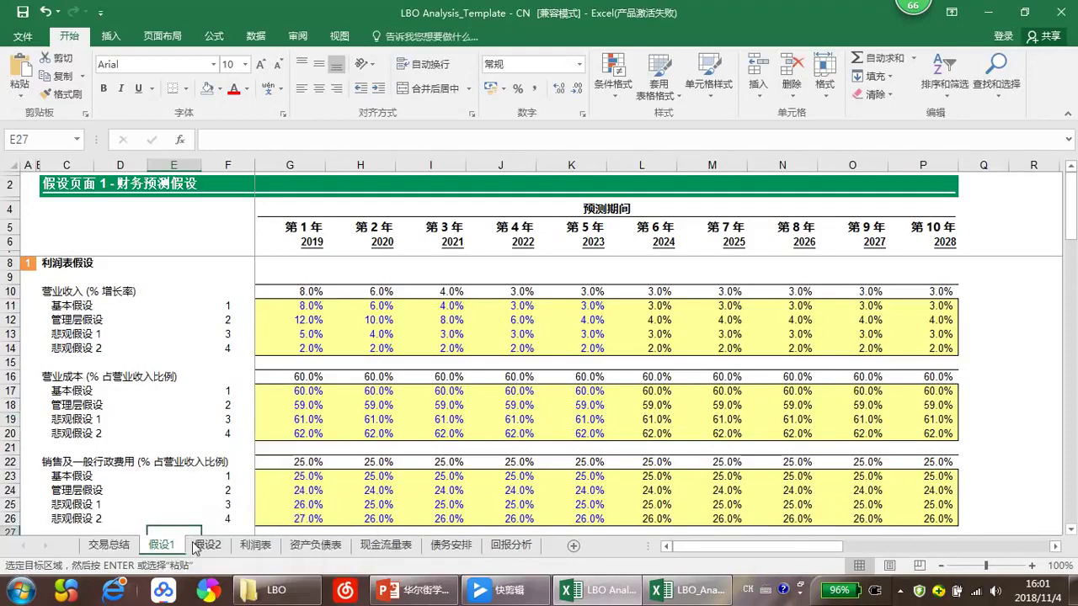
Step: Examine the 假设2 sheet's financing structures, purchase price, diluted share calculation, financing fees and fee amortization sections
click(206, 545)
click(222, 349)
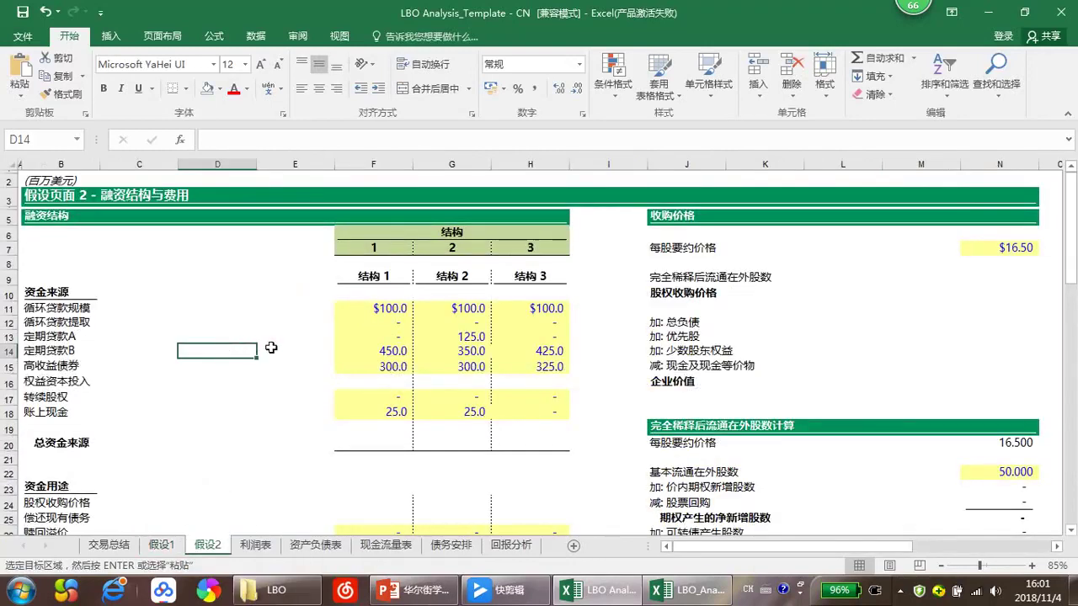
scroll(270, 341, down, 1)
scroll(271, 343, up, 1)
scroll(569, 402, down, 5)
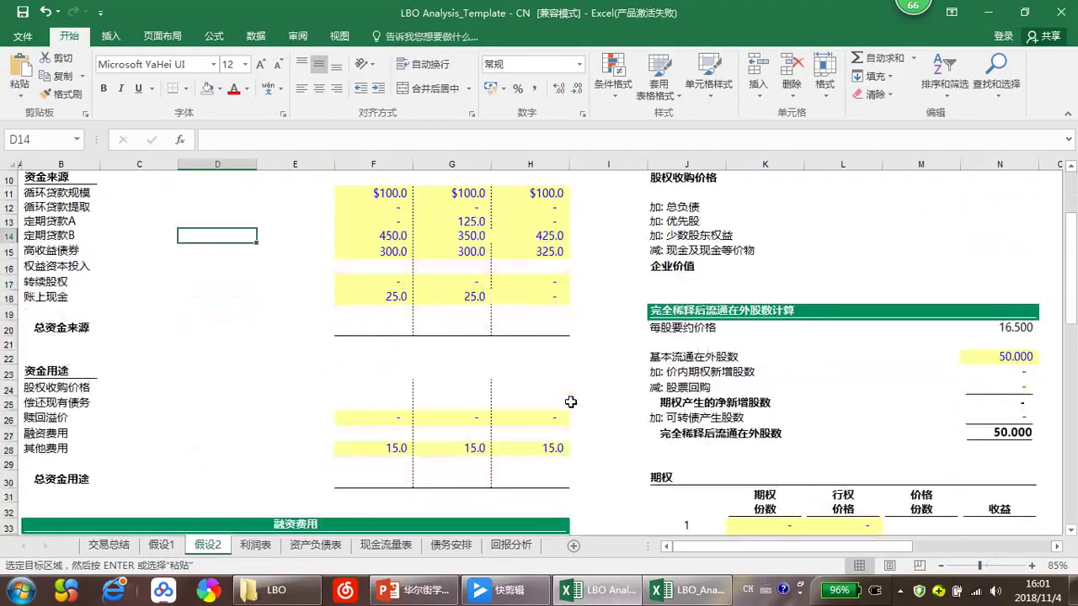
scroll(570, 401, down, 5)
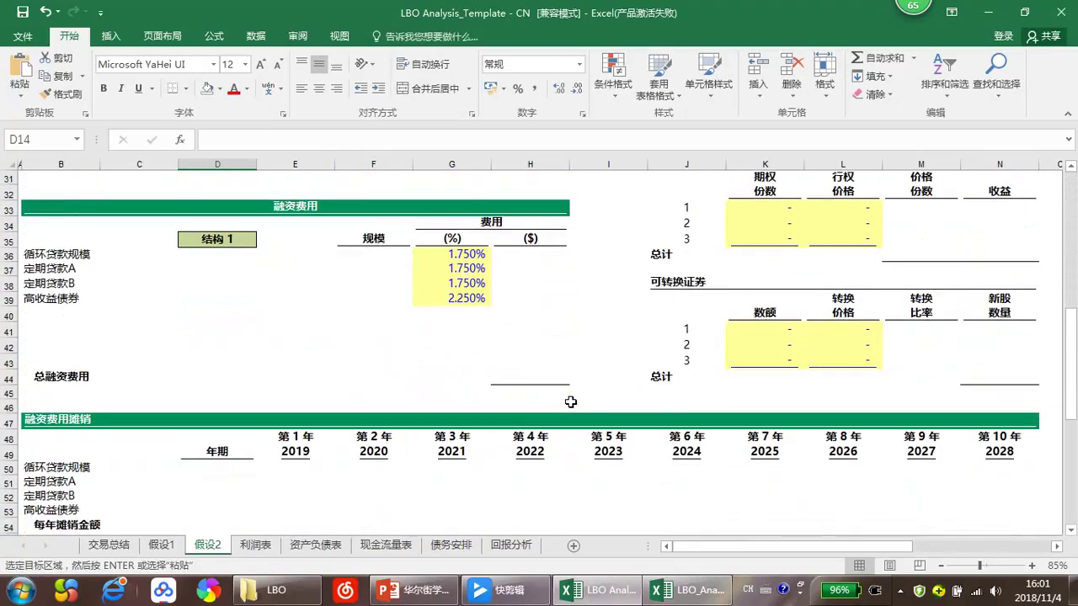
scroll(570, 402, down, 4)
scroll(570, 402, up, 14)
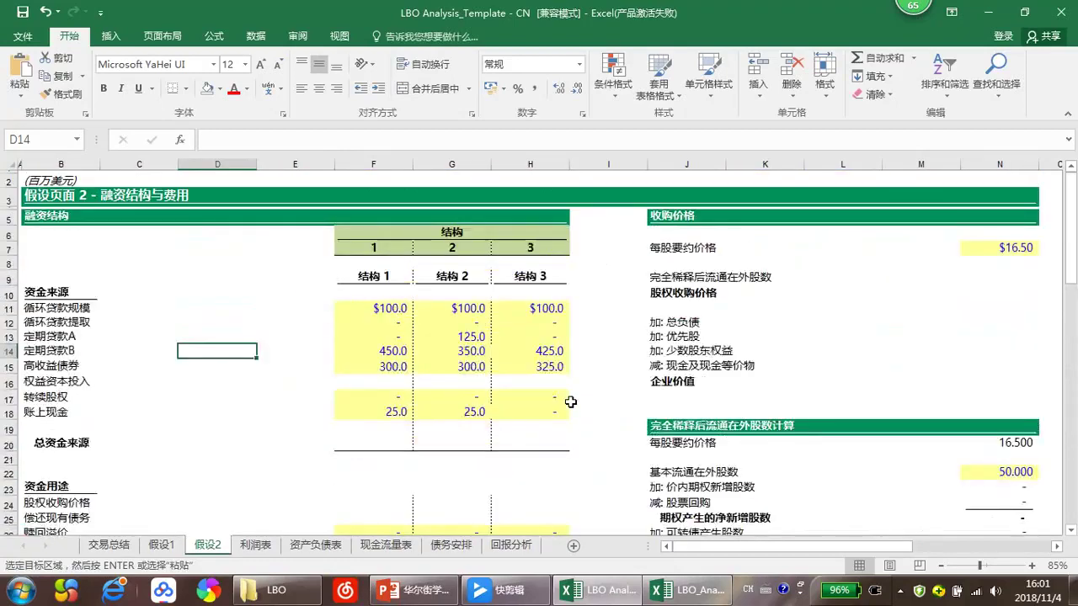
Step: Look through the three financial statement sheets: 利润表, 资产负债表 and 现金流量表
click(255, 546)
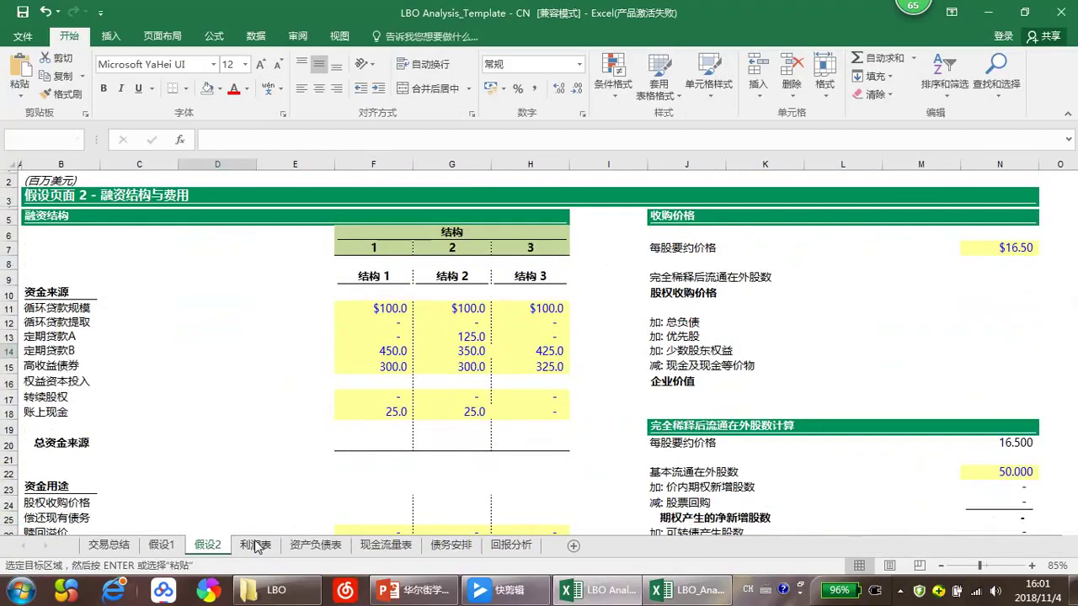
click(305, 545)
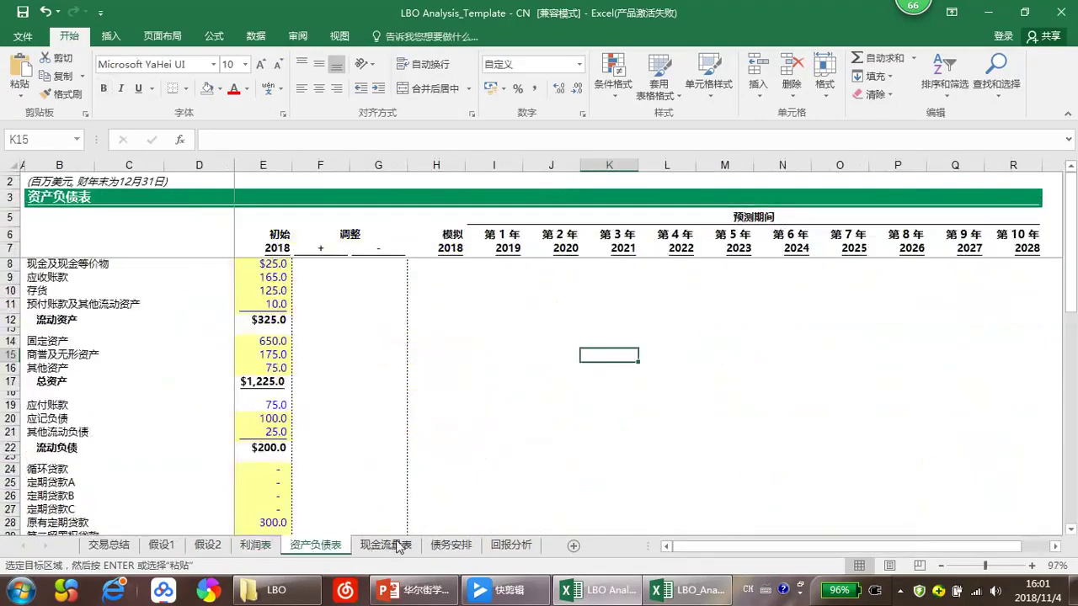
click(399, 546)
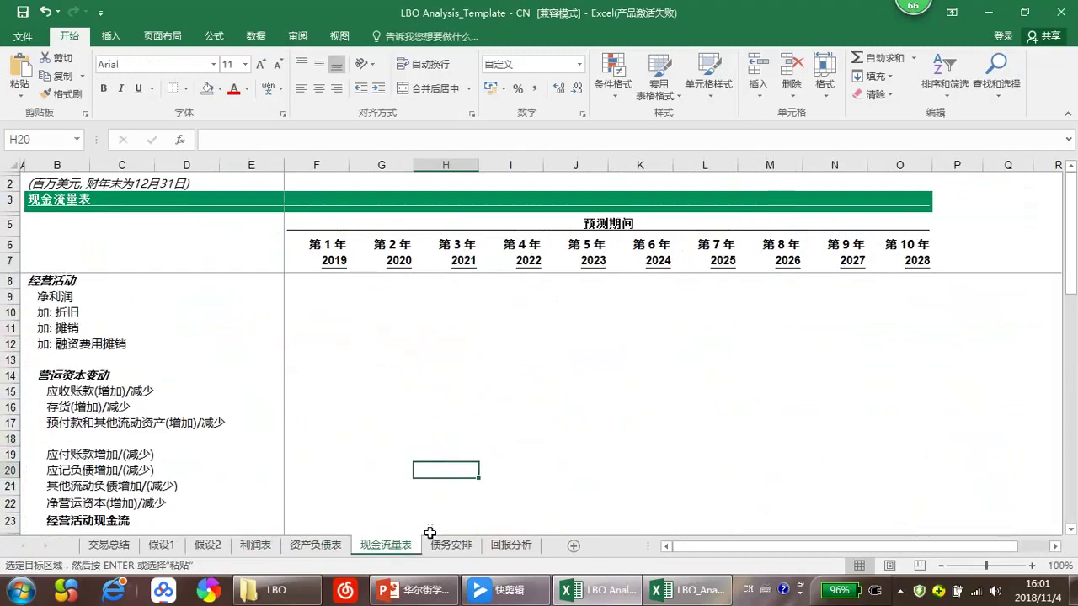
click(256, 546)
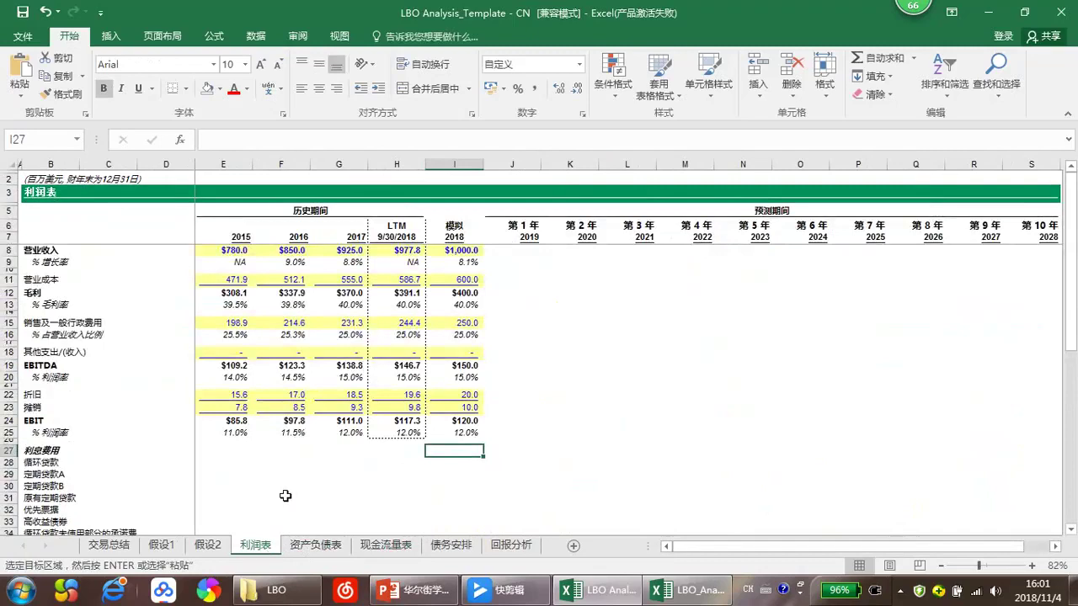
click(324, 547)
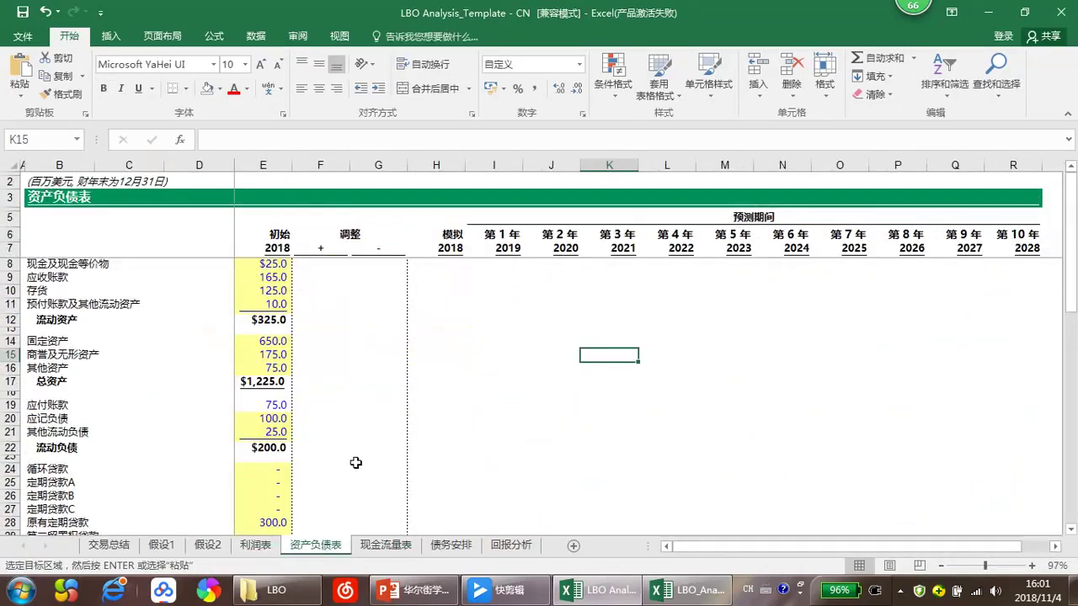
click(388, 431)
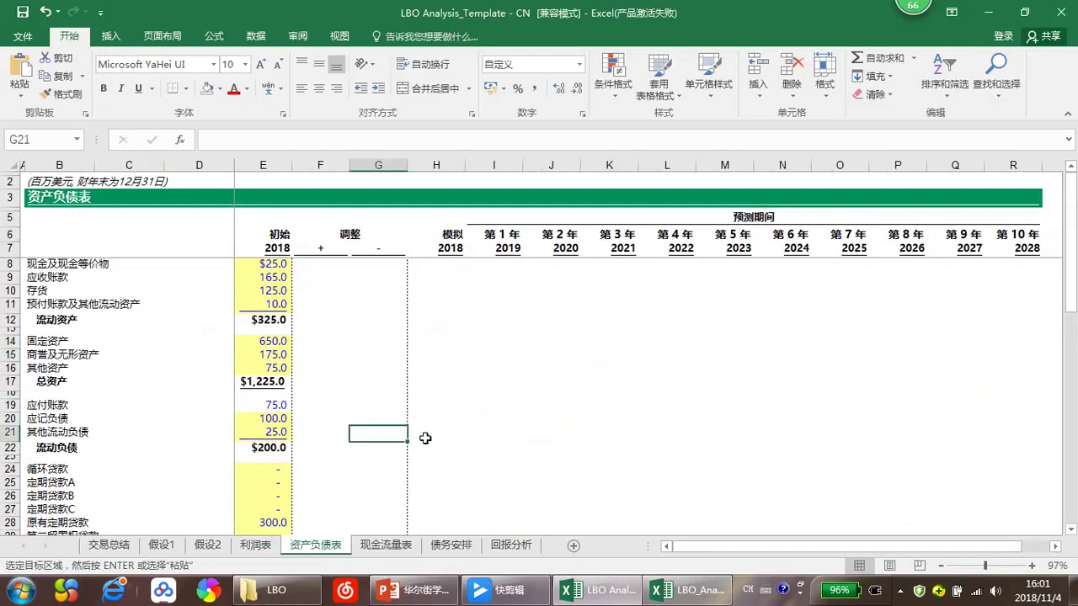
click(424, 434)
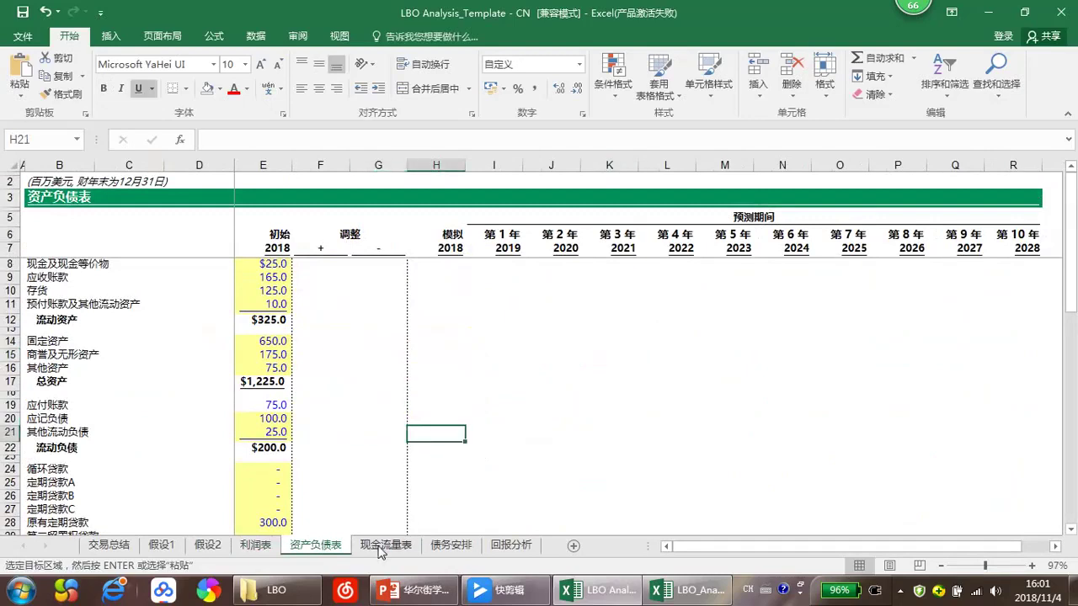
Step: Examine the 债务安排 sheet, covering the Libor curve, cash available for debt repayment, revolver and term loans A and B
click(452, 547)
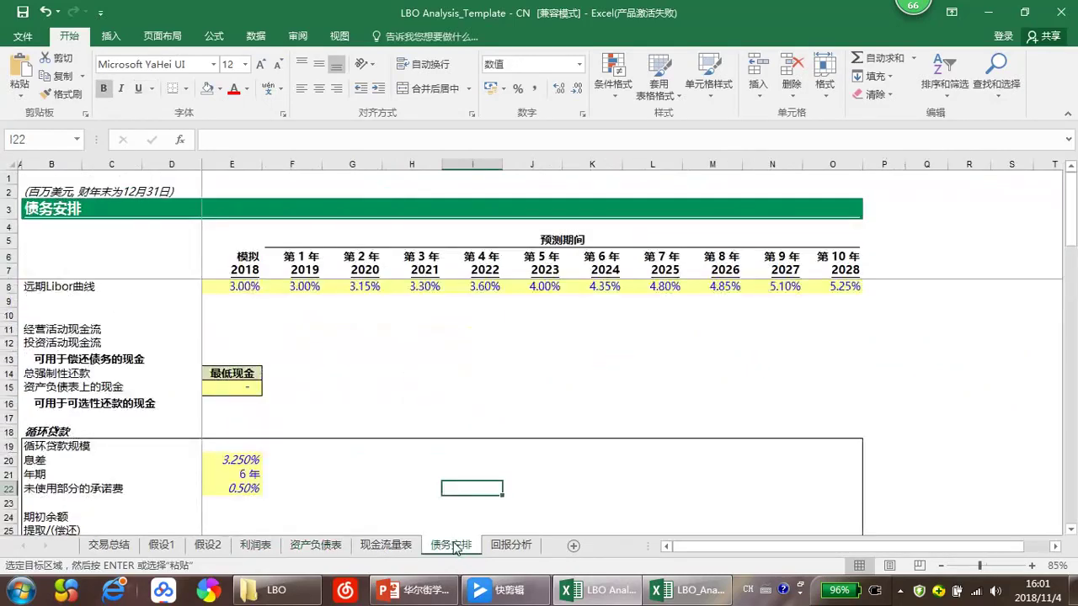
click(425, 389)
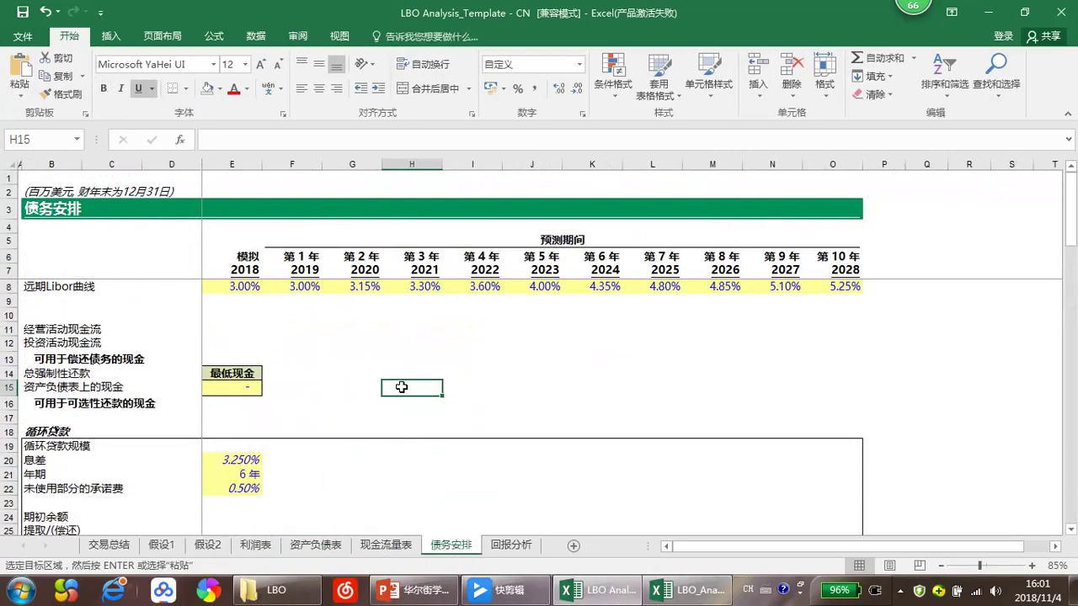
scroll(404, 388, down, 1)
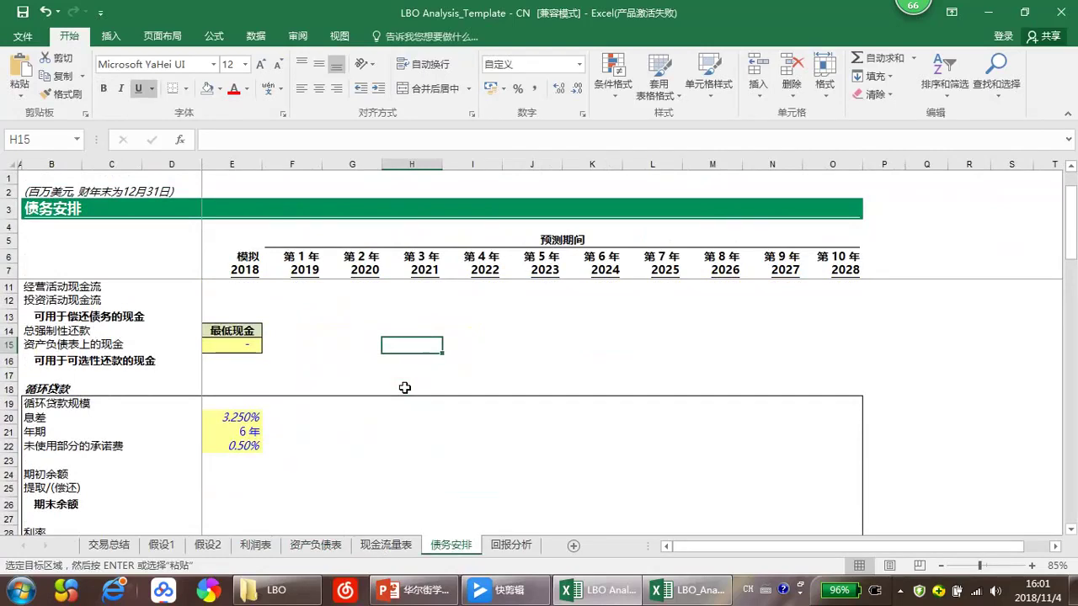
scroll(404, 388, up, 1)
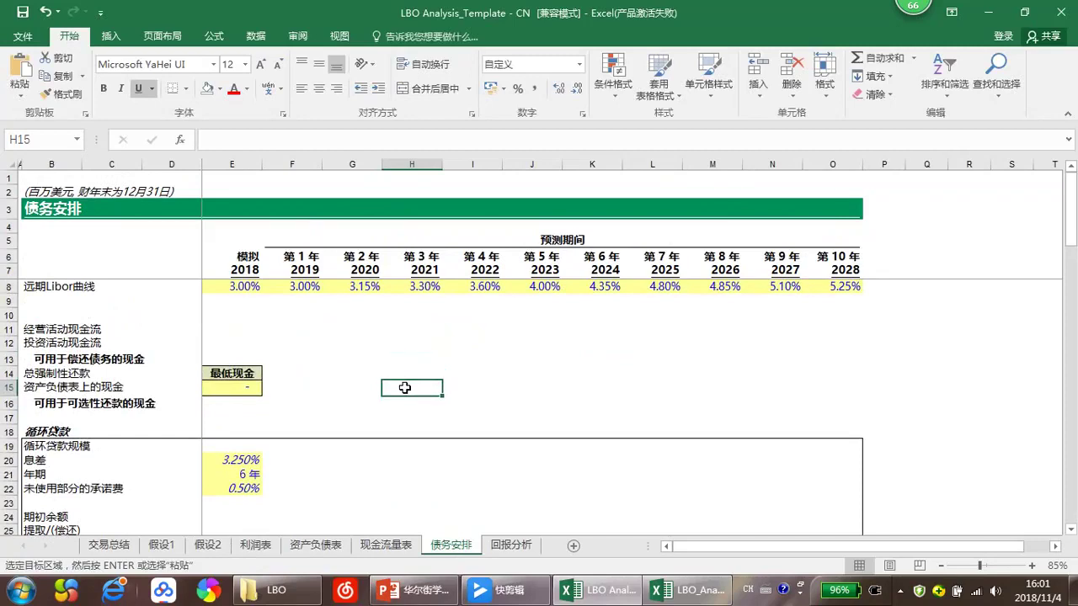
scroll(404, 387, down, 7)
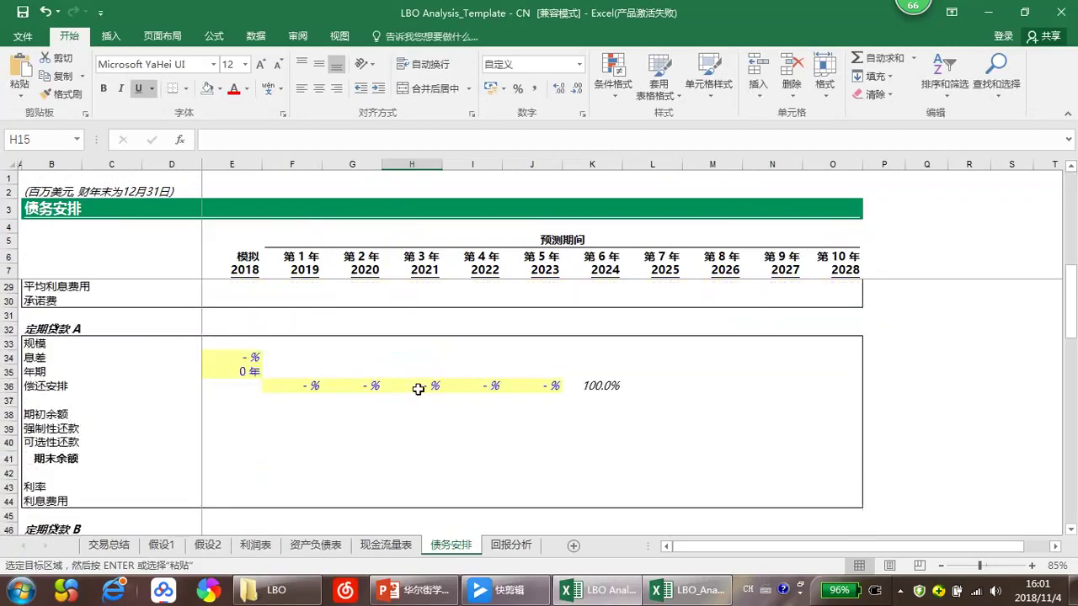
scroll(414, 427, down, 4)
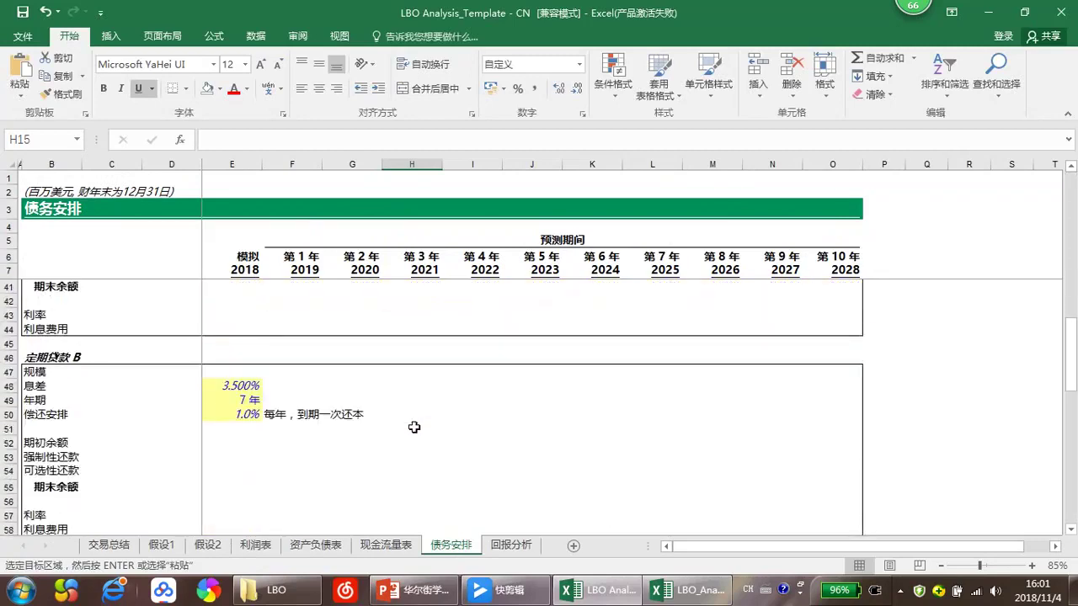
scroll(414, 427, up, 11)
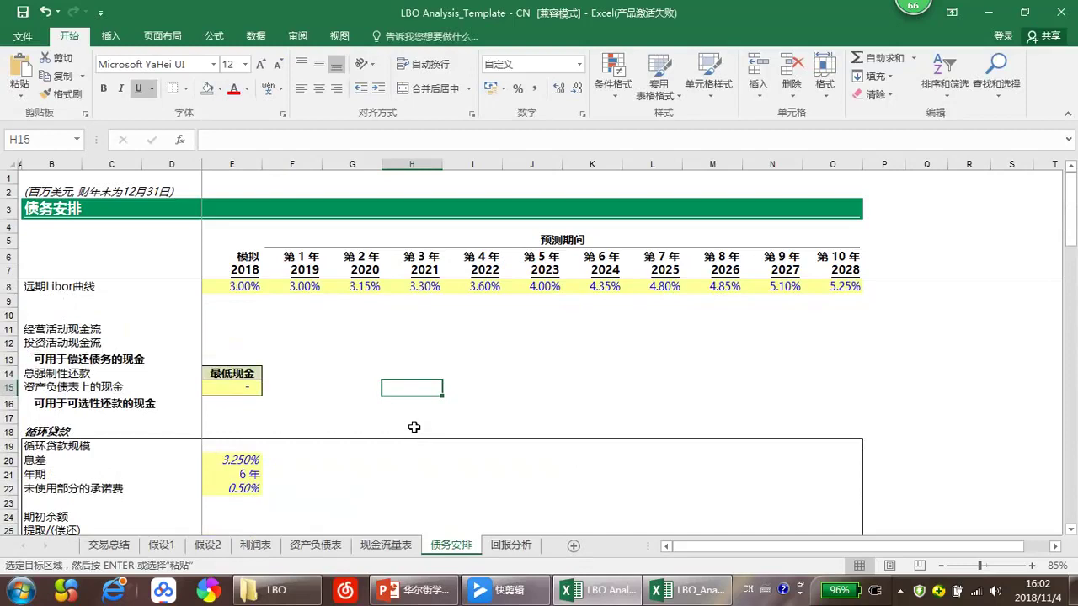
Step: Review the 回报分析 sheet from the entry and exit EBITDA multiples to the cash return multiple section
click(512, 546)
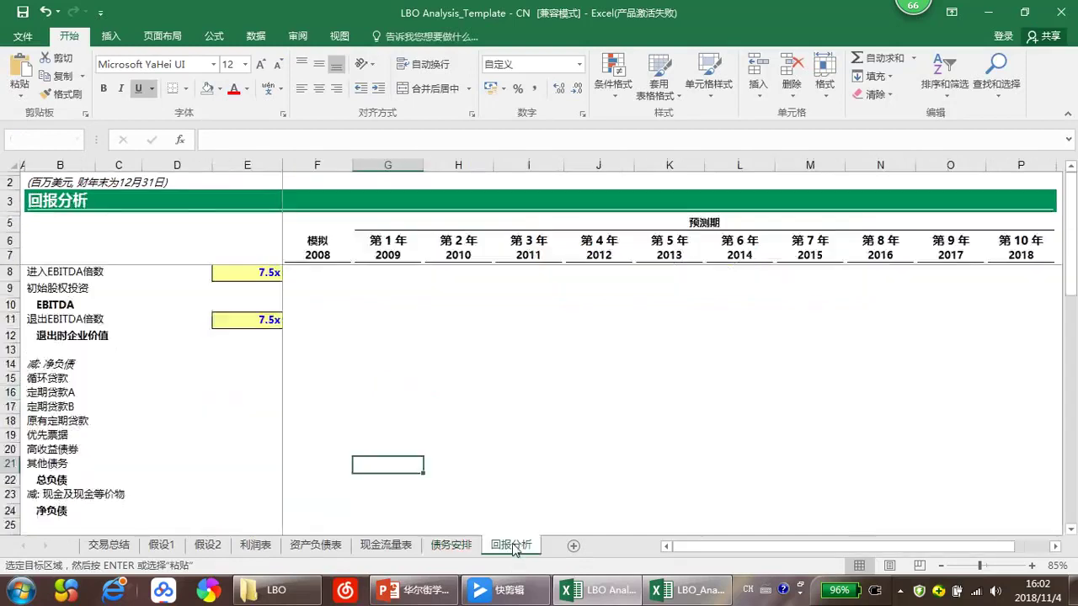
click(522, 438)
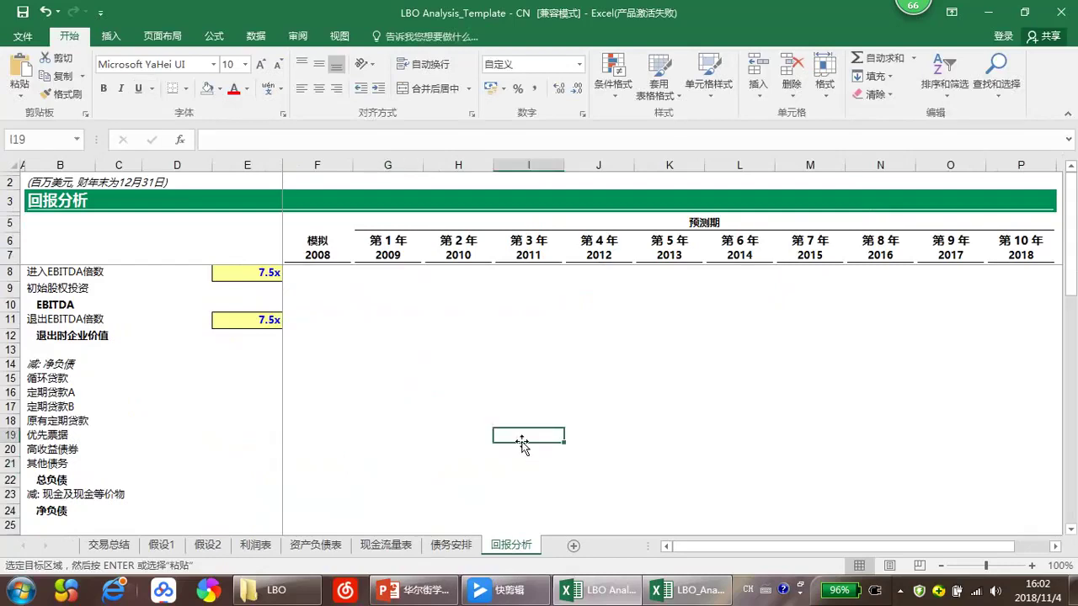
click(465, 445)
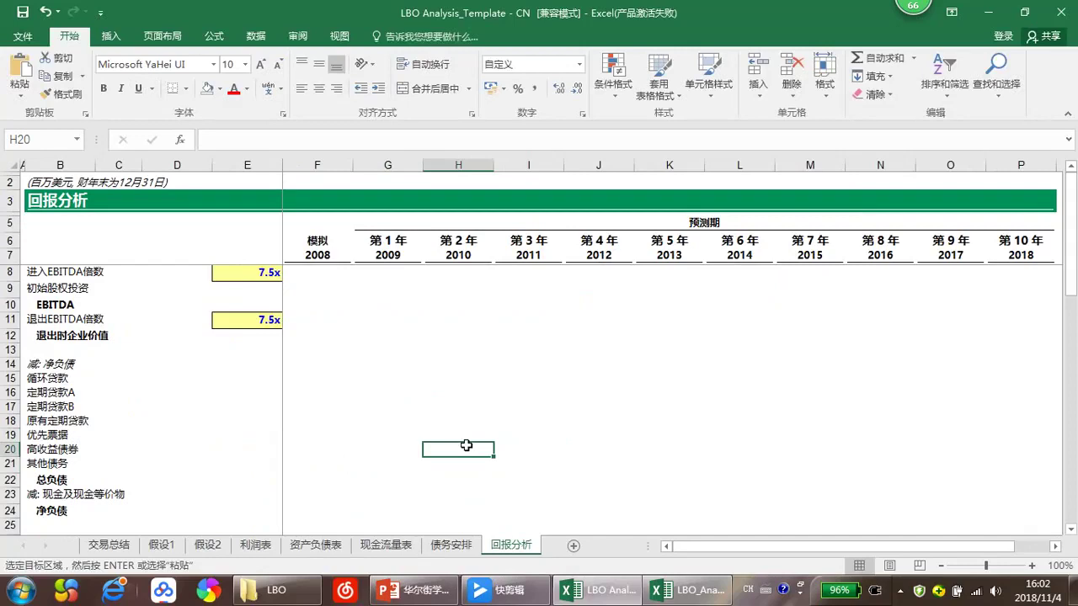
click(490, 409)
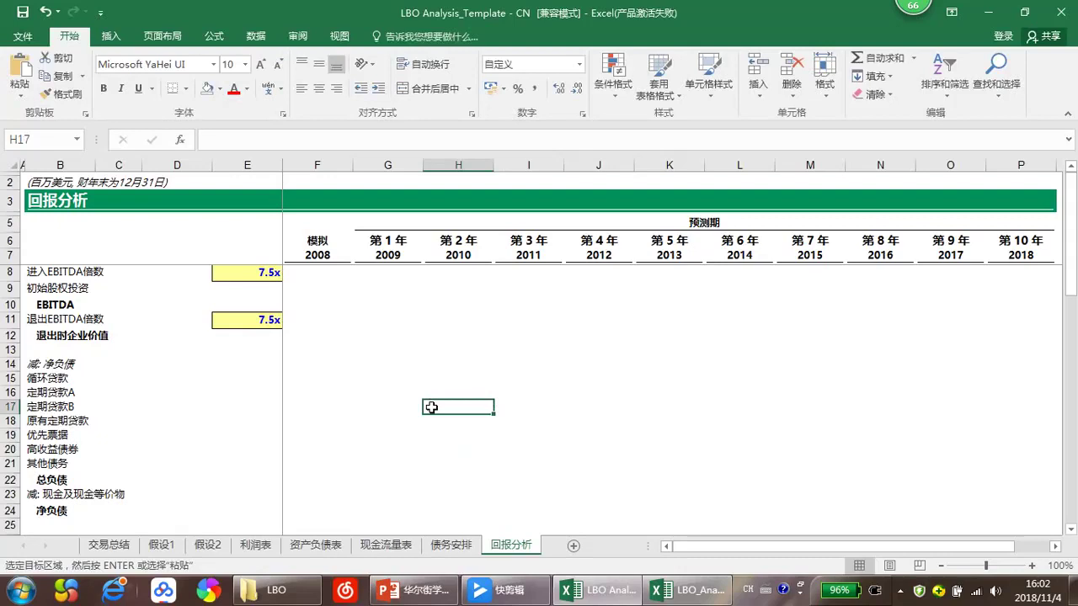
scroll(431, 408, down, 5)
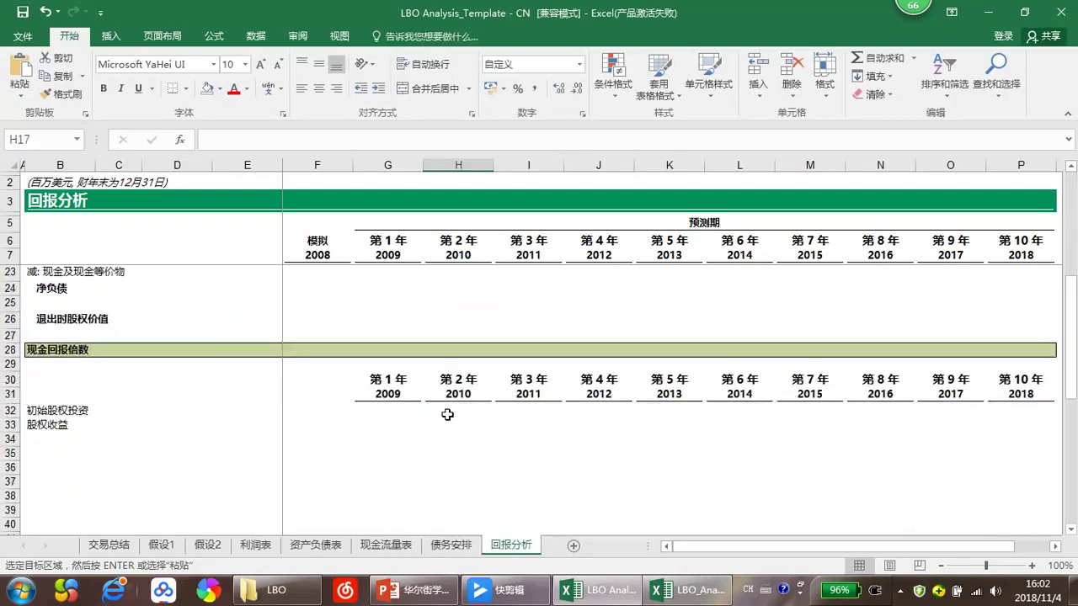
scroll(449, 414, down, 1)
scroll(451, 414, up, 6)
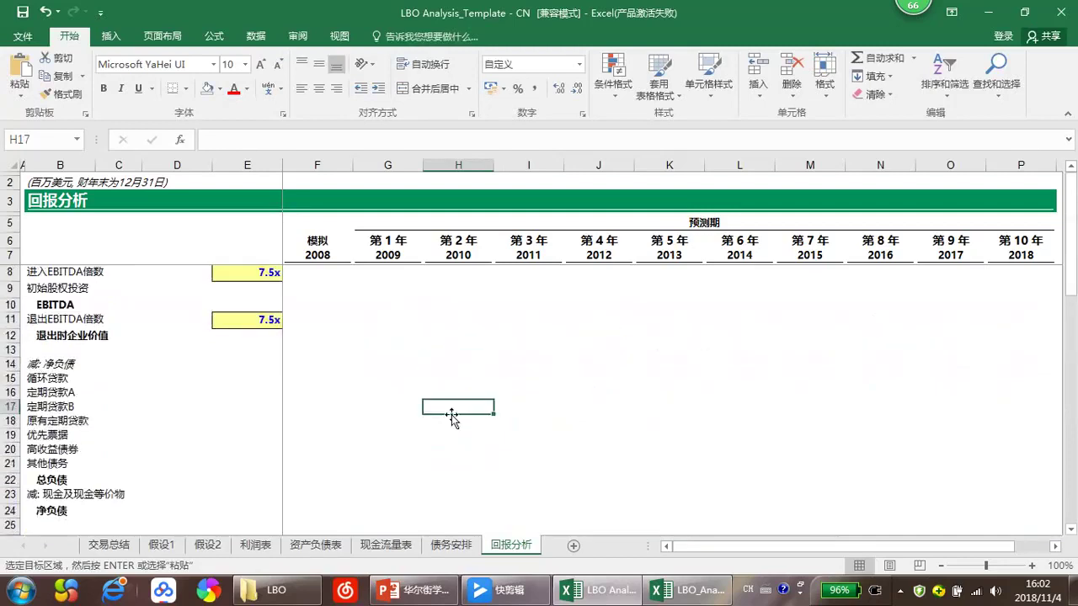
Step: Return to the 利润表 sheet and select cell K18 in the forecast area
click(255, 547)
click(570, 354)
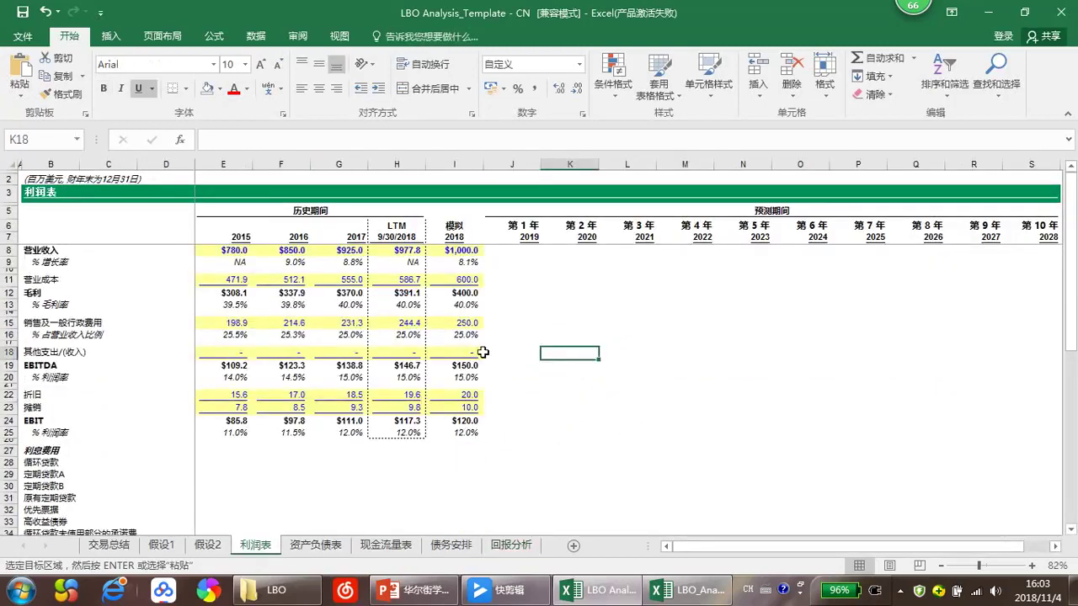
Step: Review the 营业收入 growth scenarios on the 假设1 sheet and return to the 利润表 sheet
click(513, 304)
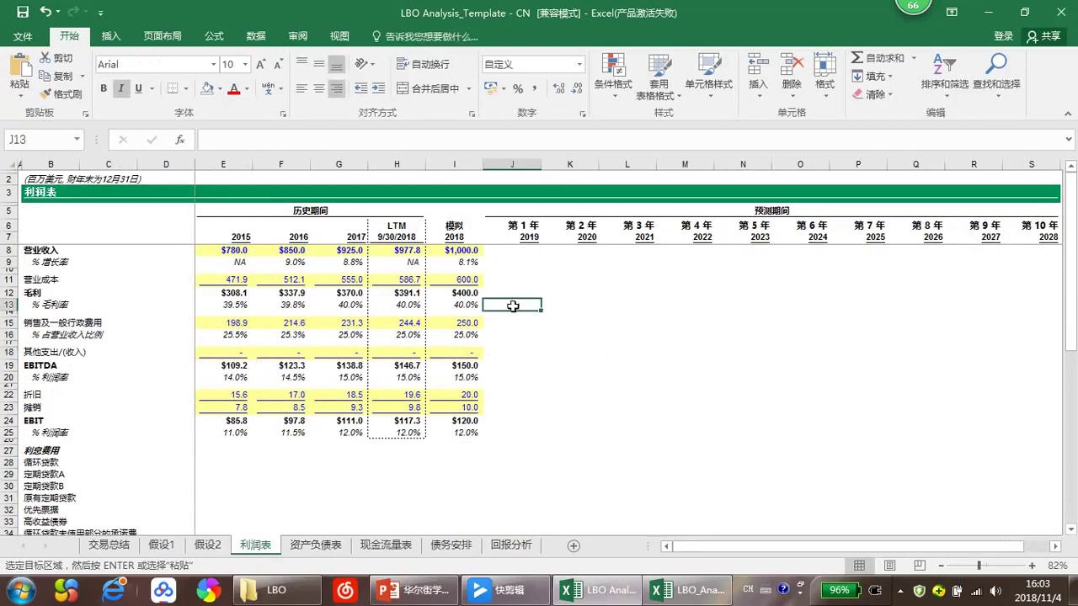
click(518, 251)
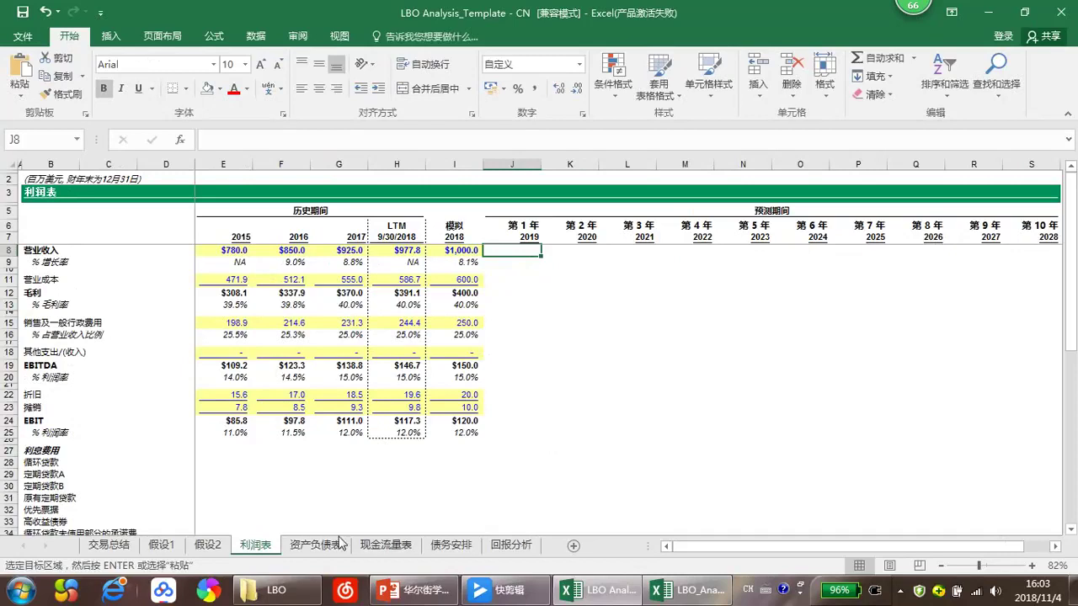
click(160, 546)
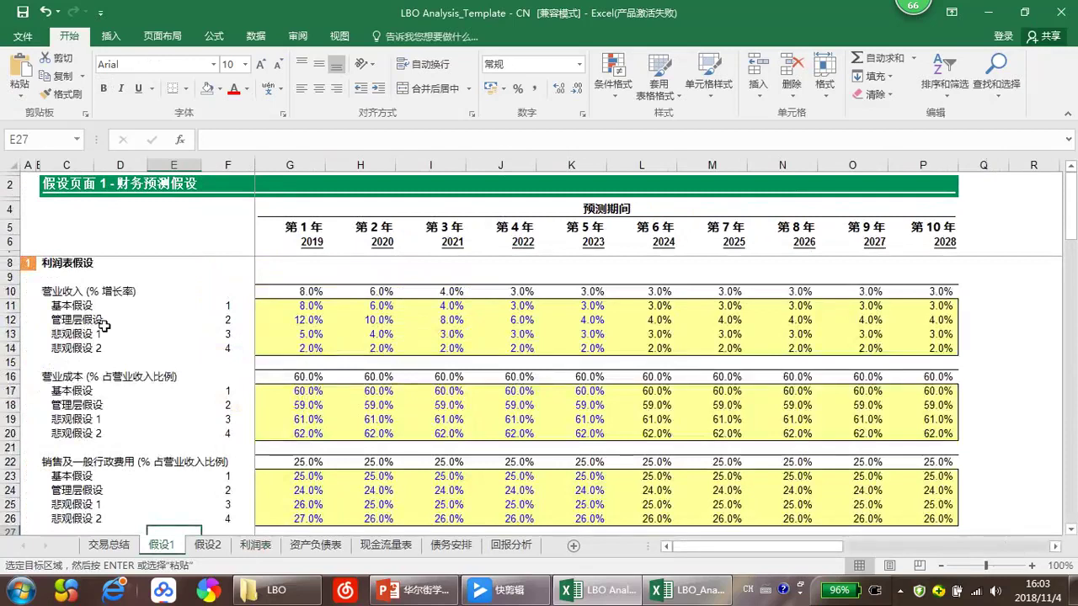
click(139, 320)
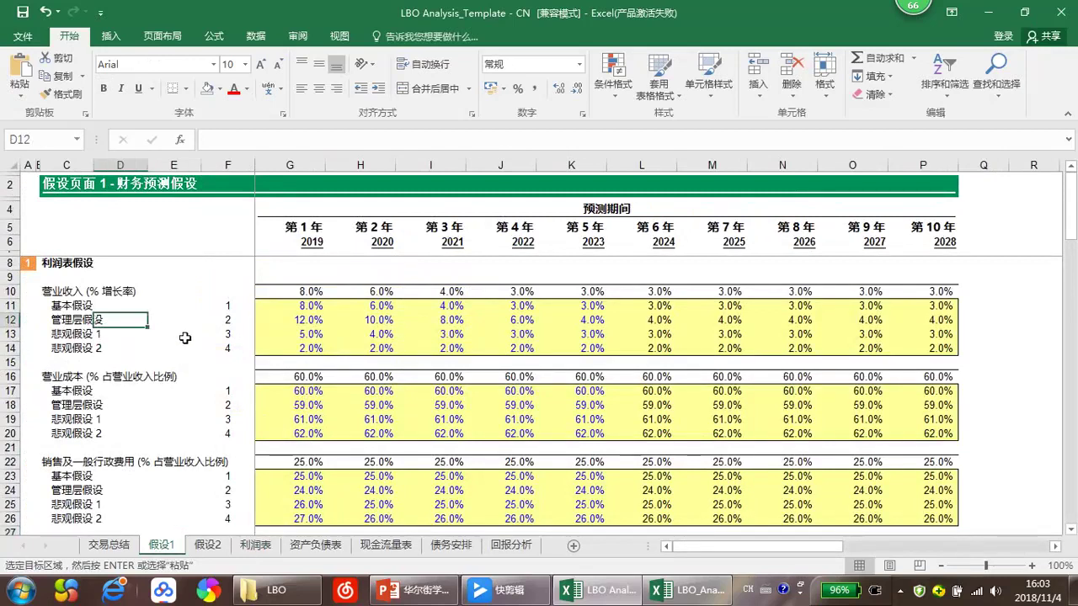
click(182, 335)
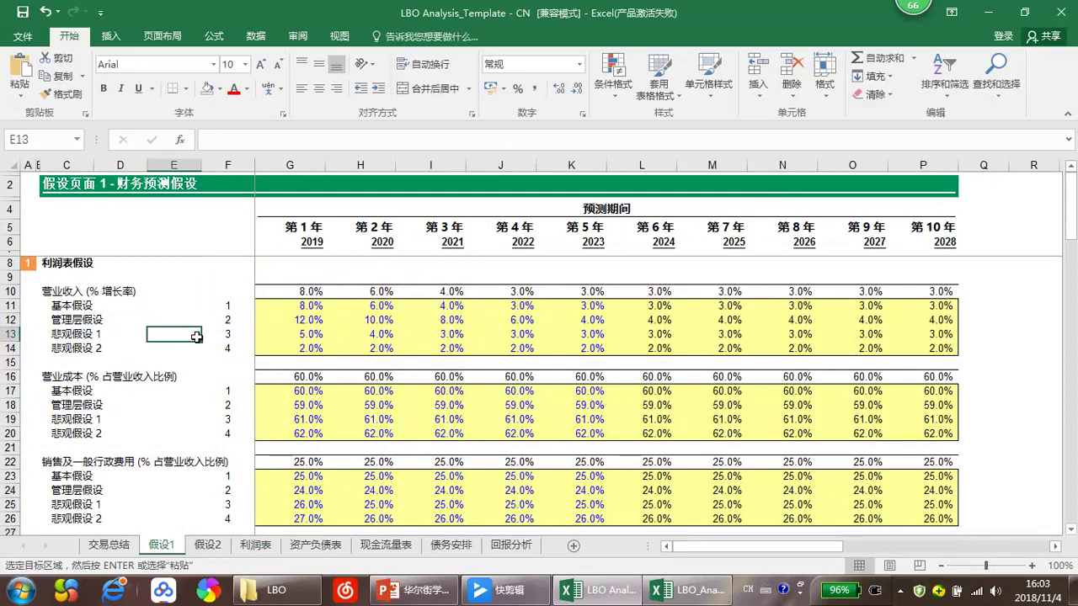
click(258, 549)
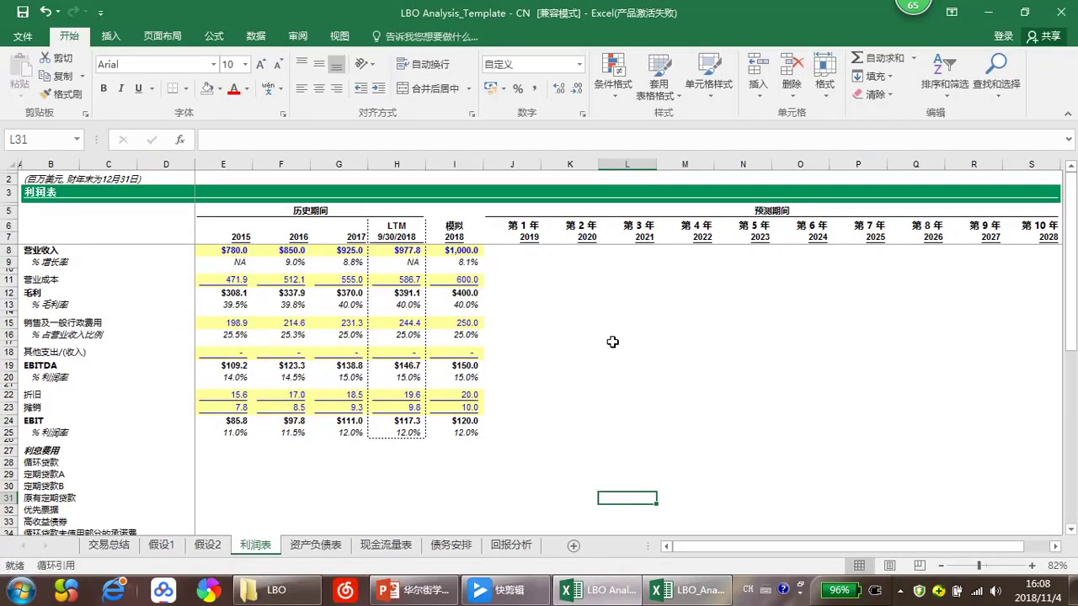
Step: Examine the LTM 9/30/2018 column and the 模拟 2018 column of the income statement
click(612, 342)
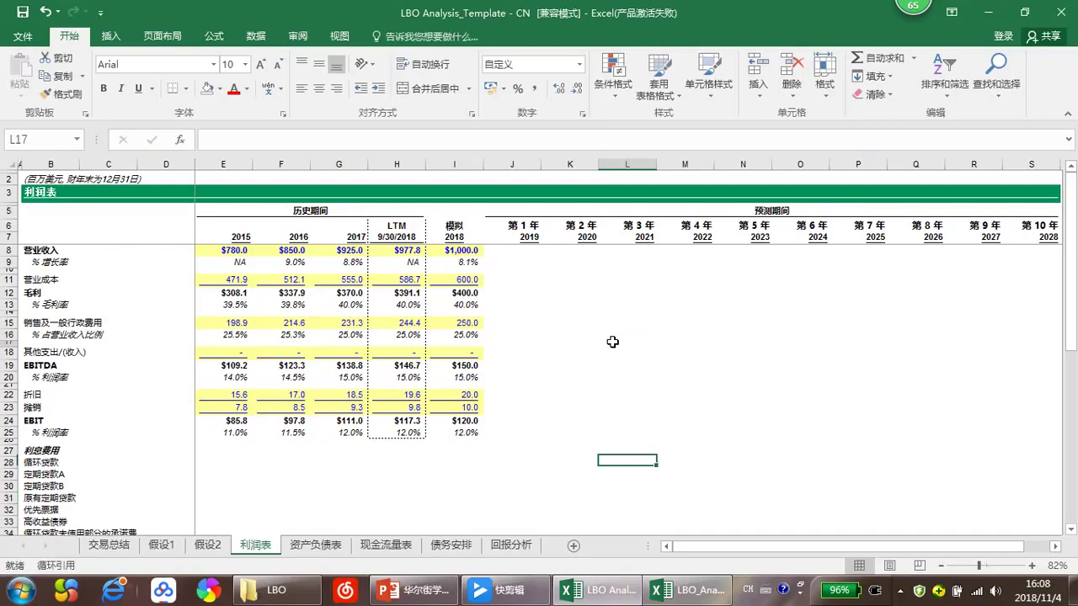
click(389, 163)
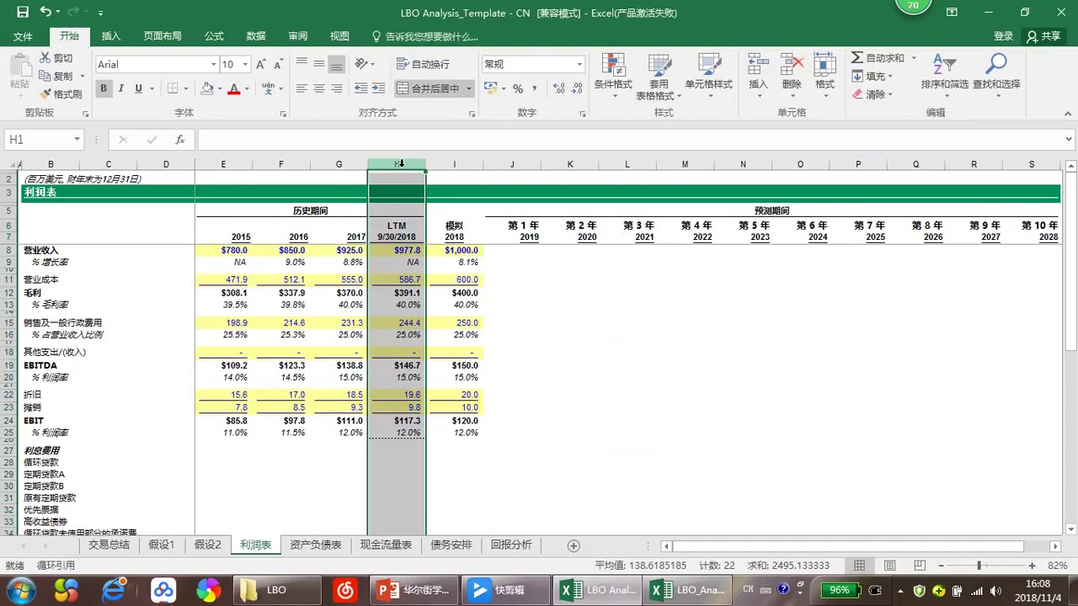
click(444, 164)
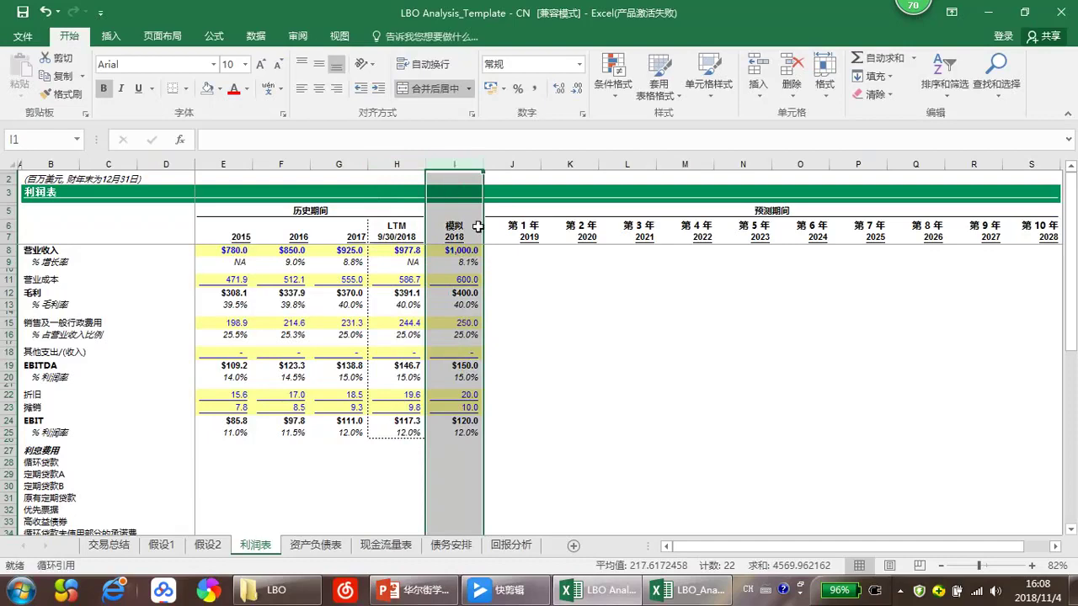
click(521, 301)
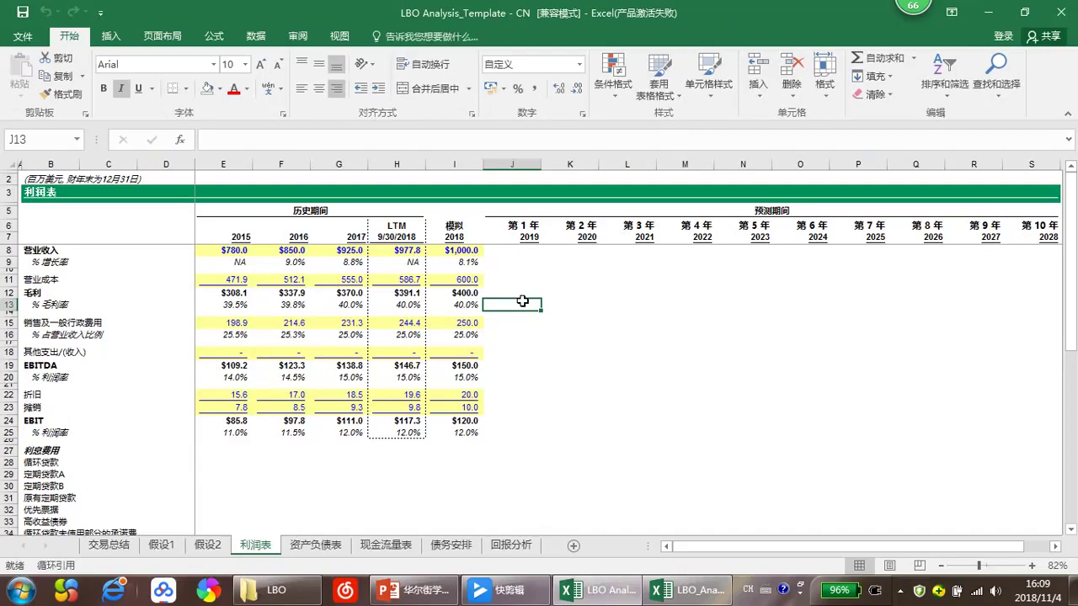
Step: Examine the 利润表假设 block below the income statement, including the cell reference behind the 2019 营业成本 ratio
click(496, 234)
click(531, 257)
click(531, 251)
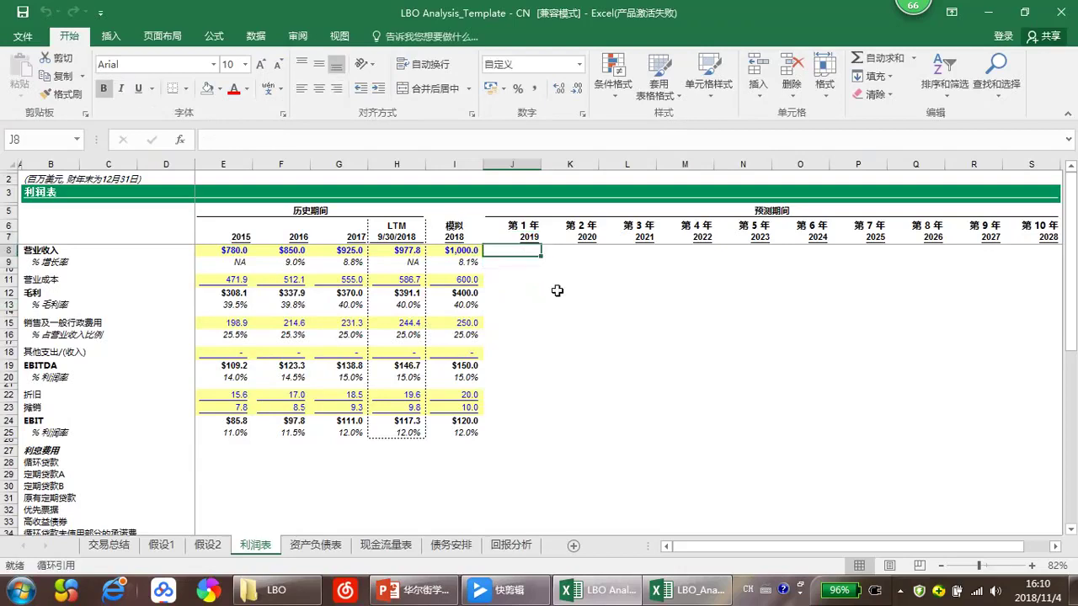
scroll(556, 291, down, 8)
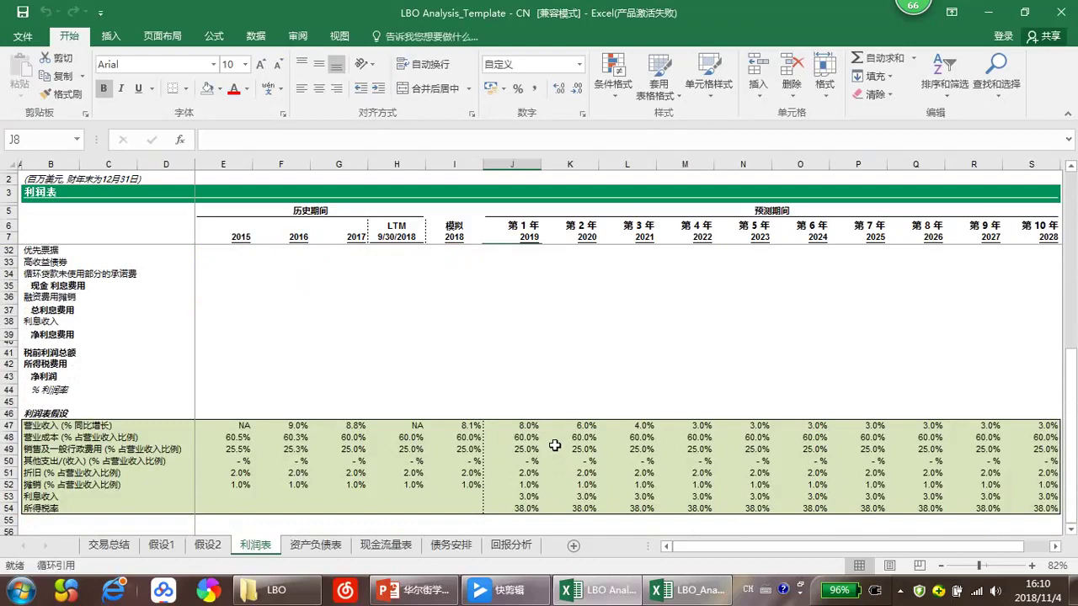
scroll(555, 445, down, 1)
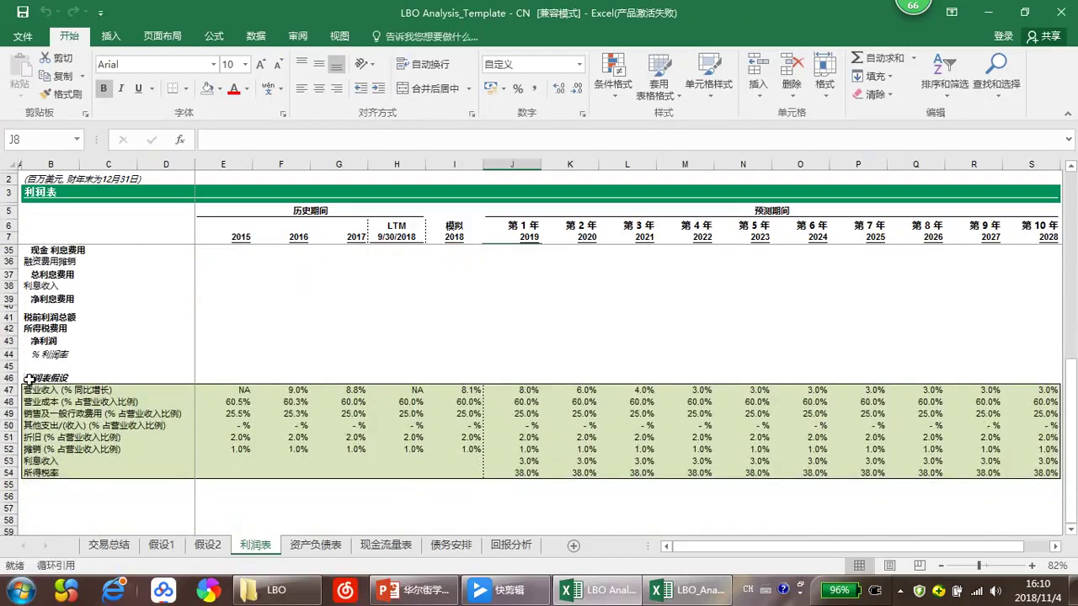
click(498, 401)
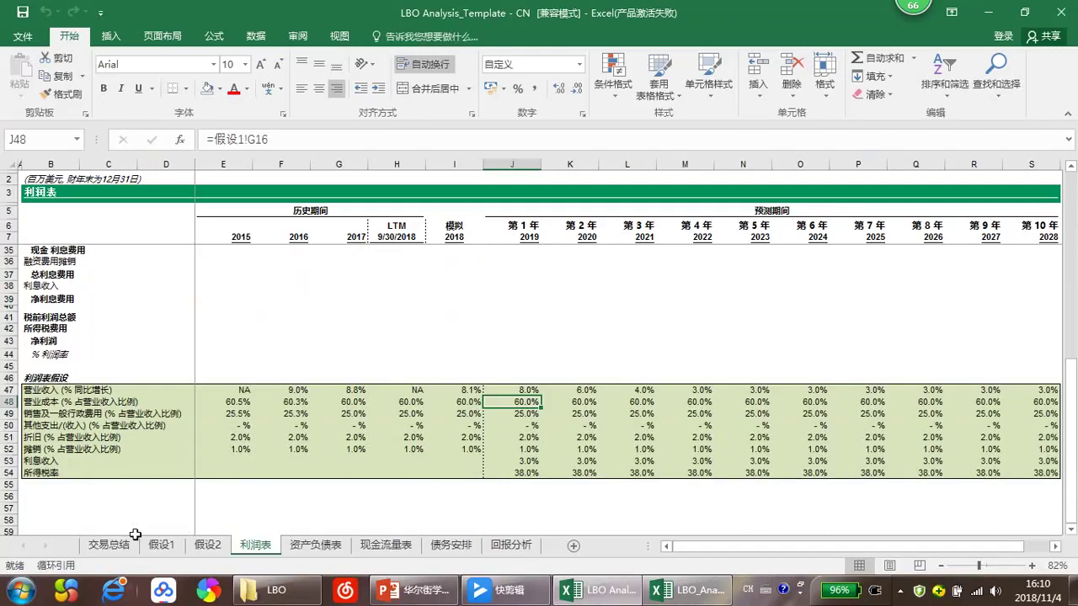
Step: Check the 营业收入 growth row on the 假设1 sheet against the linked 2019 growth cell J47 in 利润表
click(173, 545)
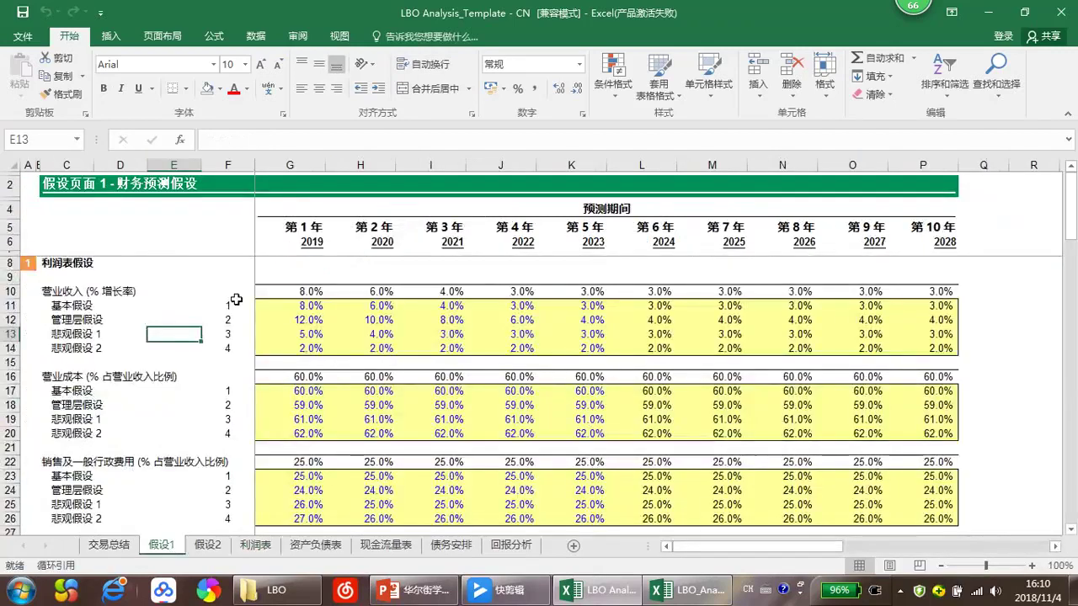
click(175, 291)
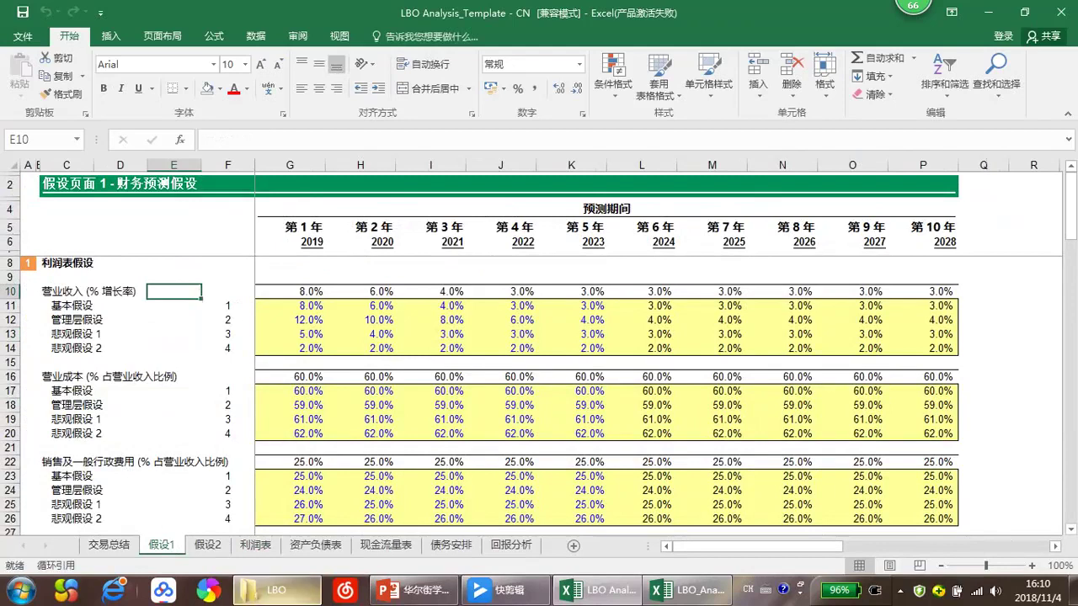
click(268, 546)
drag(510, 395, 518, 395)
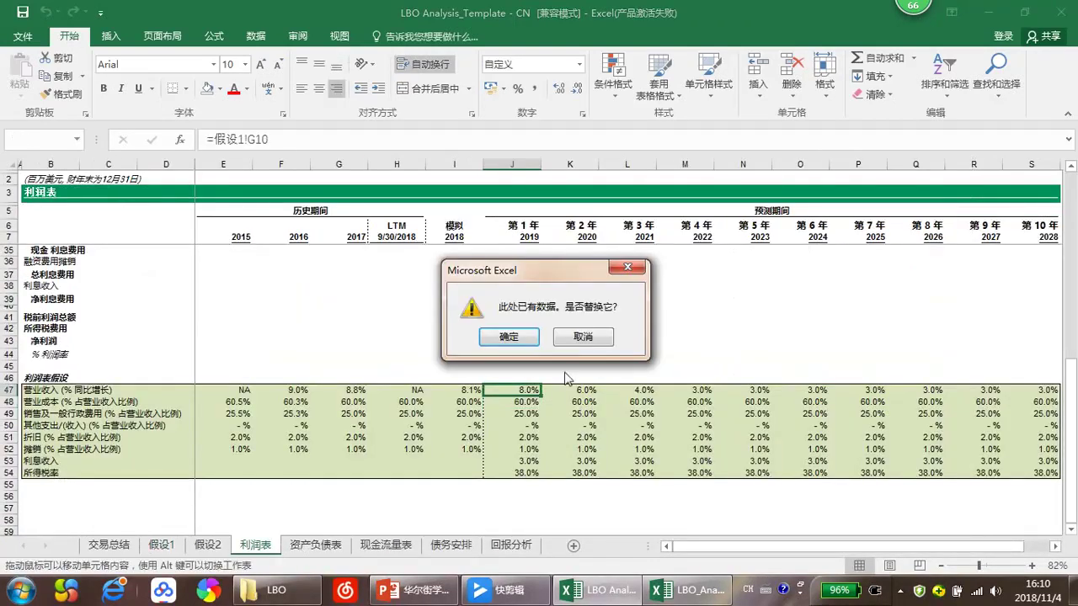
click(589, 338)
click(555, 355)
Step: Calculate 2019 营业收入 in J8 as the 模拟 2018 revenue grown by the 利润表假设 rate, using =I8*(1+J47)
scroll(554, 354, up, 9)
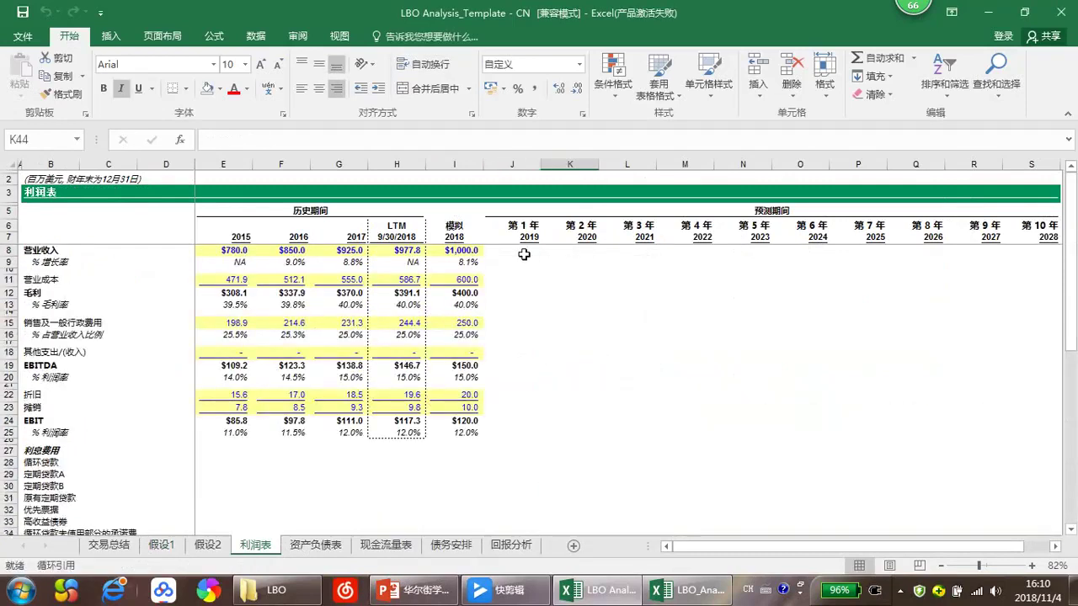
click(522, 251)
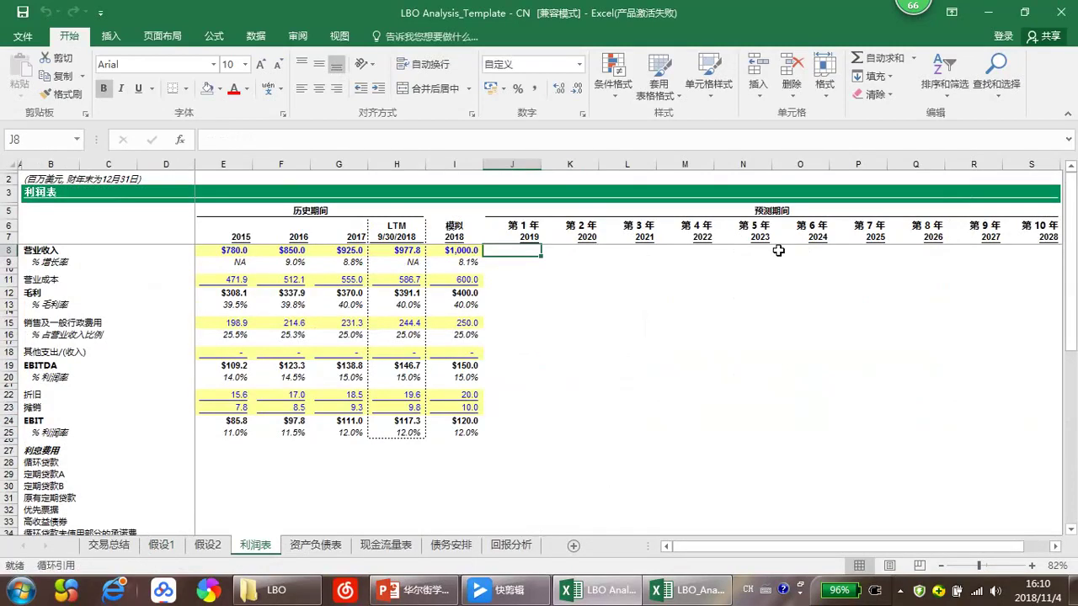
click(569, 441)
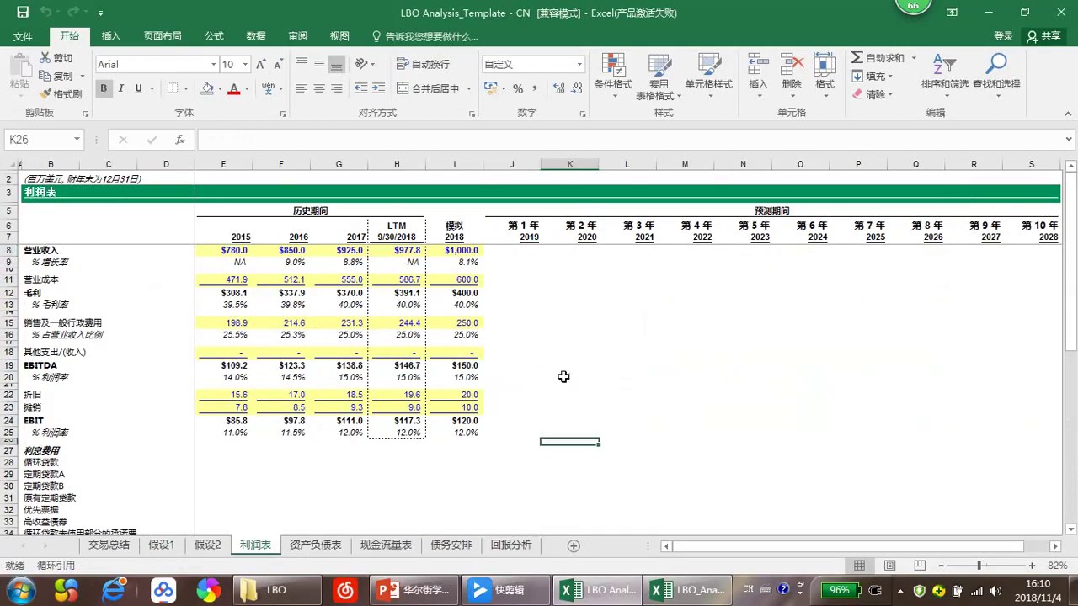
click(520, 251)
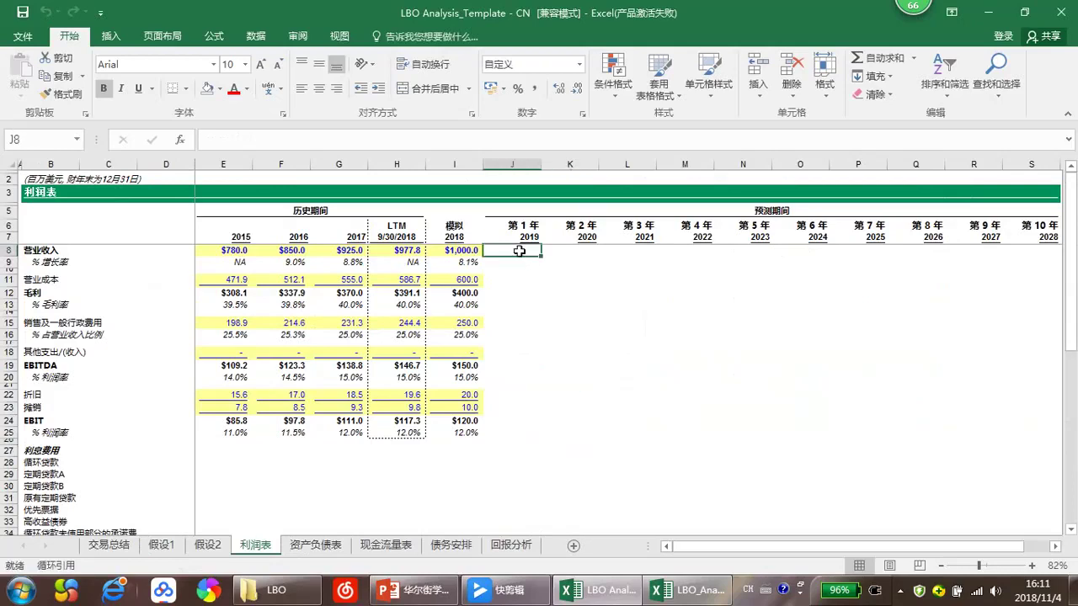
text(=)
key(Left)
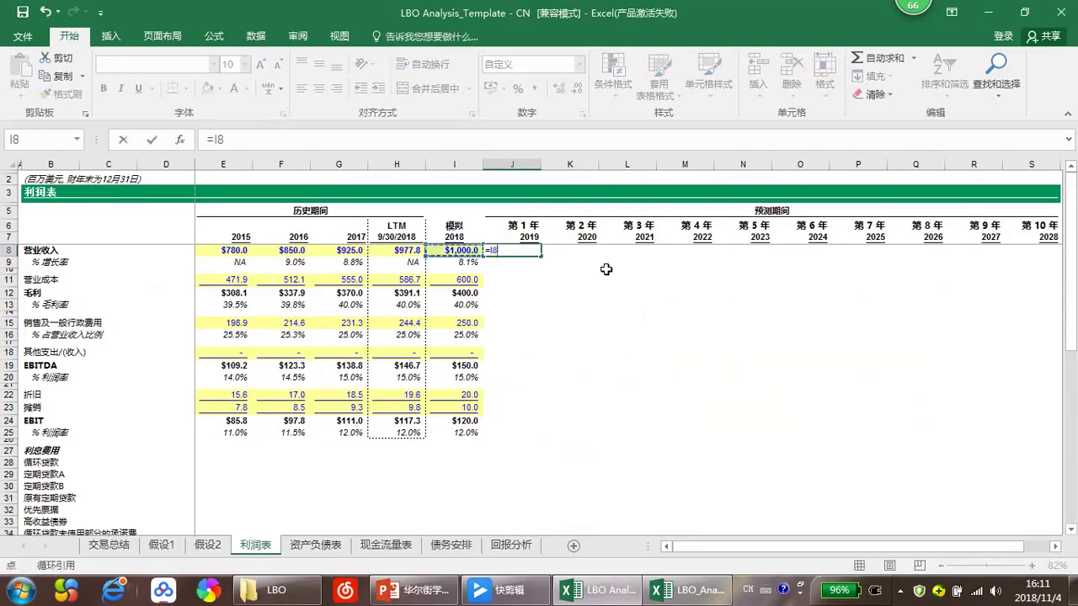
text(*)
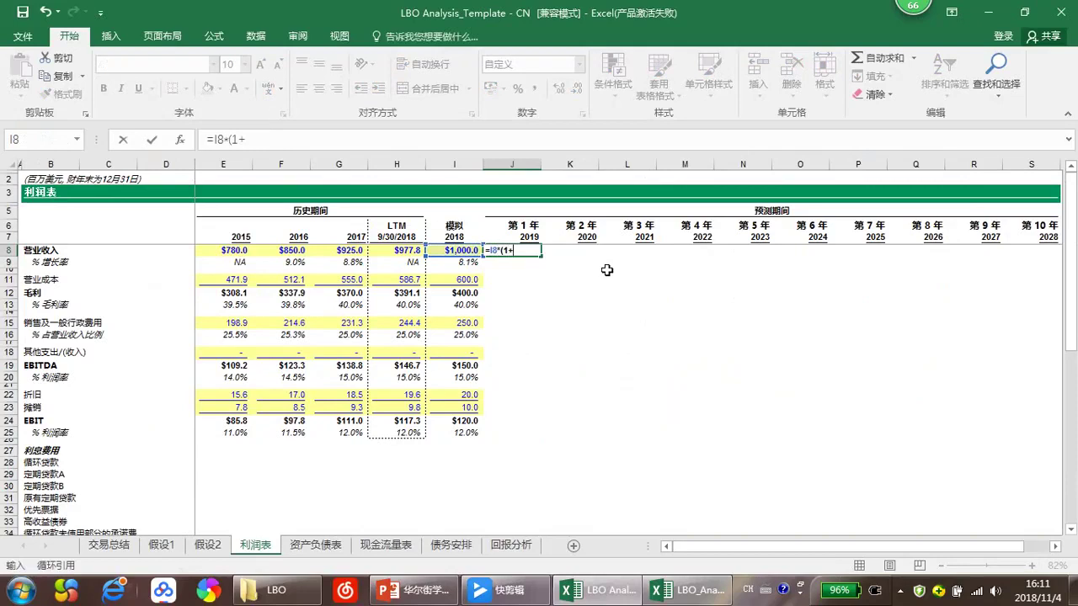
scroll(489, 463, down, 7)
click(508, 466)
key(Return)
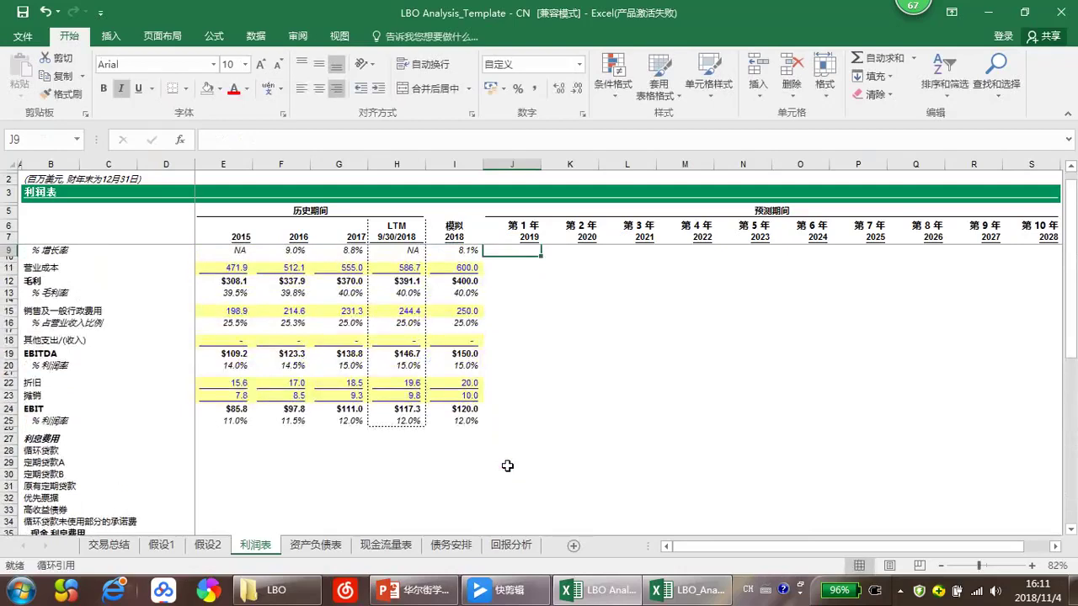
Step: Calculate the 2019 revenue growth rate in J9 with the formula =J8/I8-1
scroll(596, 349, up, 1)
text(=)
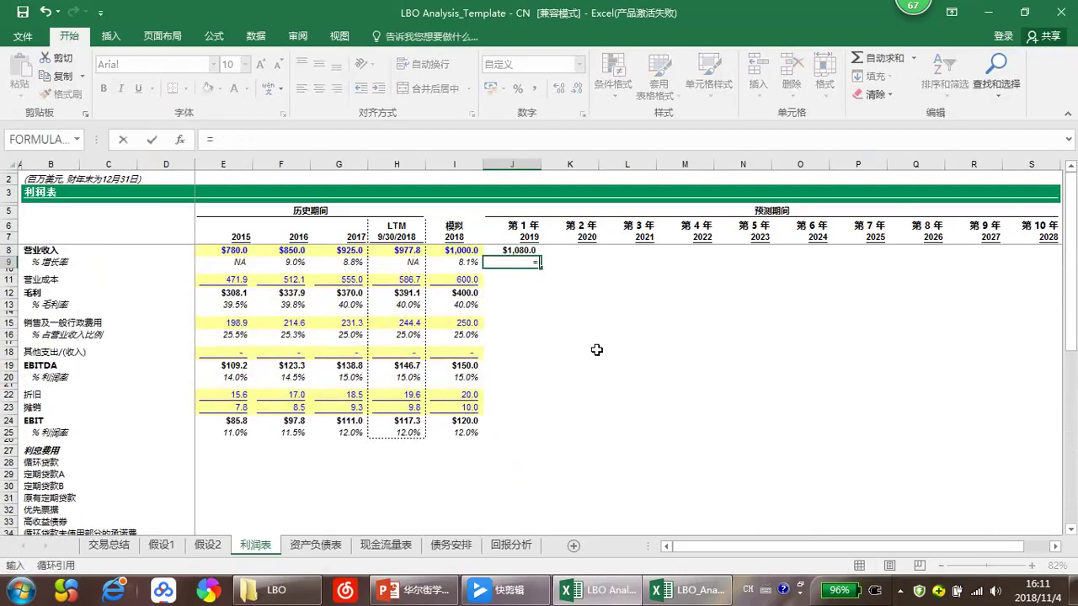
key(Up)
text(/)
key(Left)
key(Up)
text(-1)
key(Return)
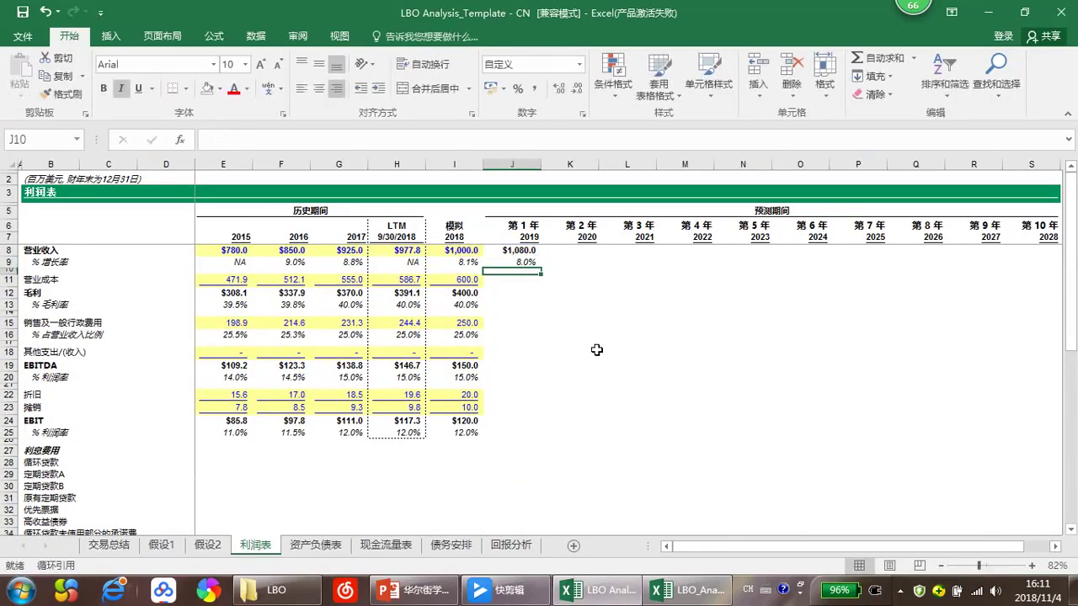
Step: Calculate 2019 营业成本 in J11 as revenue times the cost ratio assumption, using =J8*J48
key(Down)
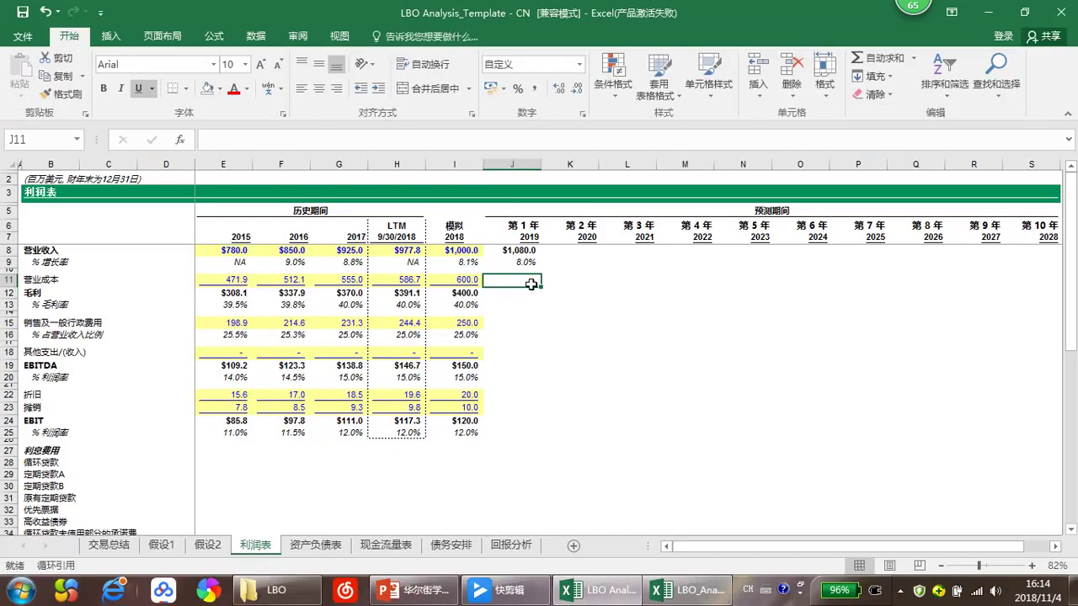
text(=)
key(Up)
key(Up)
key(Up)
text(*)
key(ctrl+Down)
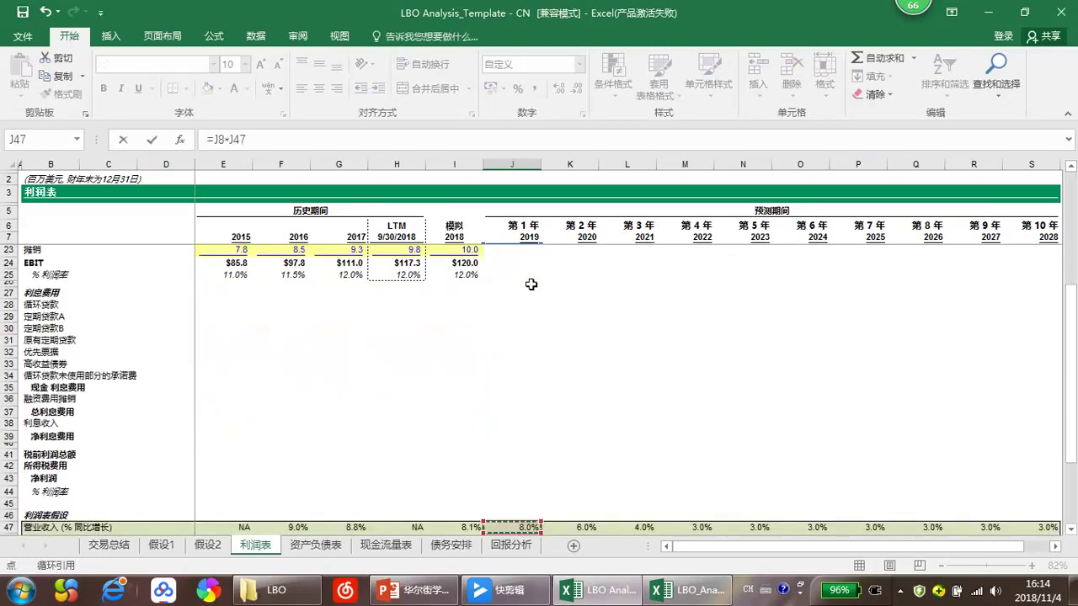
key(Down)
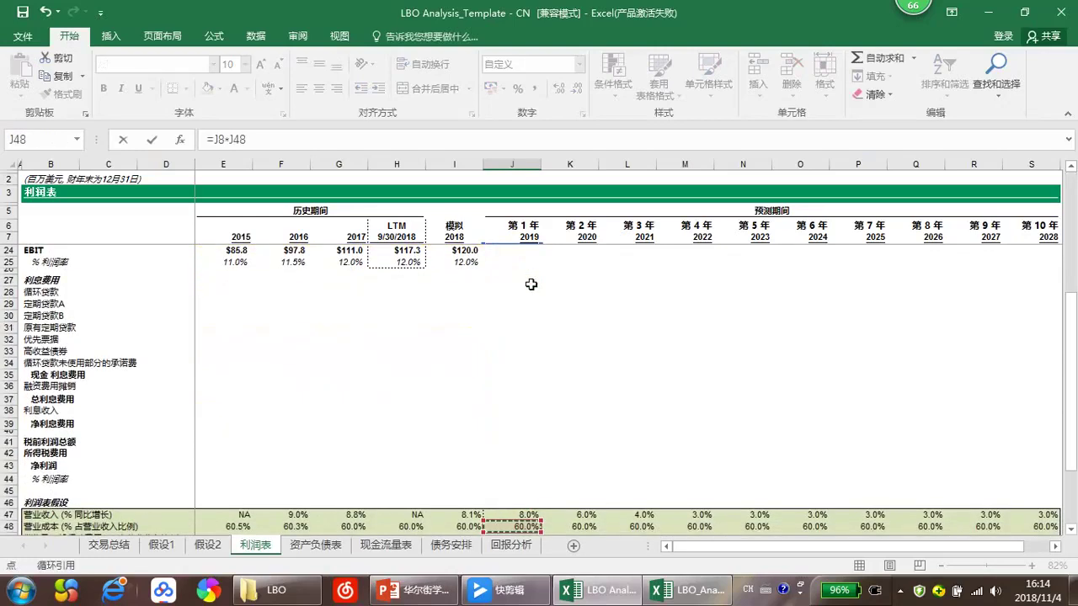
key(Return)
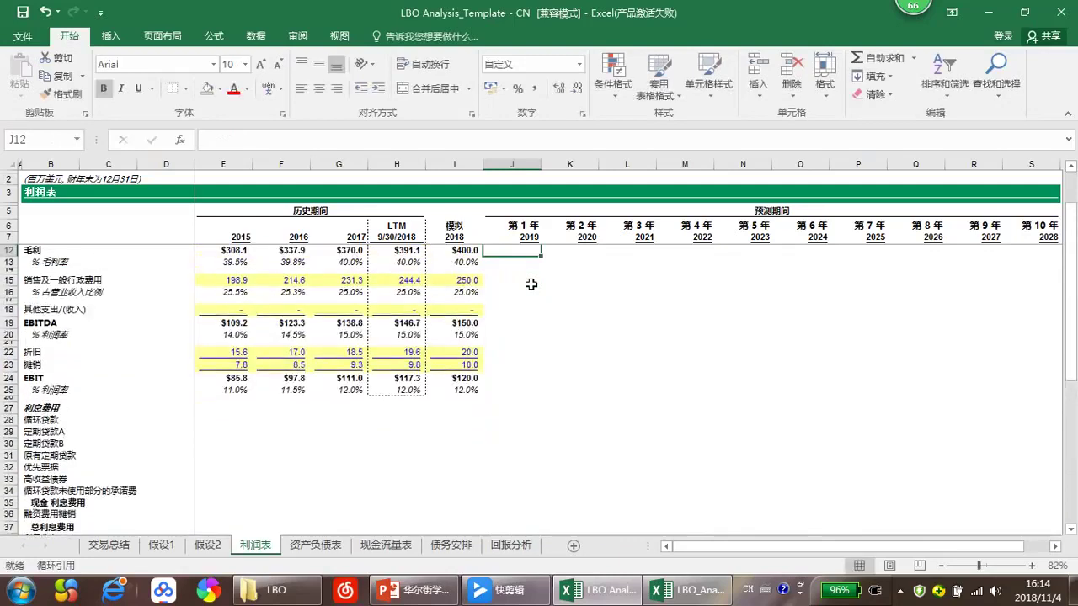
Step: Calculate 2019 毛利 in J12 as revenue minus 营业成本, using =J8-J11
scroll(569, 293, up, 1)
text(=)
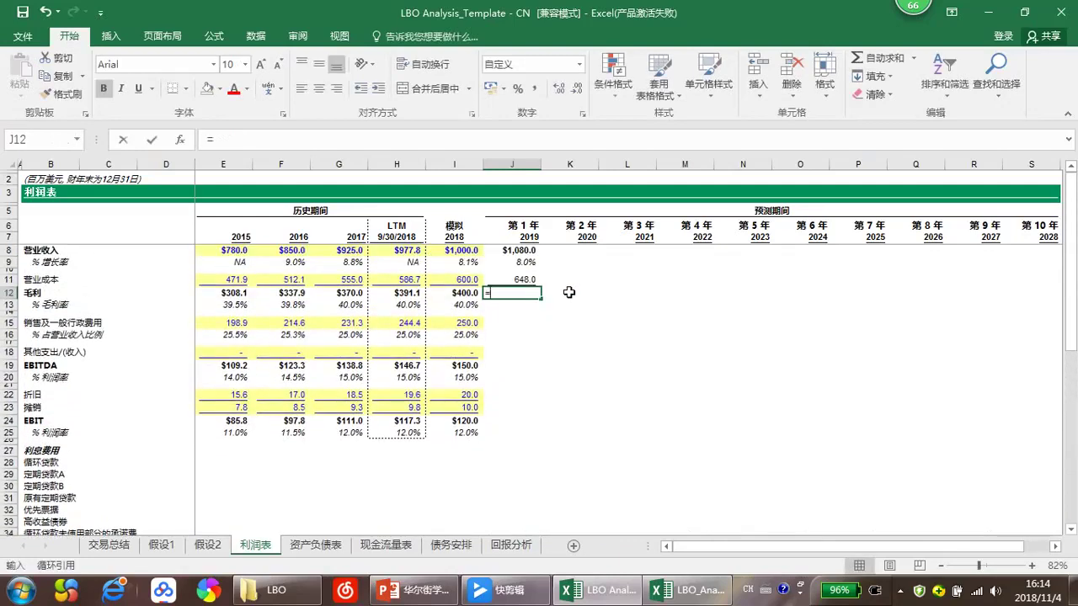
key(Up)
text(/)
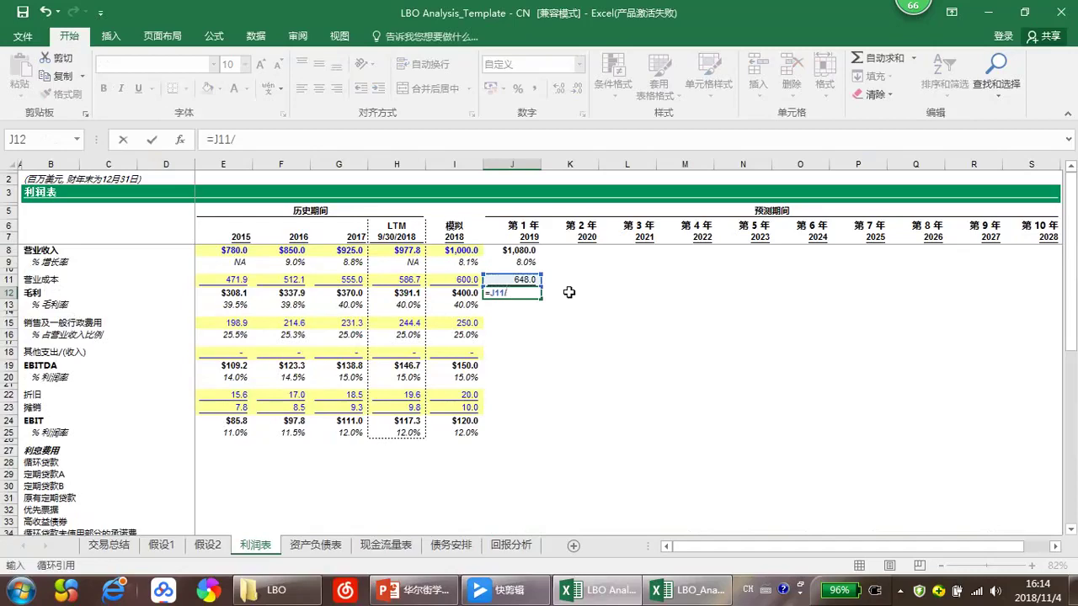
key(BackSpace)
key(BackSpace)
key(BackSpace)
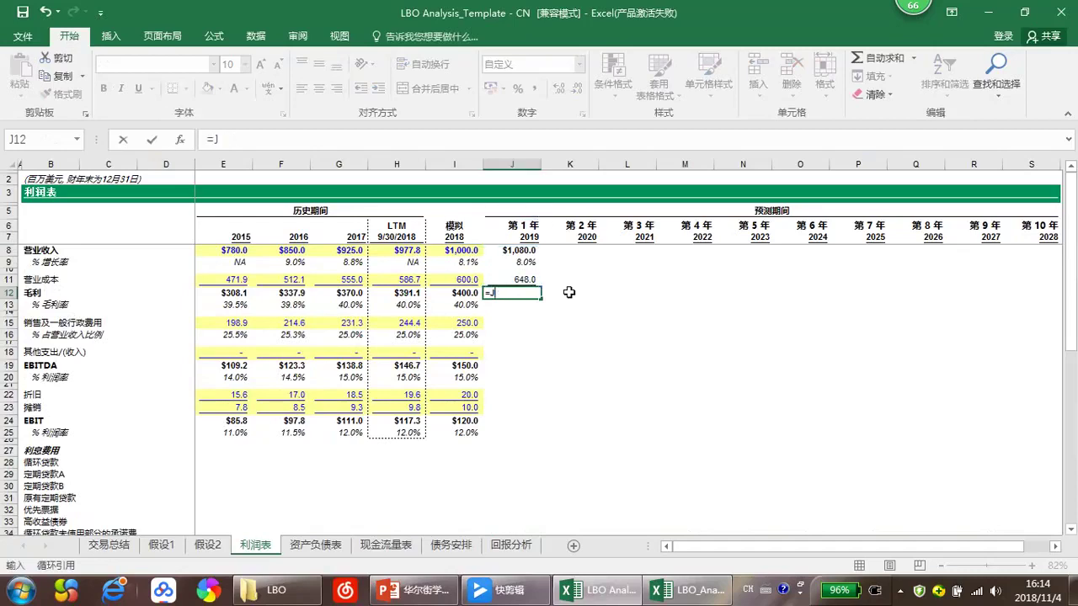
key(Up)
key(Up)
key(Up)
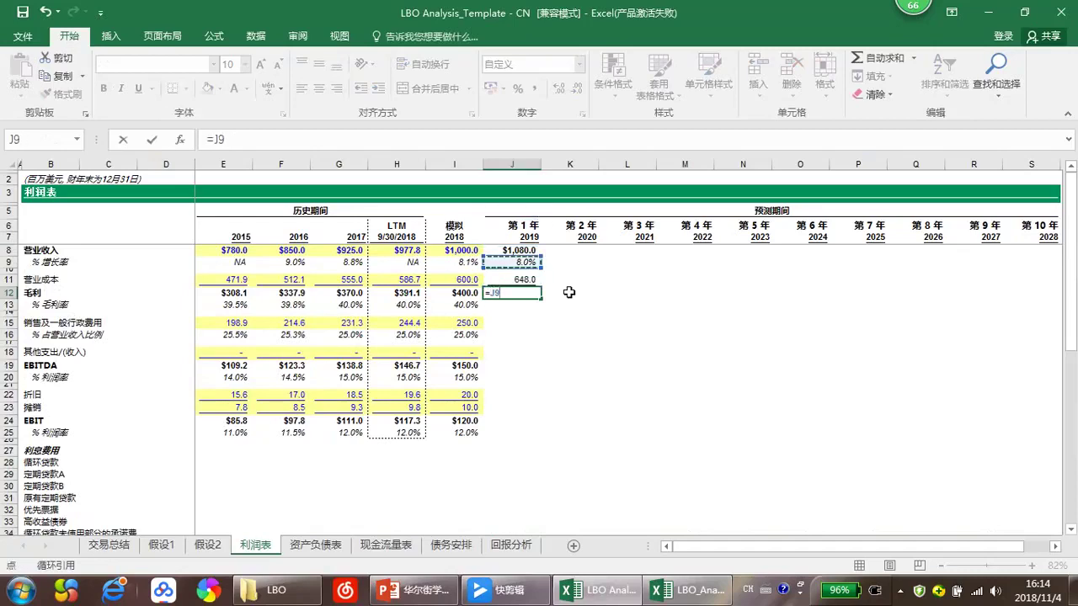
text(-)
key(Up)
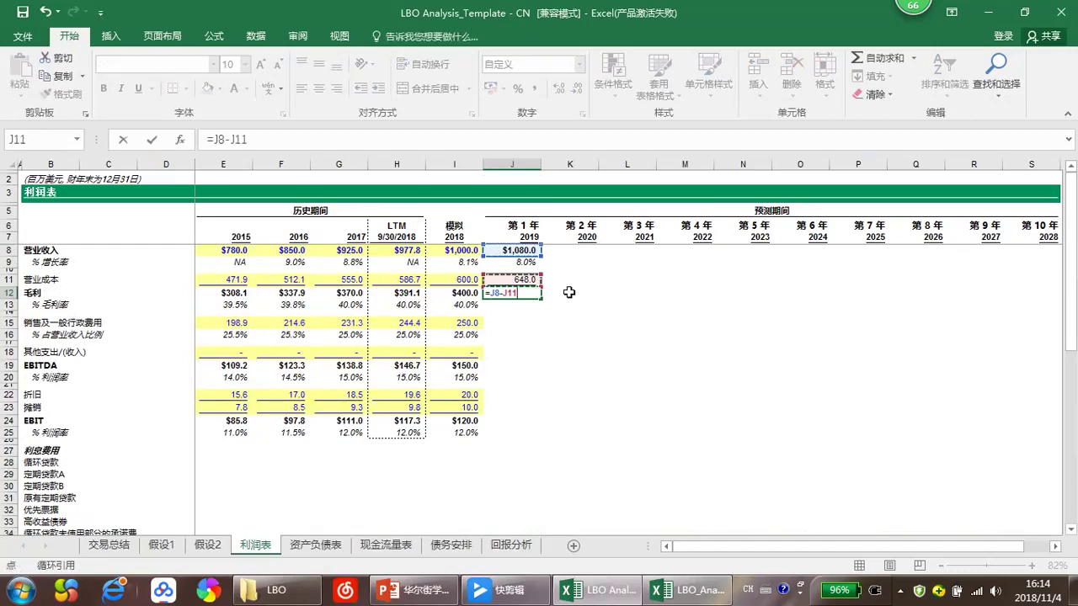
key(Return)
Step: Calculate the 2019 gross margin in J13 as 毛利 divided by revenue, using =J12/J8
text(=)
key(Up)
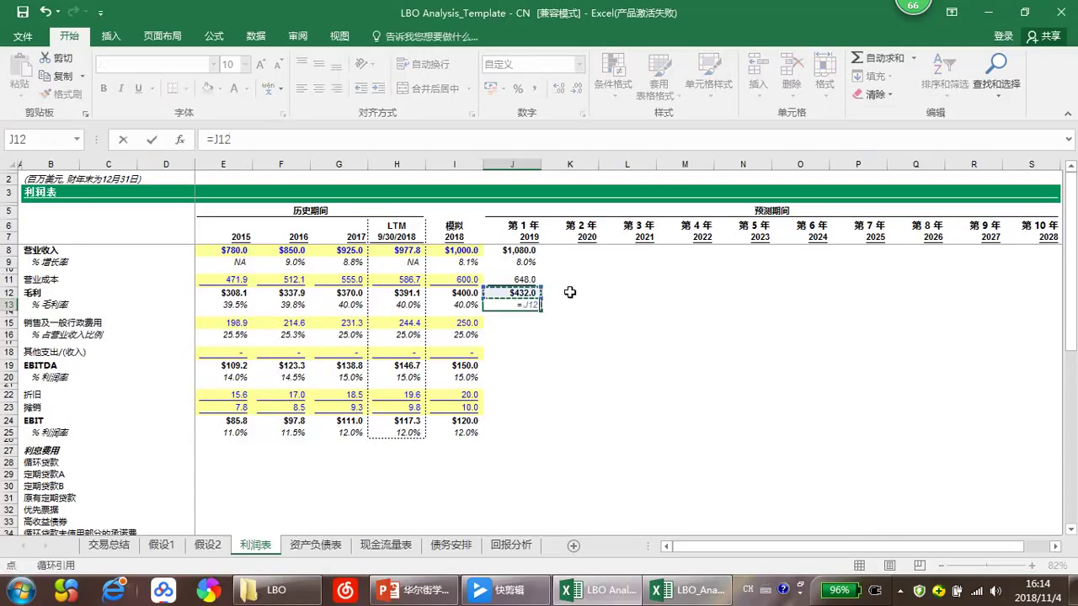
text(/)
key(Up)
key(Up)
key(Up)
key(Up)
key(Up)
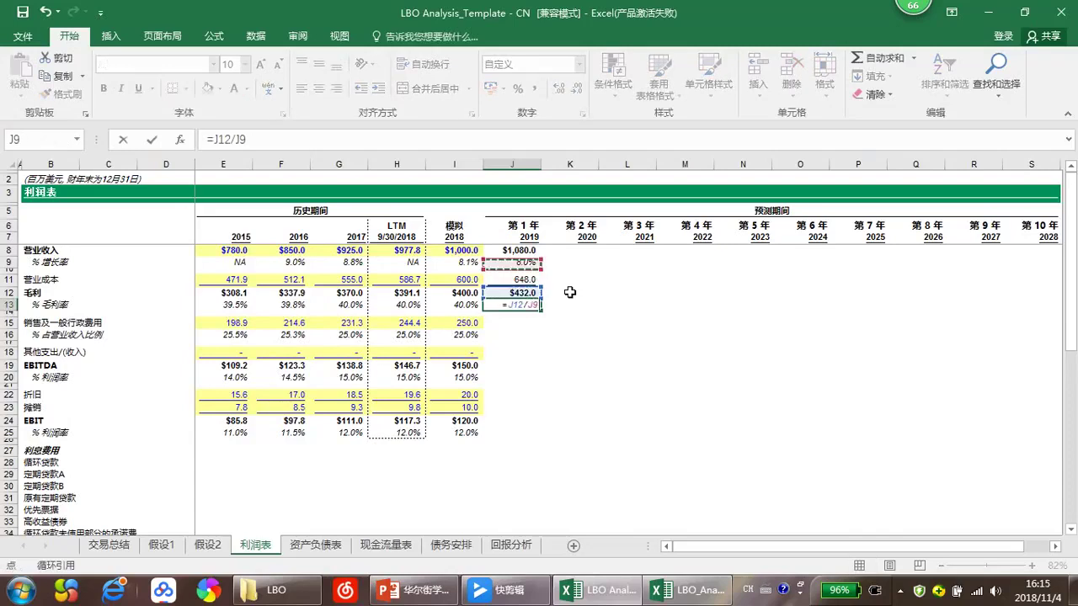
key(Return)
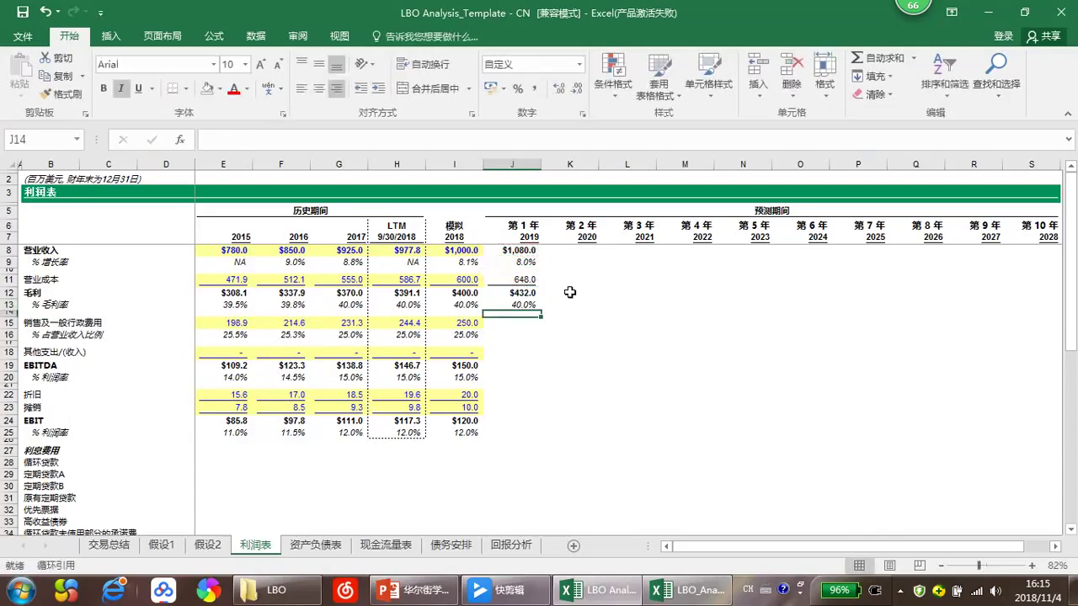
Step: Calculate 2019 销售及一般行政费用 in J15 as revenue times its ratio assumption, using =J8*J49
key(Down)
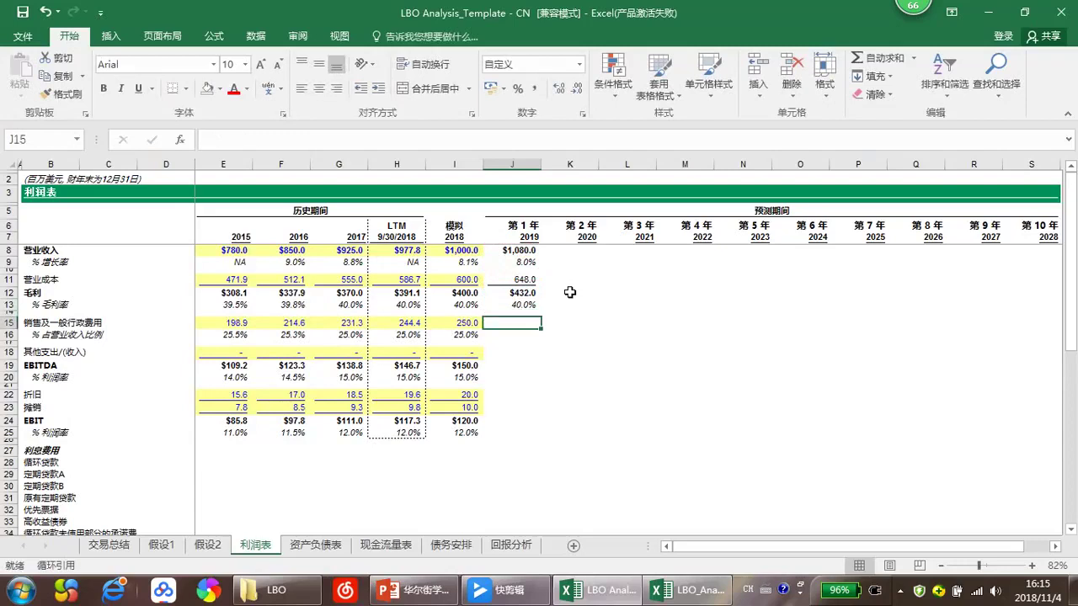
text(=)
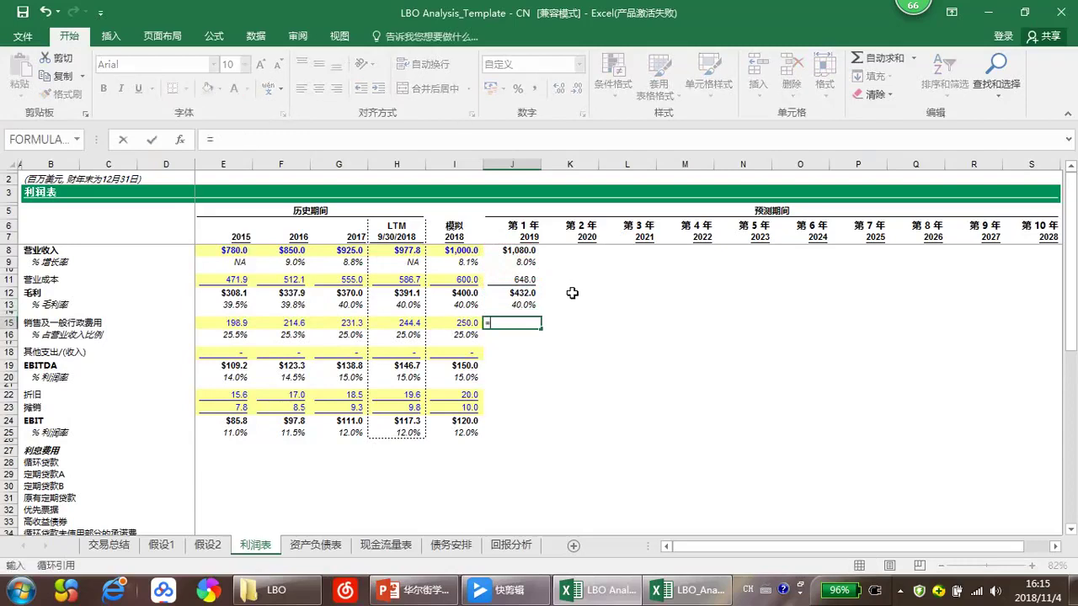
key(Up)
key(Up)
key(Up)
key(Up)
key(Up)
key(Up)
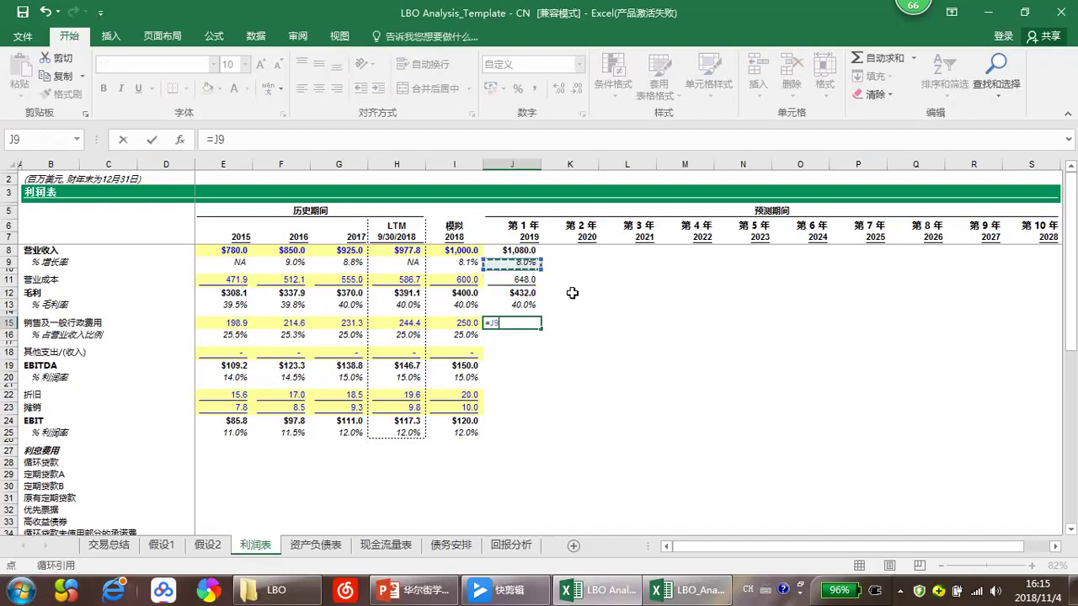
key(Up)
text(*)
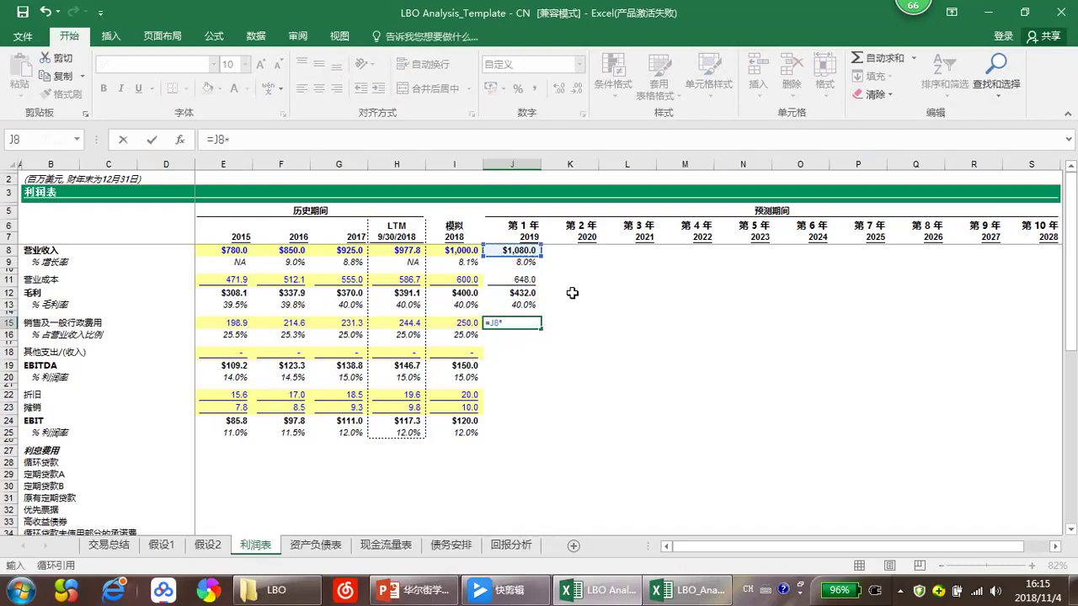
key(ctrl+Down)
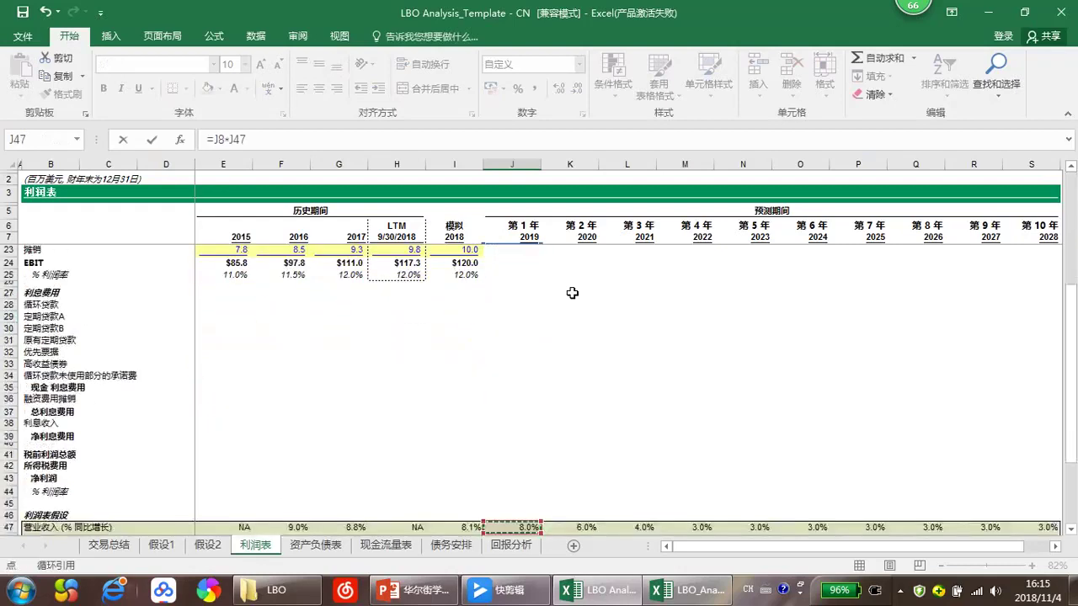
key(Down)
key(Down)
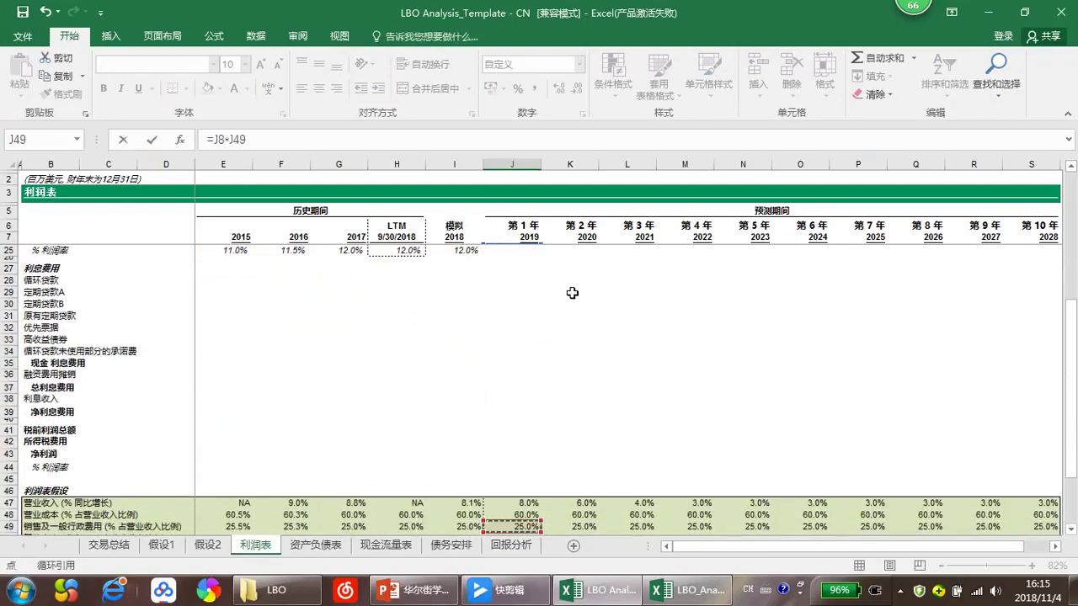
key(Escape)
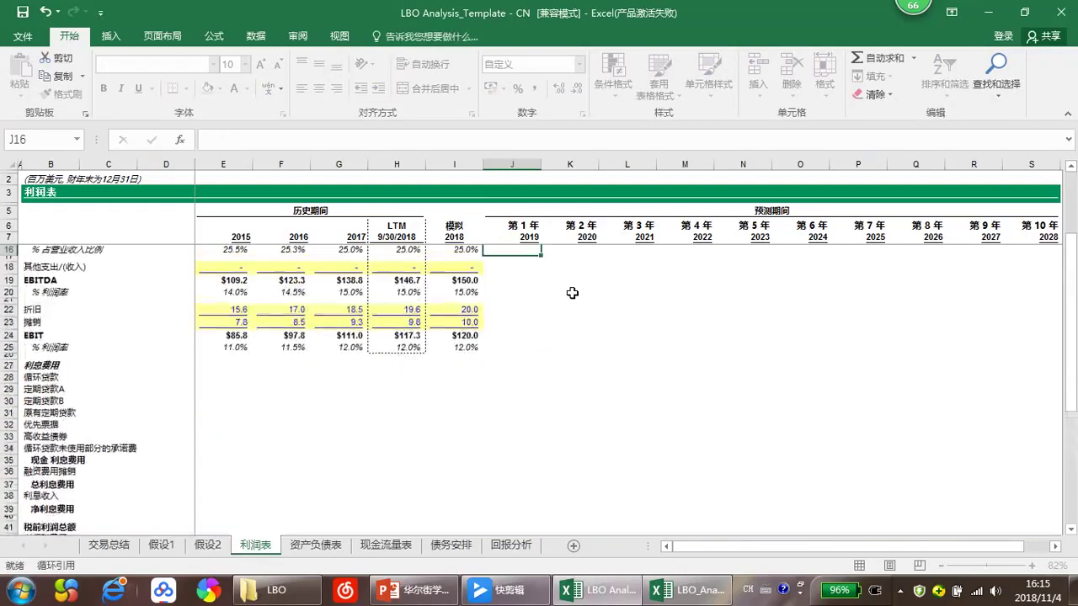
Step: Calculate the 2019 销售及一般行政费用 share of revenue in J16 with the formula =J15/J8
scroll(509, 404, up, 3)
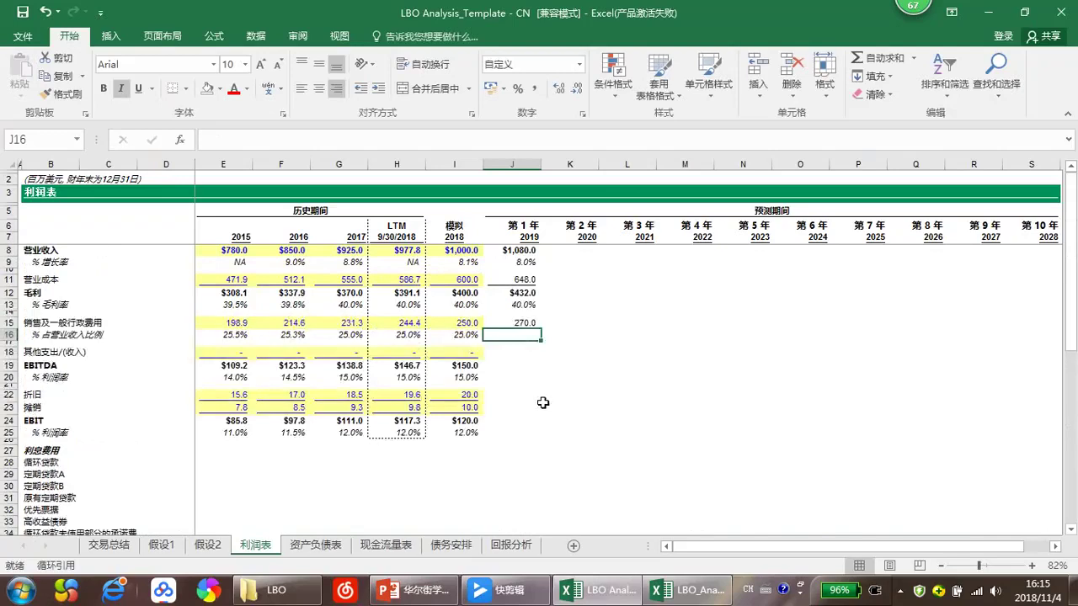
text(=)
key(Up)
text(/)
key(Up)
key(Up)
key(Up)
key(Up)
key(Up)
key(Up)
key(Up)
key(Up)
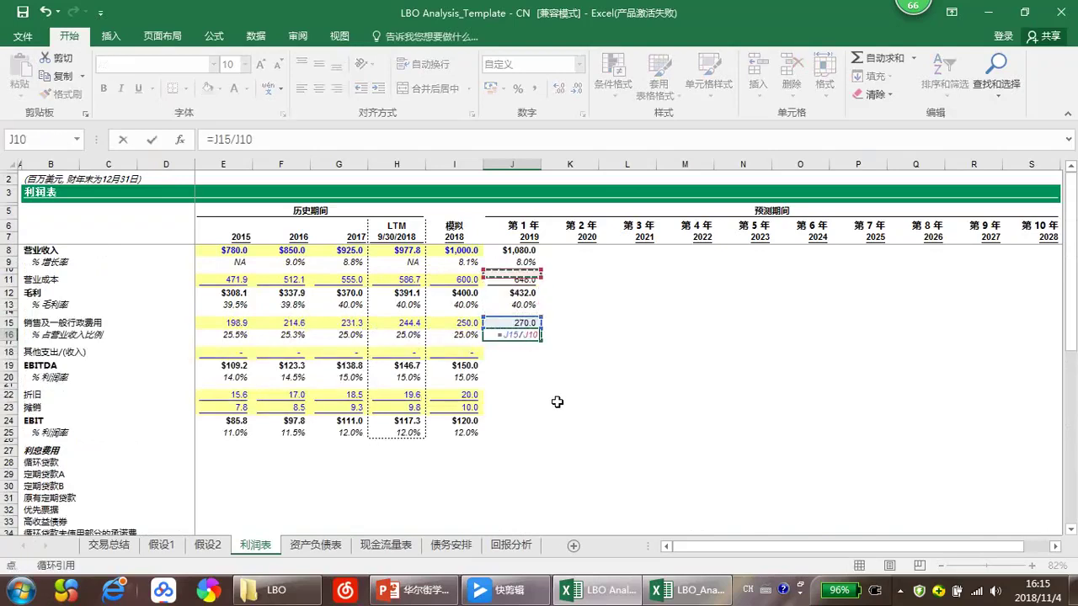
key(Return)
Step: Calculate 2019 其他支出/(收入) in J18 as its ratio assumption times revenue, using =J50*J8
key(Return)
text(=)
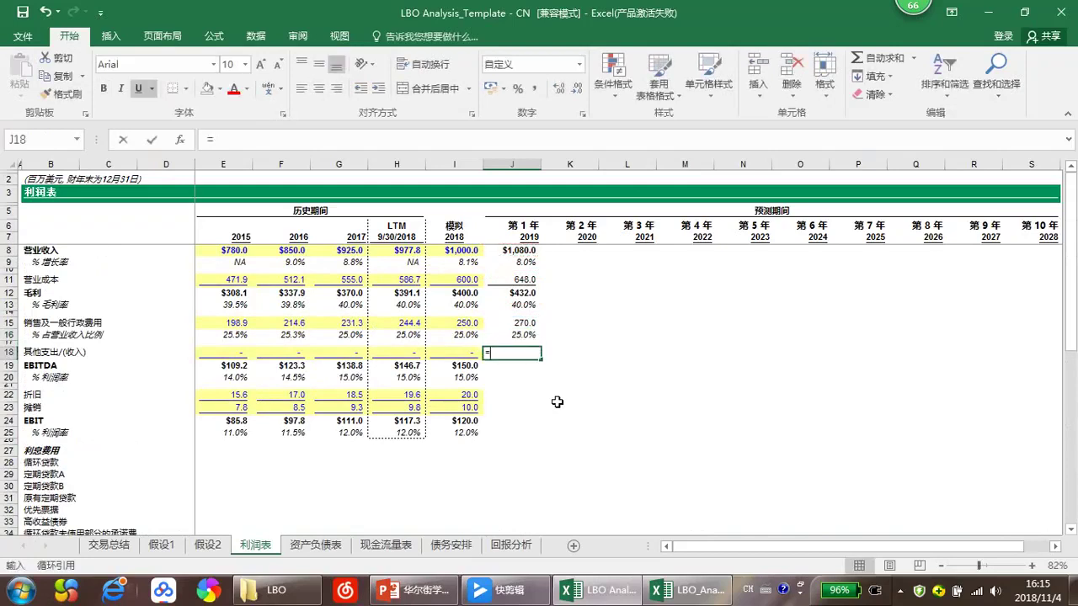
scroll(551, 413, down, 7)
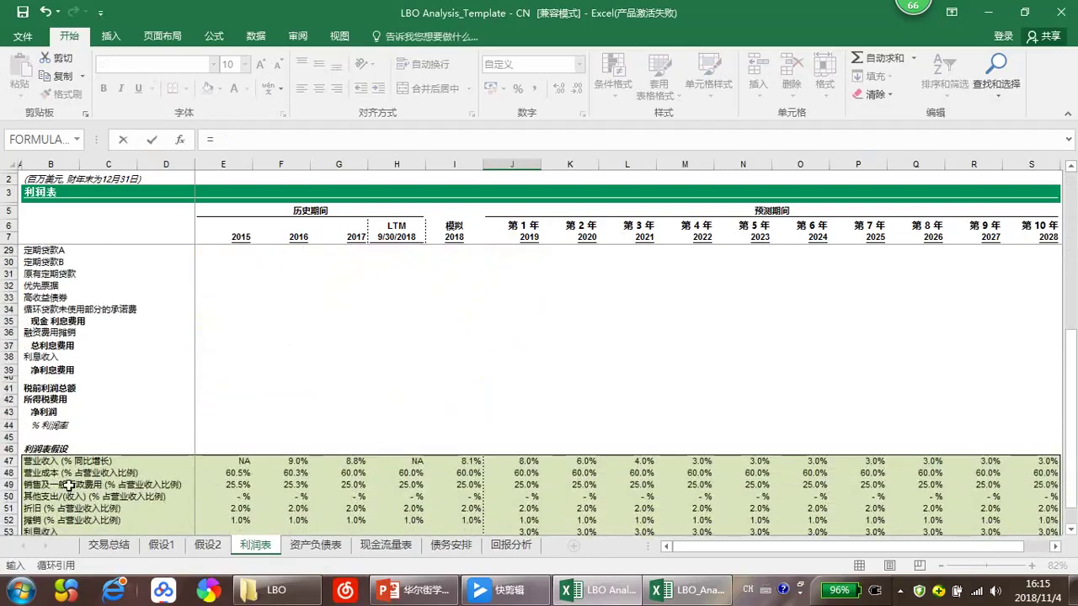
click(519, 499)
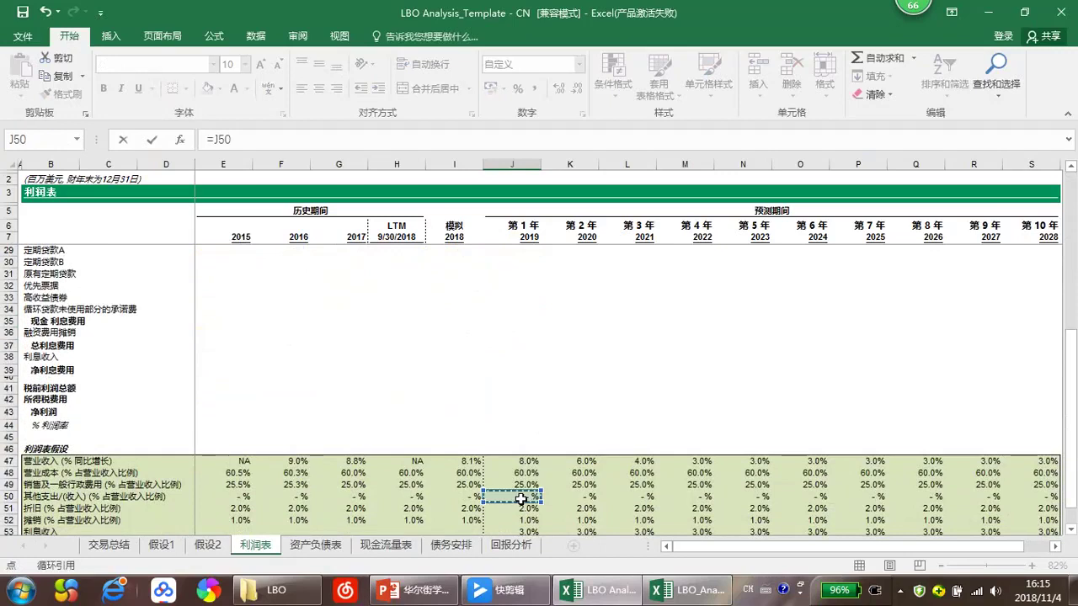
text(*)
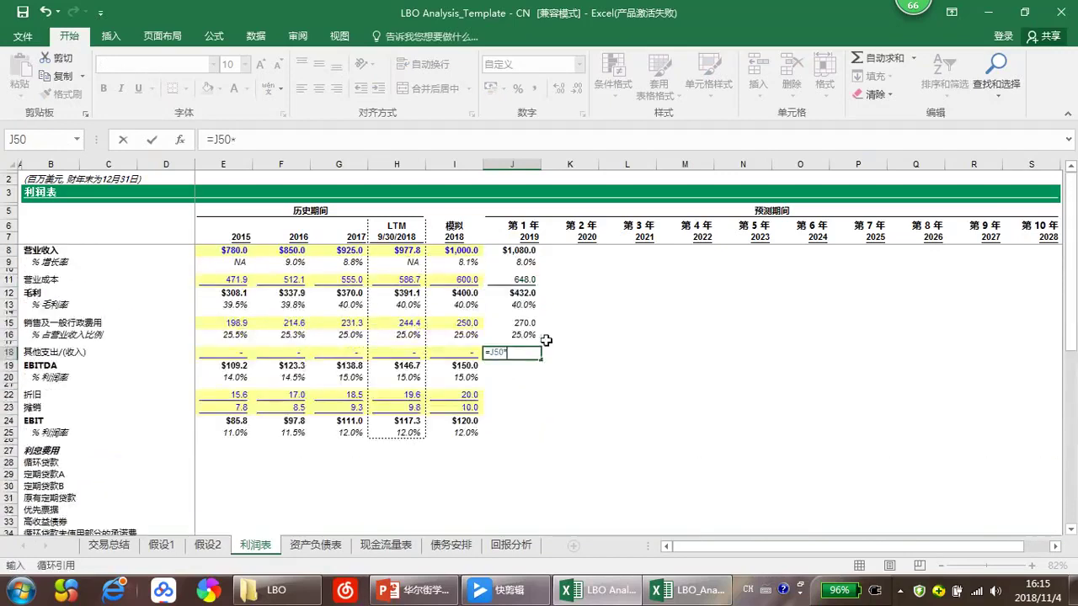
click(521, 250)
key(Return)
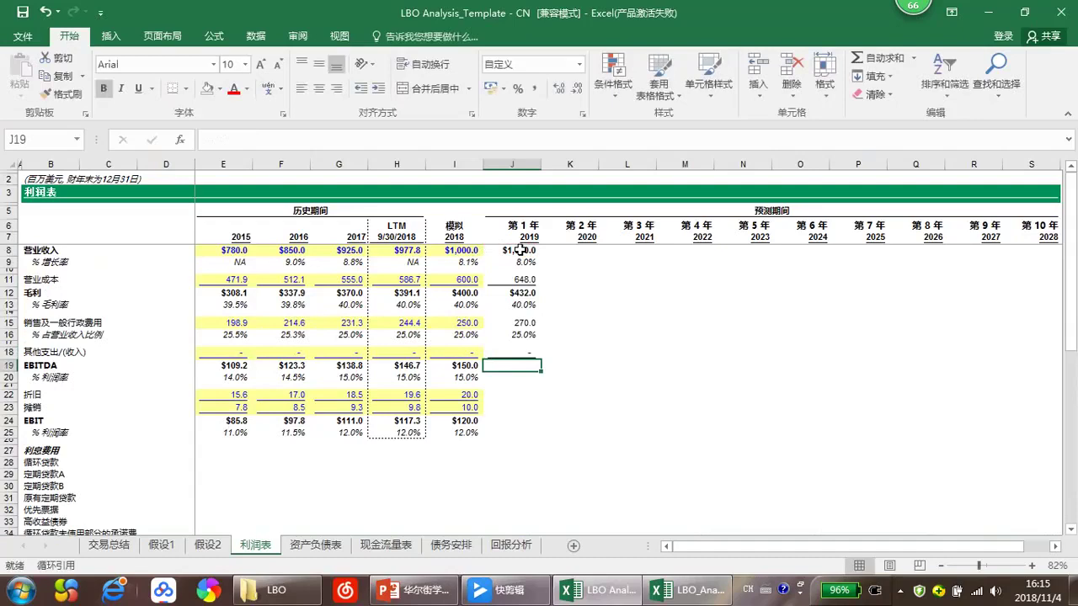
Step: Calculate 2019 EBITDA in J19 as 毛利 less 销售及一般行政费用 and 其他支出, using =J12-J15-J18
text(=)
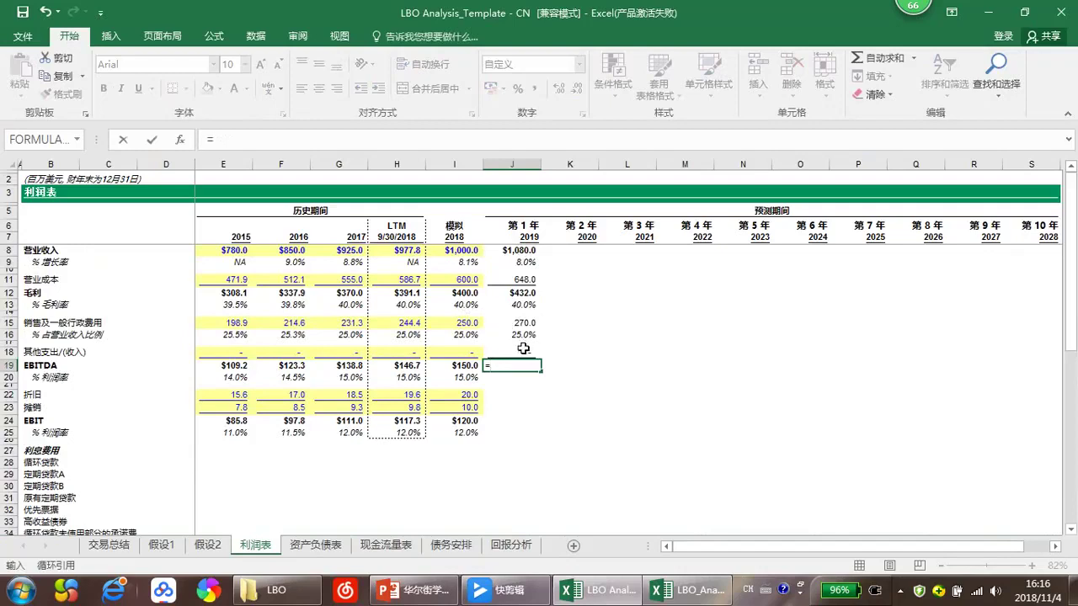
click(523, 295)
text(-)
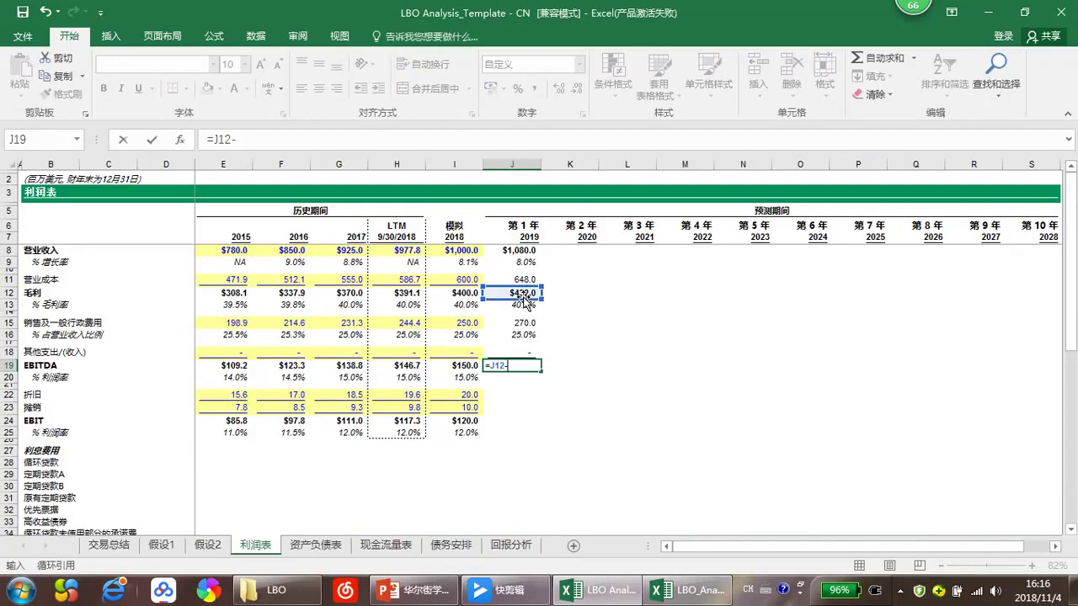
click(518, 321)
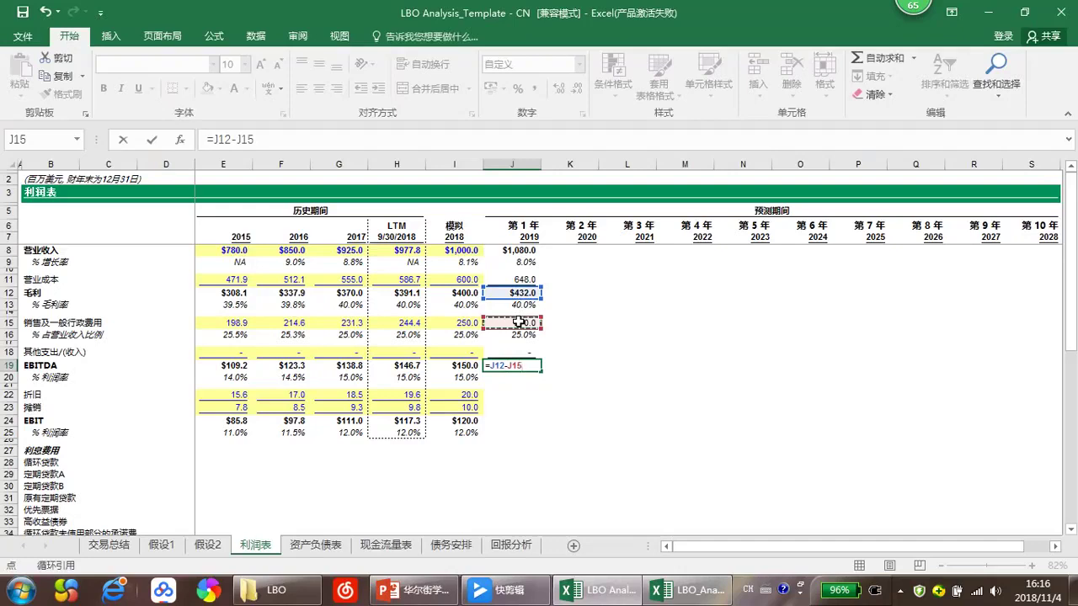
text(-)
click(519, 350)
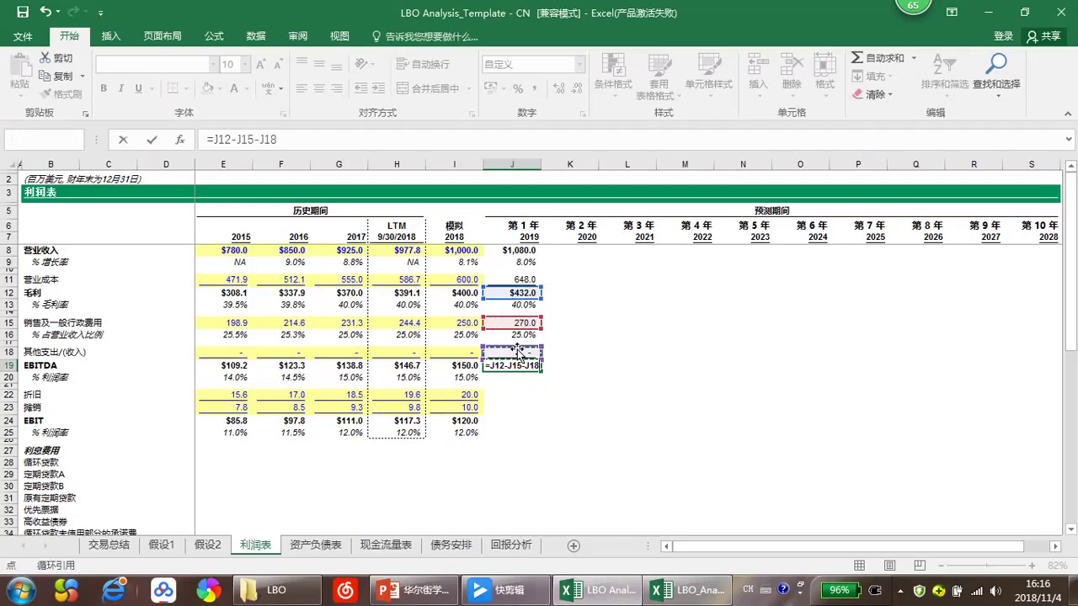
key(Return)
Step: Calculate the 2019 EBITDA margin in J20 as EBITDA divided by revenue, using =J19/J8
click(522, 375)
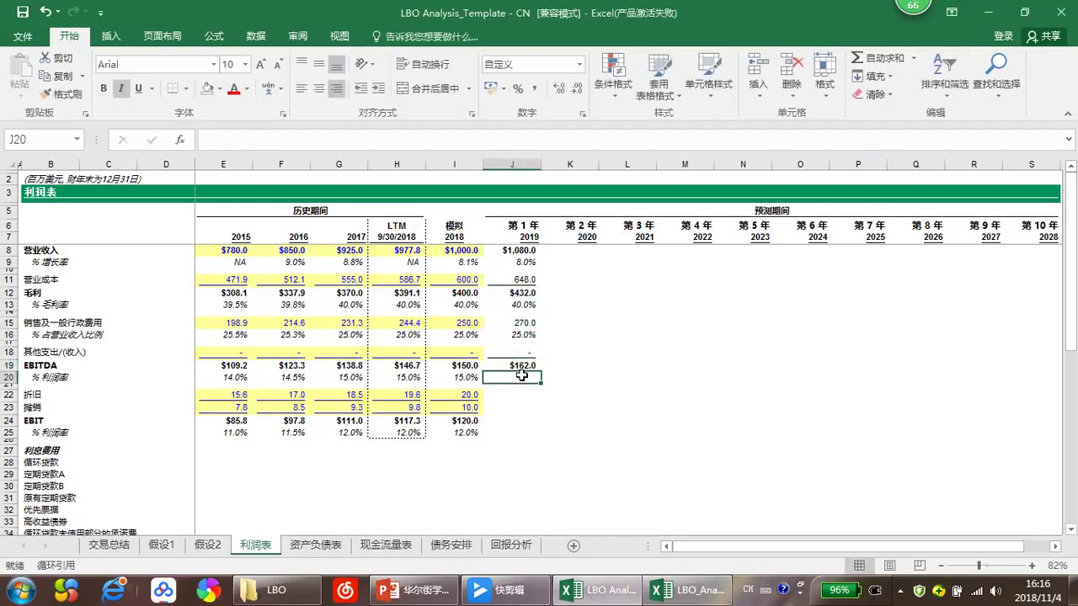
text(=)
key(Up)
text(/)
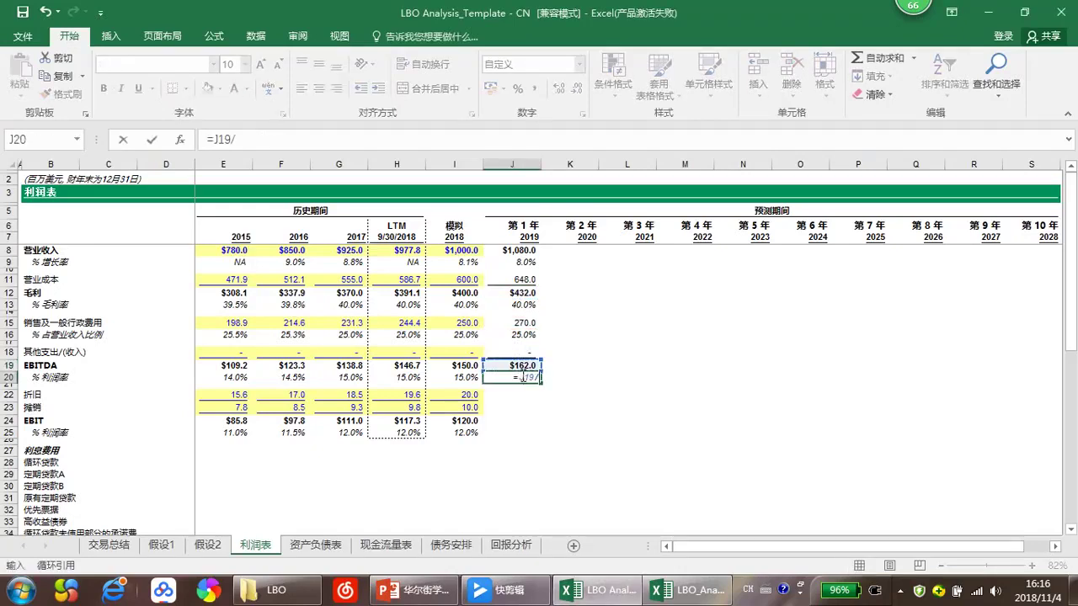
key(Up)
key(Up)
key(Up)
key(Up)
key(Up)
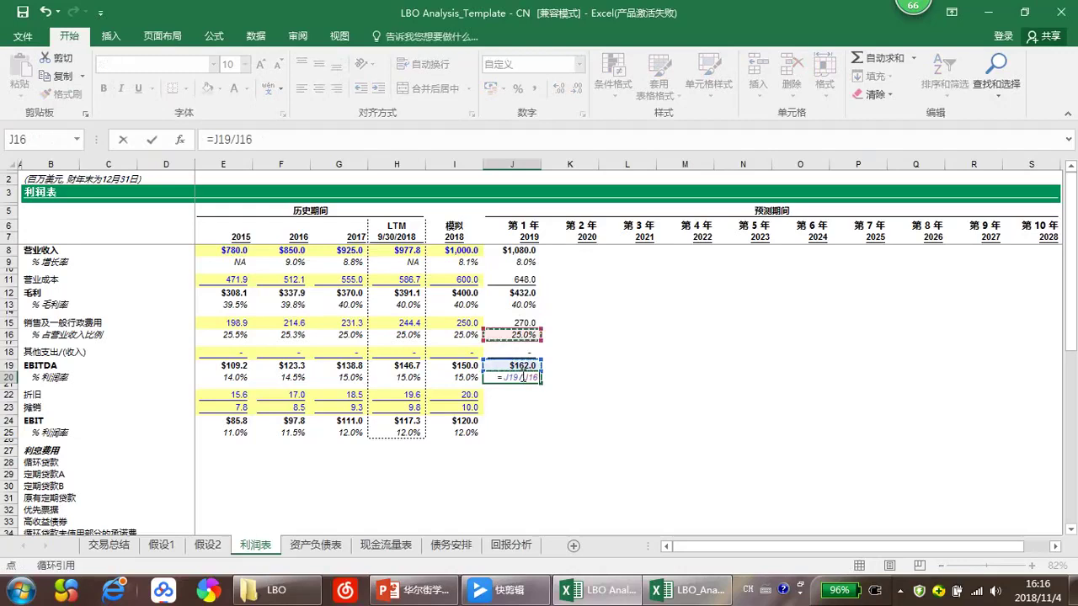
key(Up)
key(Up)
key(Up)
key(Up)
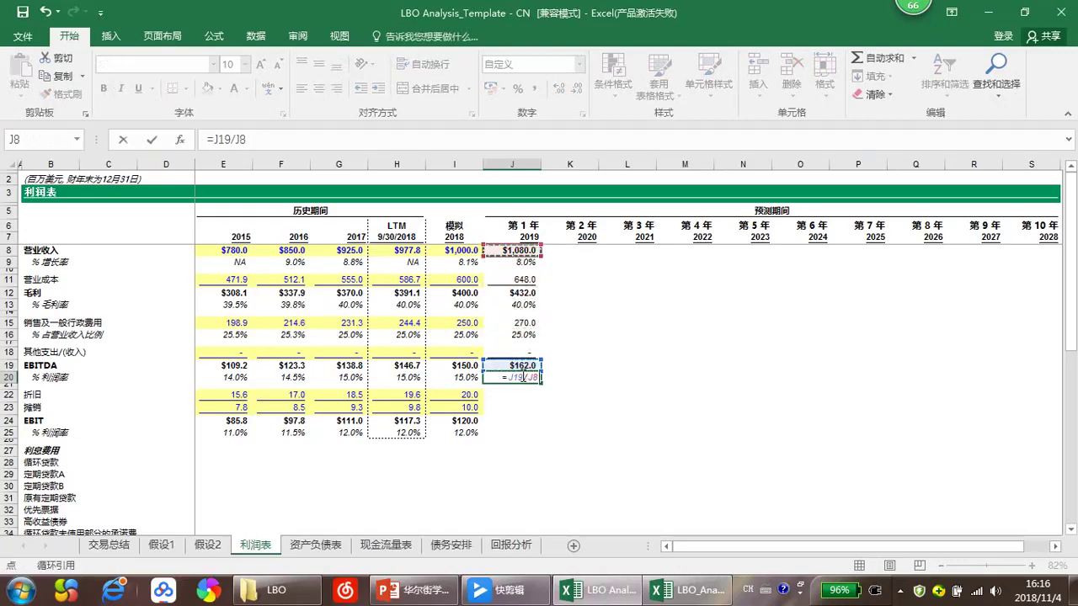
key(ctrl+Return)
key(Return)
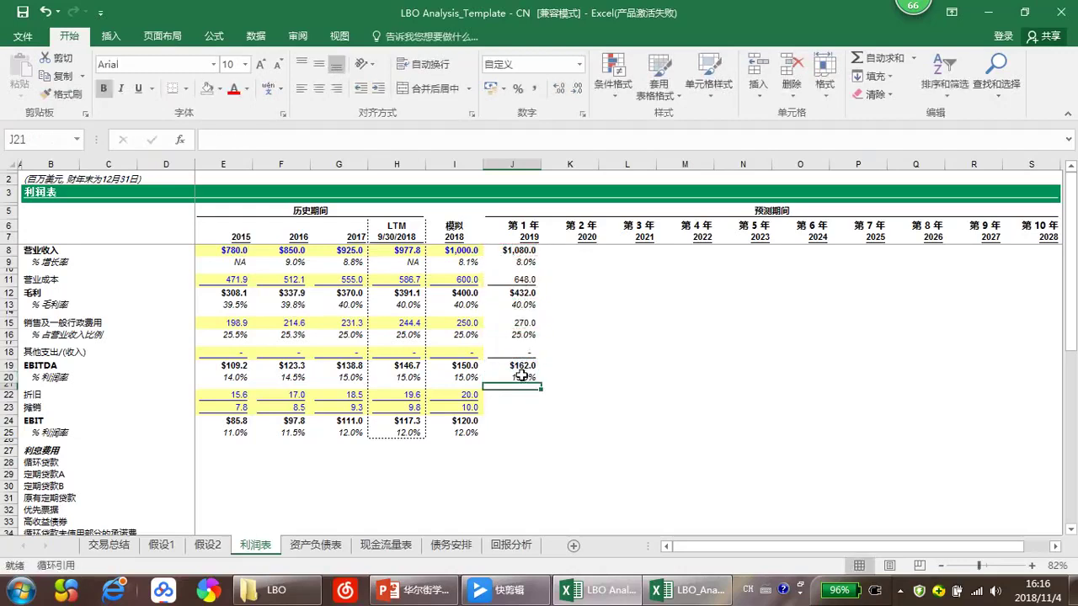
Step: Calculate 2019 折旧 in J22 as its ratio assumption times revenue, using =J51*J8
key(Down)
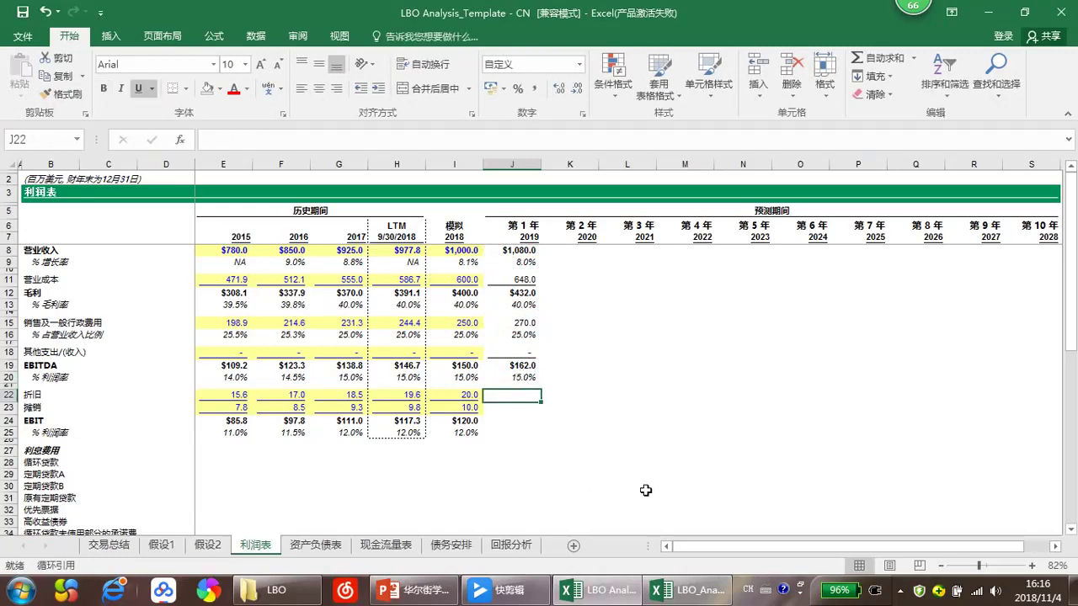
text(=)
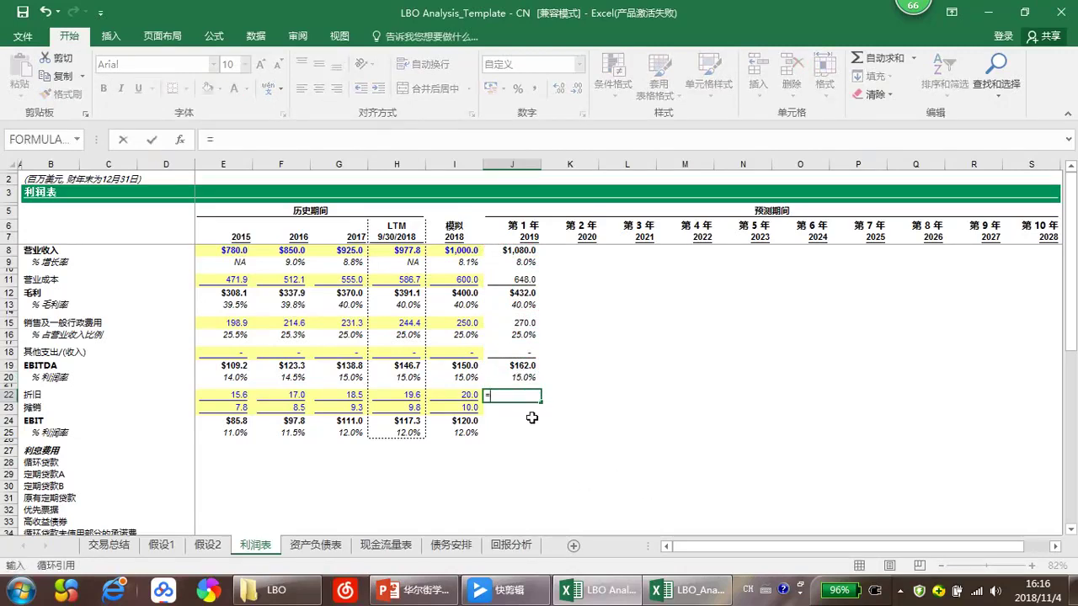
scroll(522, 420, down, 4)
scroll(518, 428, down, 4)
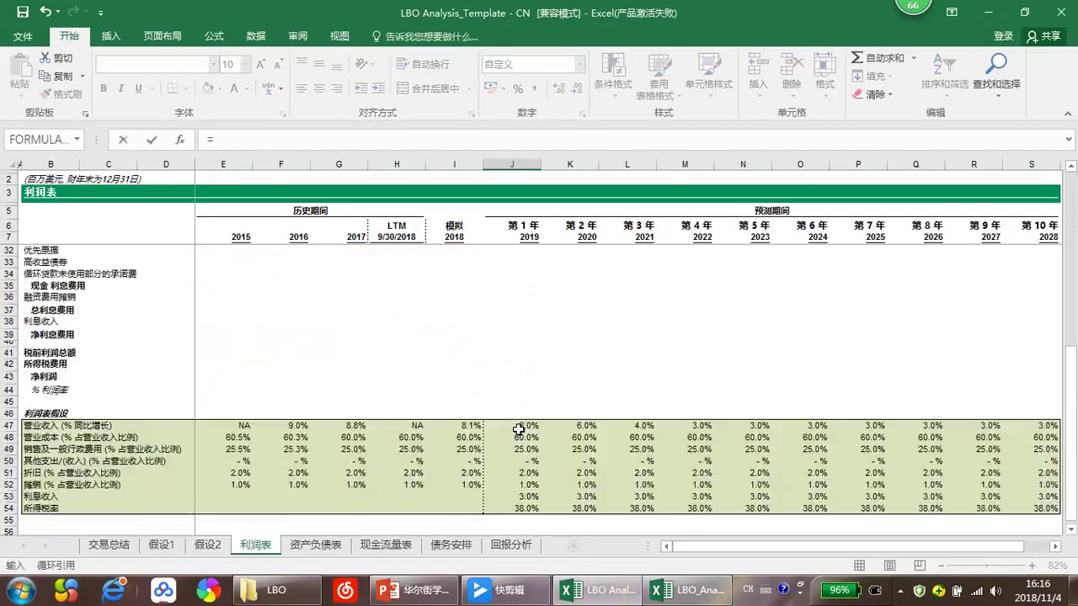
click(523, 476)
text(*)
scroll(524, 455, up, 8)
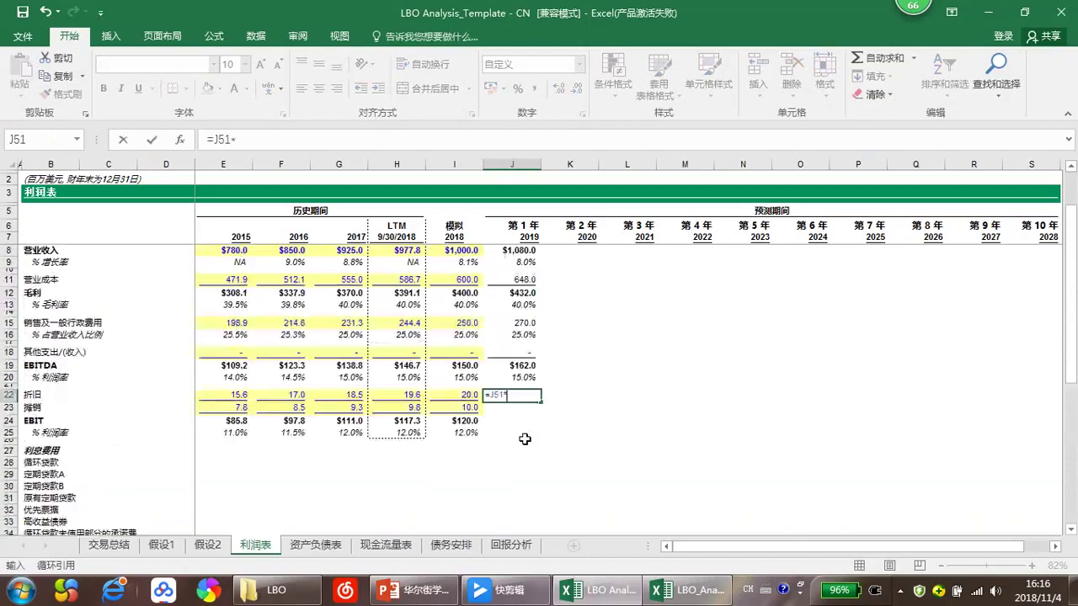
click(525, 250)
key(Return)
Step: Calculate 2019 摊销 in J23 as revenue times its ratio assumption, using =J8*J52
text(=)
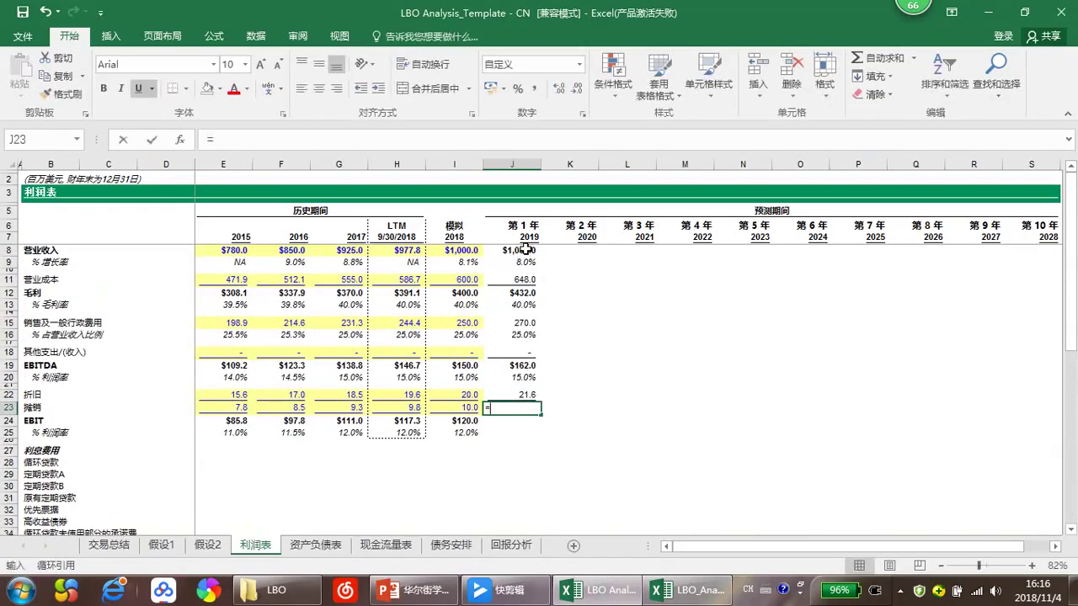
click(525, 250)
text(*)
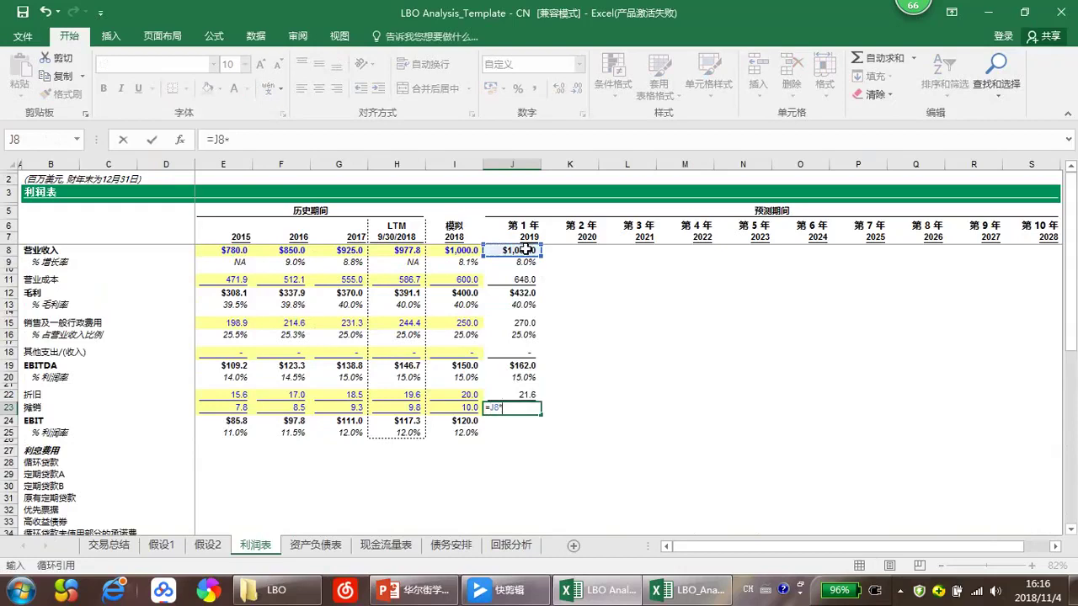
scroll(525, 320, down, 9)
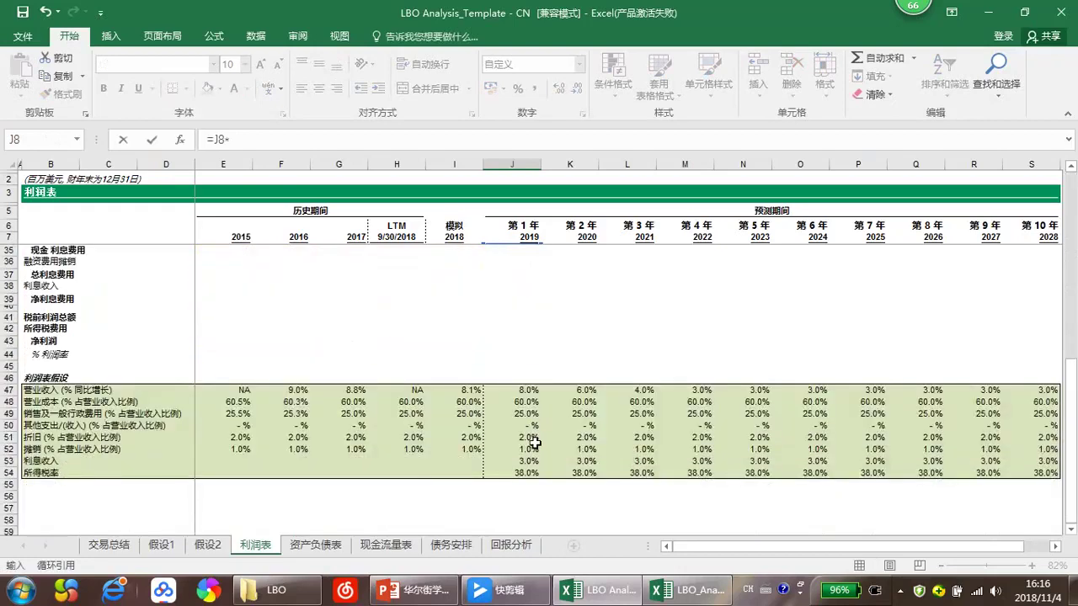
click(534, 444)
key(ctrl+Return)
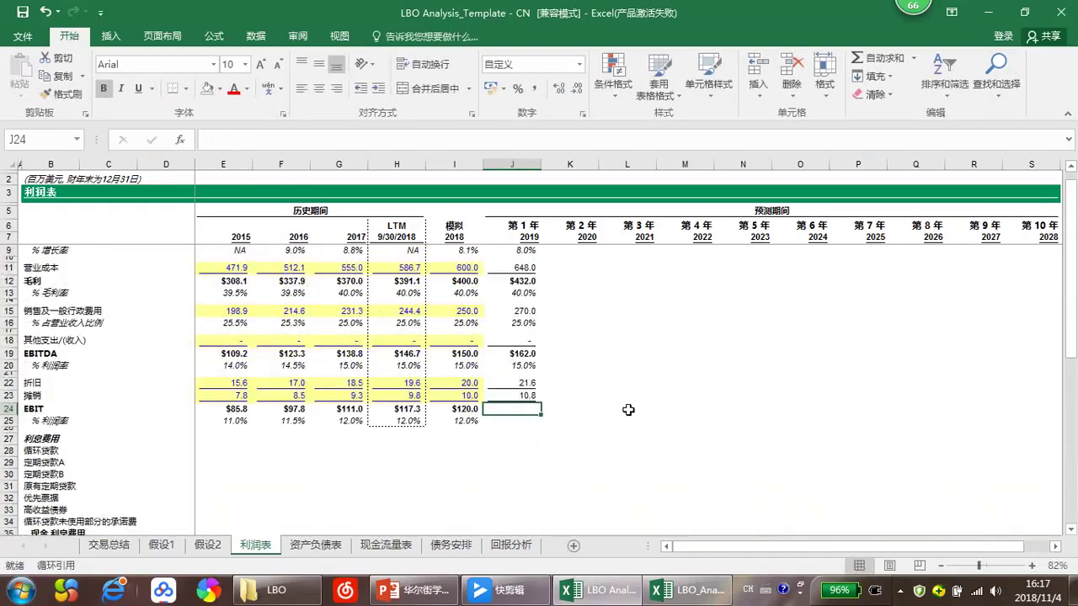
Step: Calculate 2019 EBIT in J24 as EBITDA less 折旧 and 摊销, using =J19-J22-J23
text(=)
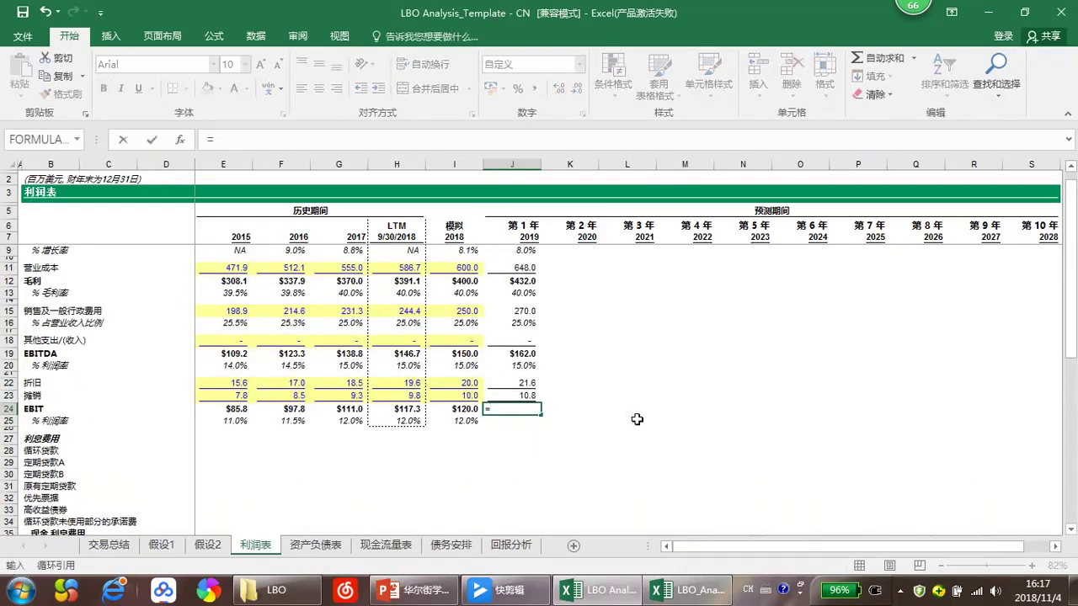
click(526, 357)
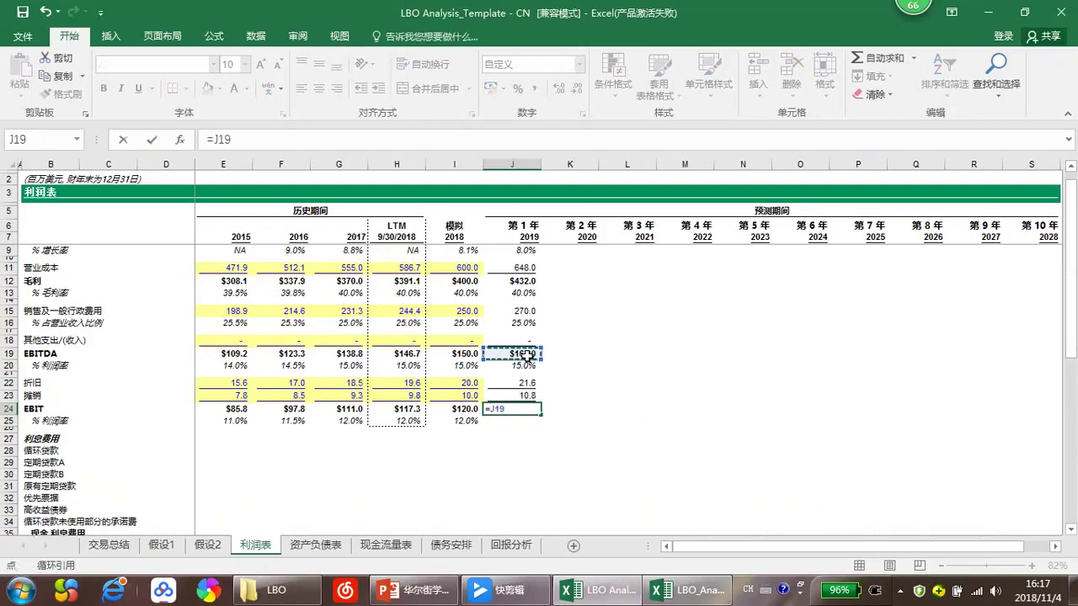
text(-)
key(Up)
key(Up)
text(-)
key(Up)
key(Return)
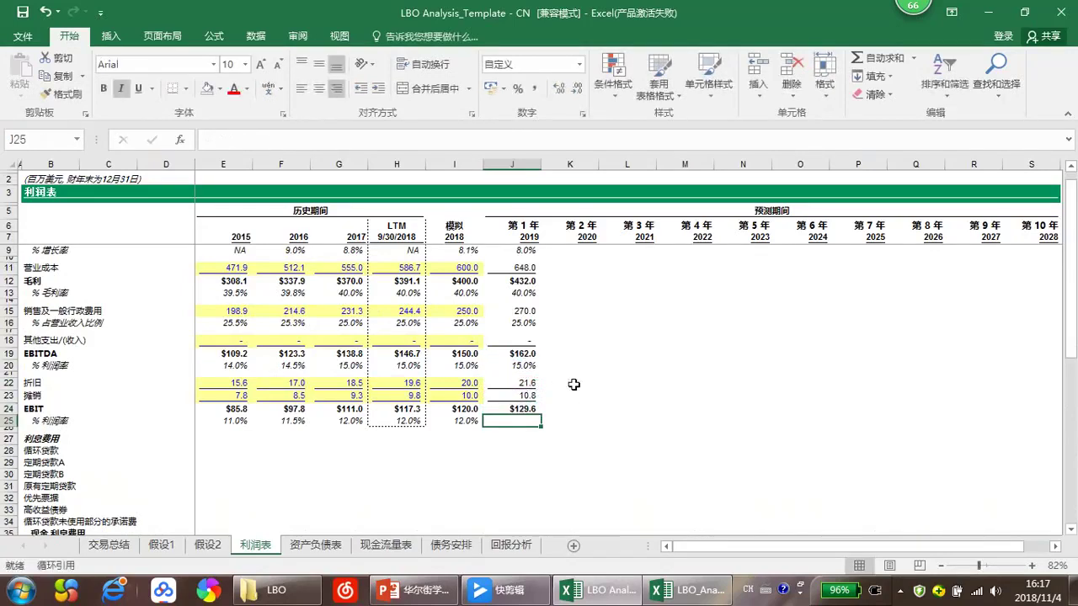
Step: Calculate the 2019 EBIT margin in J25 as EBIT divided by revenue, using =J24/J8
text(=)
key(Up)
text(/)
scroll(515, 261, up, 1)
click(515, 251)
key(Return)
Step: Shade the 2019 interest section J27:J39, from 利息费用 through 净利息费用, with an orange fill
scroll(495, 469, down, 1)
click(546, 421)
click(527, 420)
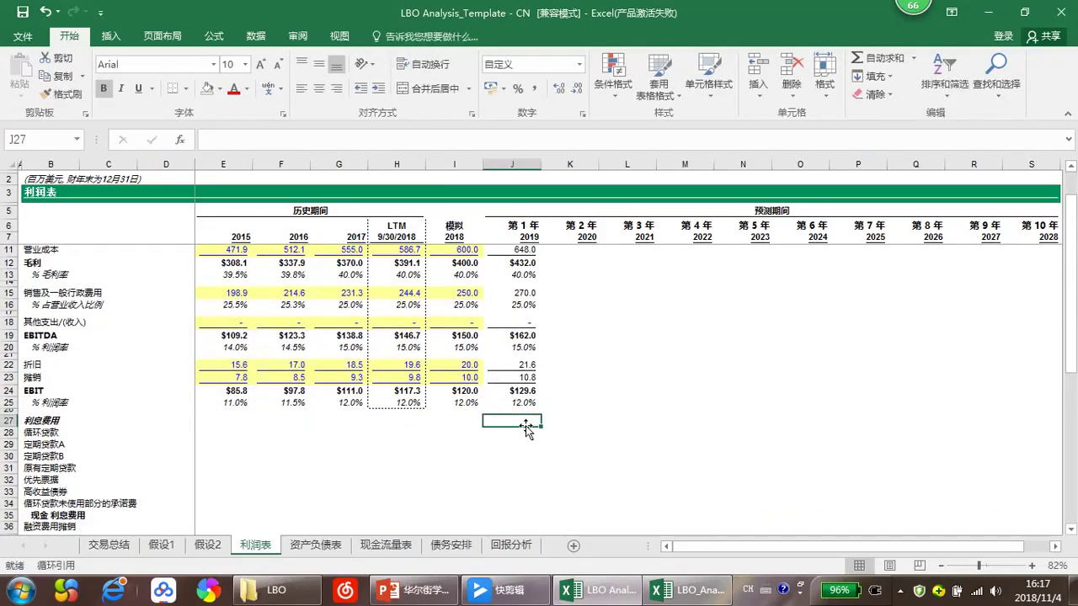
drag(525, 424, 513, 493)
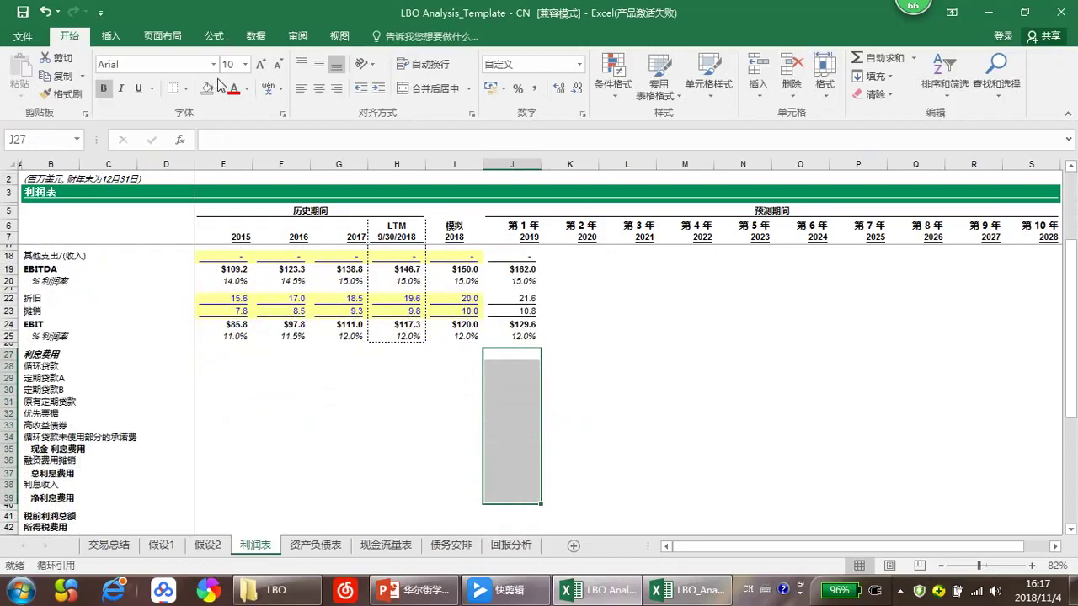
click(220, 88)
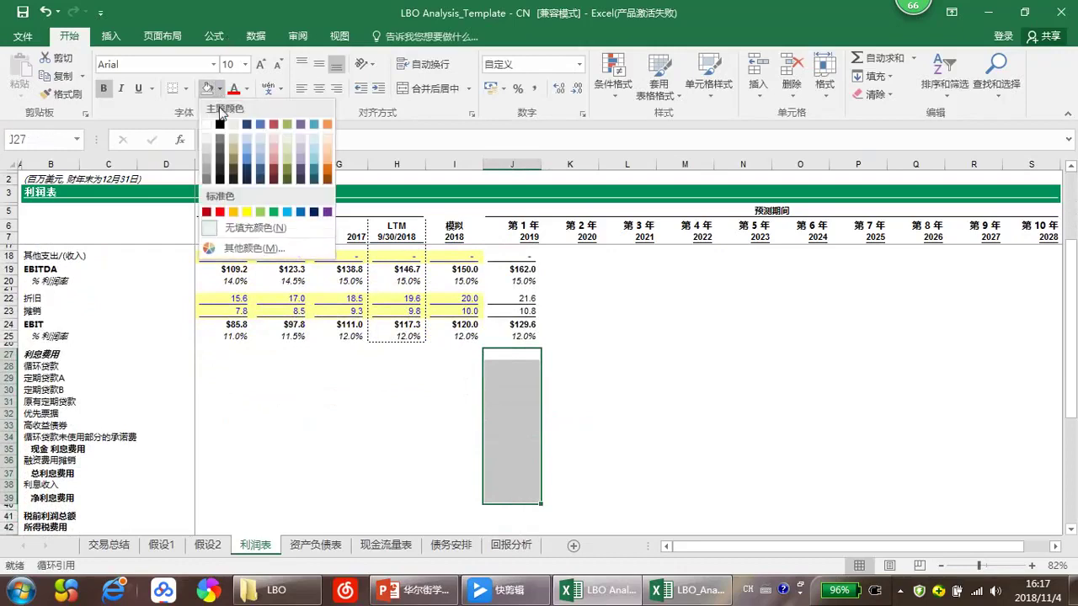
click(234, 211)
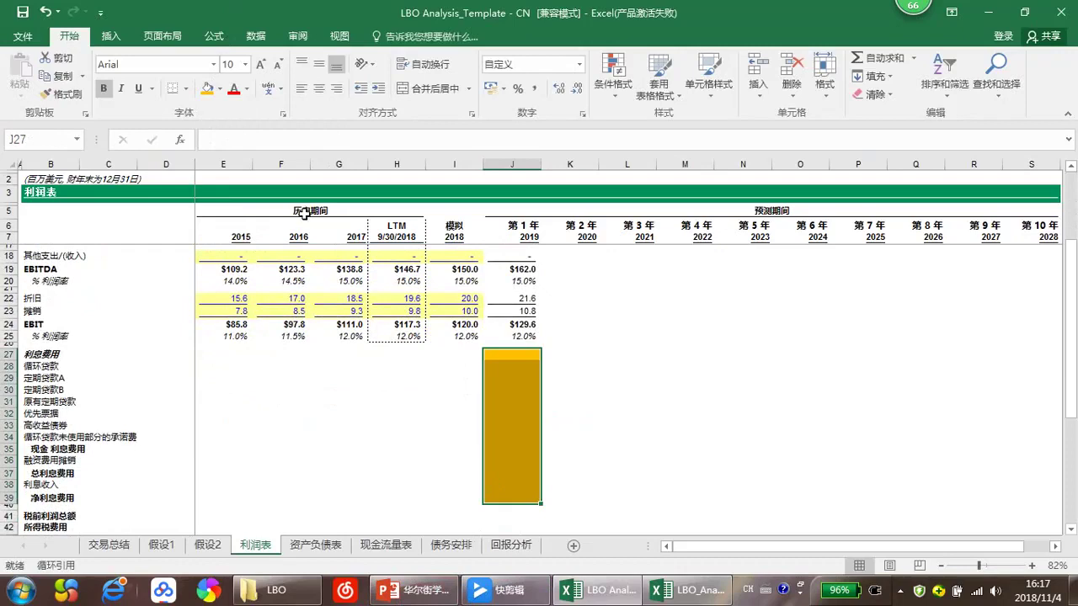
click(497, 425)
Step: Calculate 2019 税前利润总额 in J41 as EBIT less 净利息费用, using =J24-J39
scroll(498, 426, down, 3)
click(494, 414)
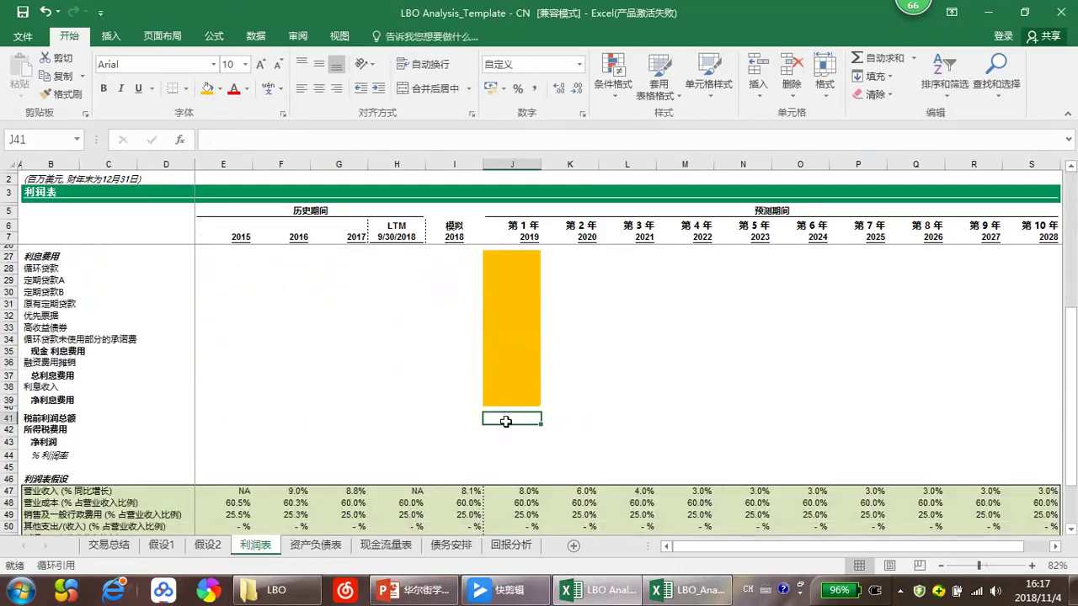
click(517, 430)
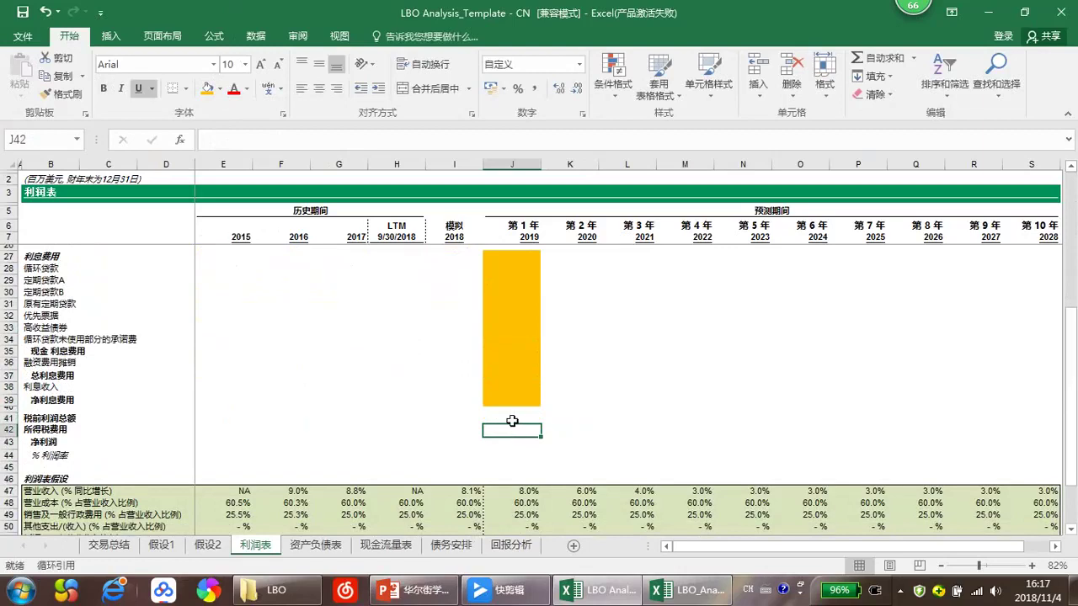
click(511, 419)
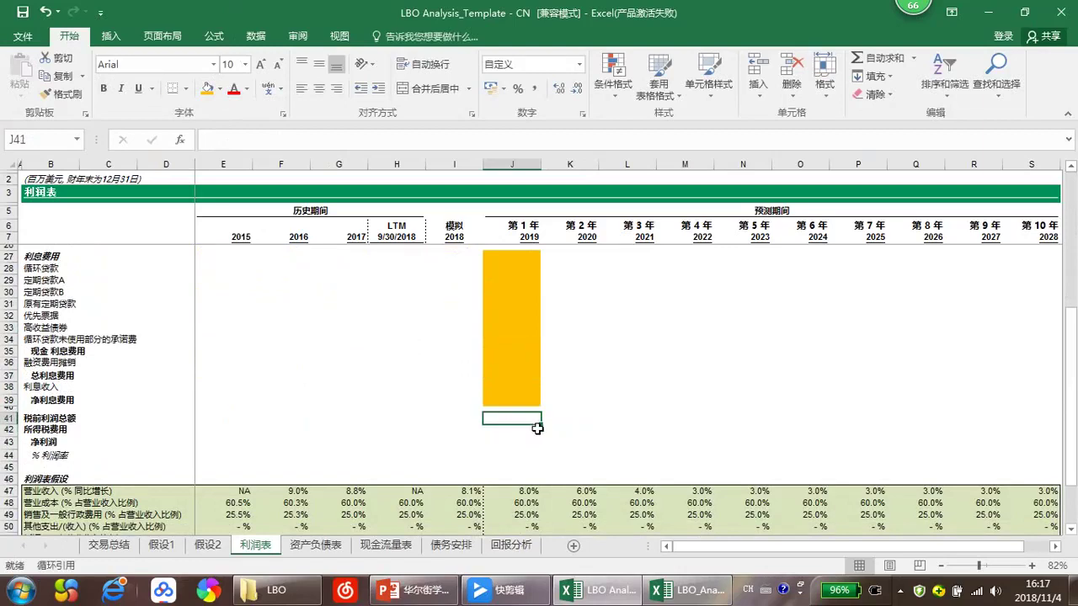
text(=)
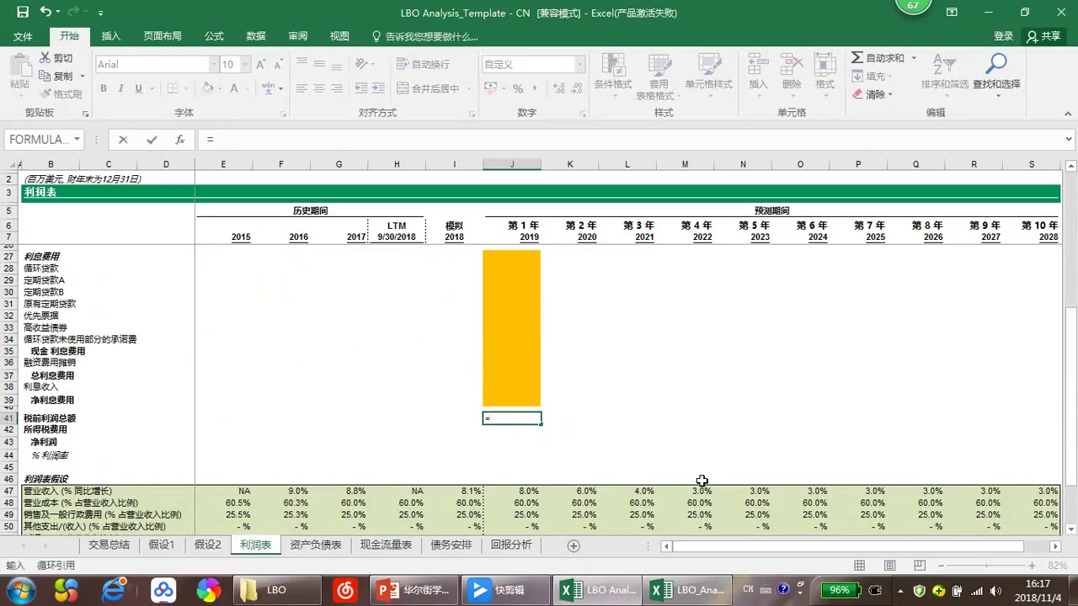
scroll(461, 385, up, 5)
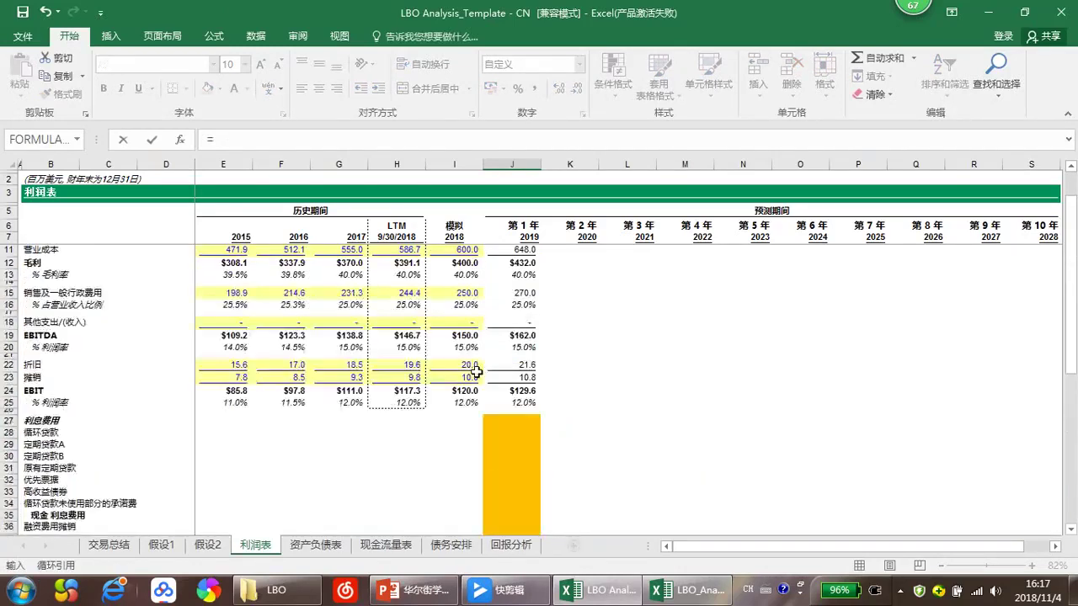
click(508, 390)
text(-)
scroll(612, 427, down, 4)
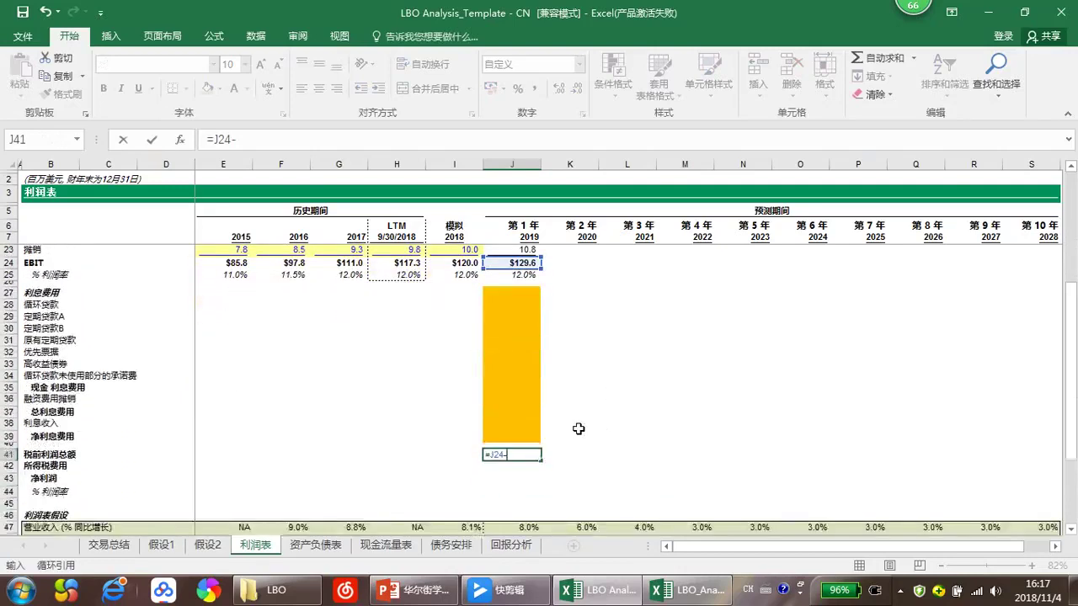
click(515, 435)
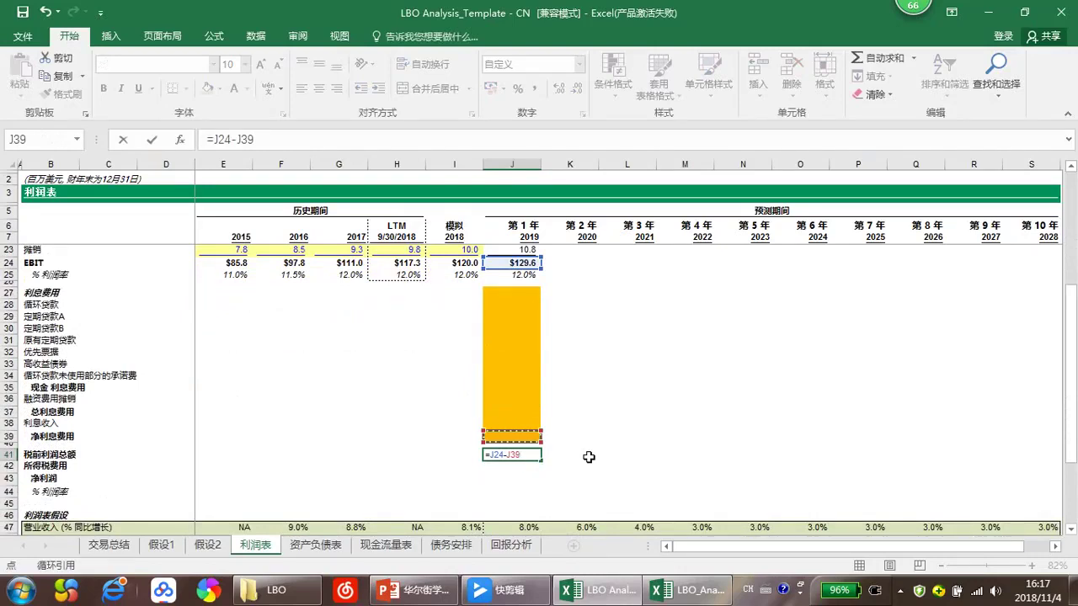
key(Return)
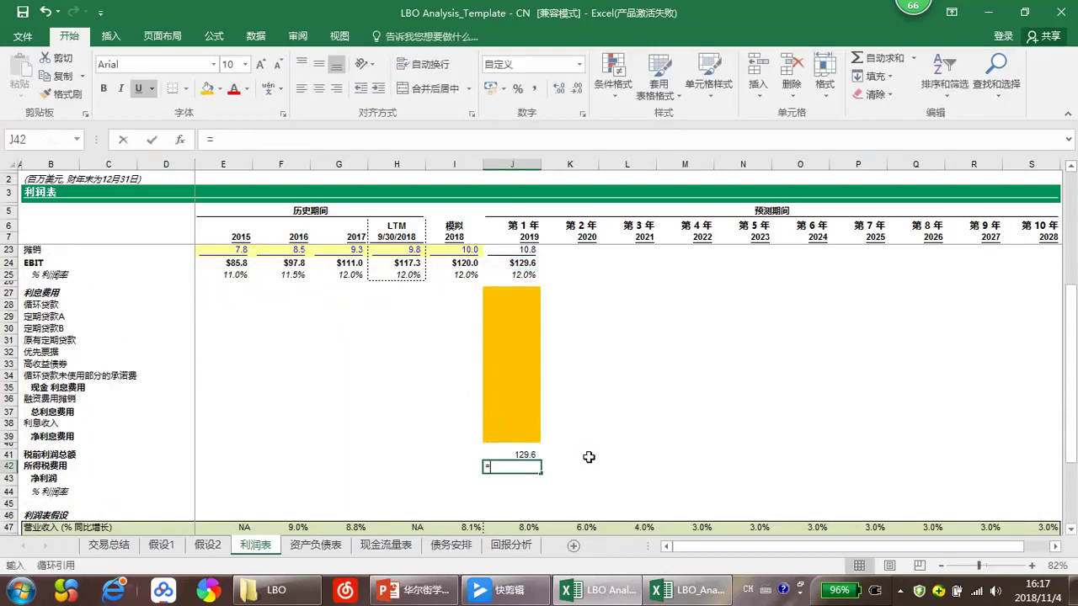
Step: Calculate 2019 所得税费用 in J42 as 税前利润总额 times the 所得税率 assumption, using =J41*J54
text(=)
key(Up)
text(*)
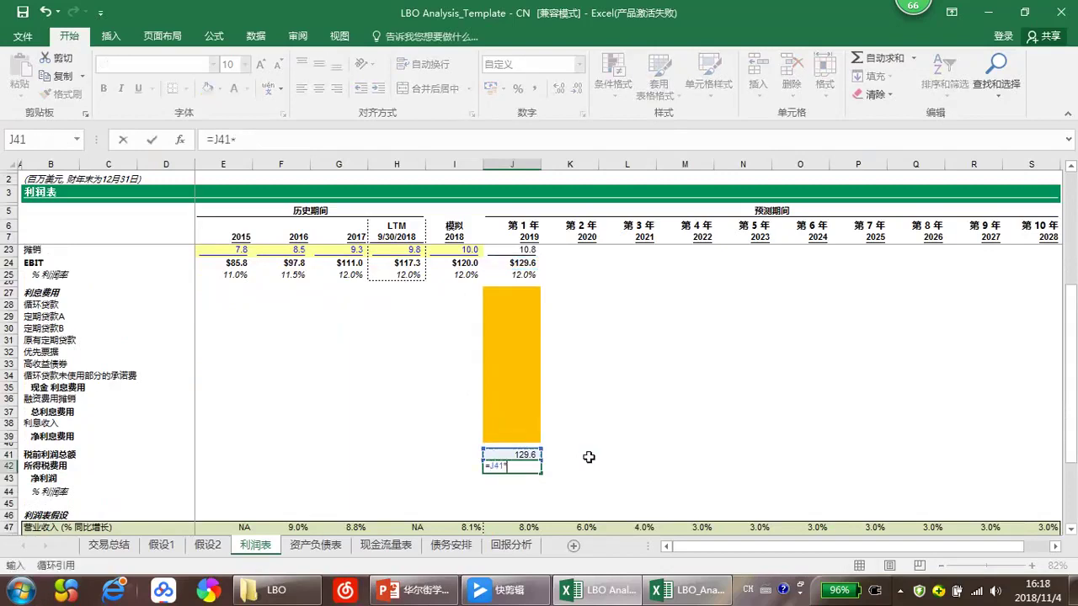
scroll(581, 458, down, 4)
click(522, 475)
key(Return)
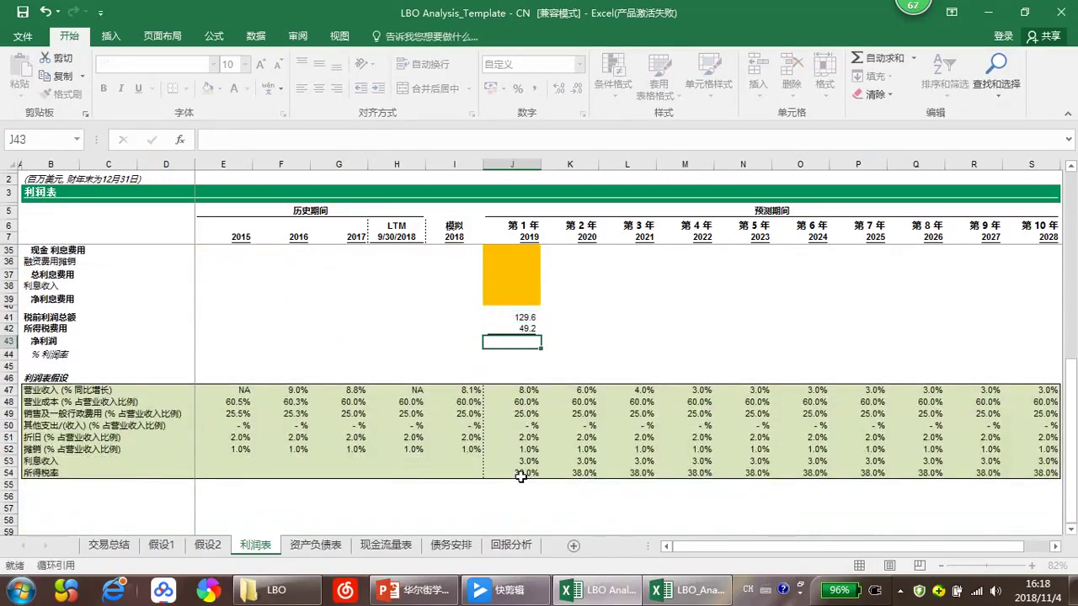
Step: Calculate 2019 净利润 in J43 as 税前利润总额 less 所得税费用, using =J41-J42
text(=)
key(Up)
key(Up)
text(-)
key(Up)
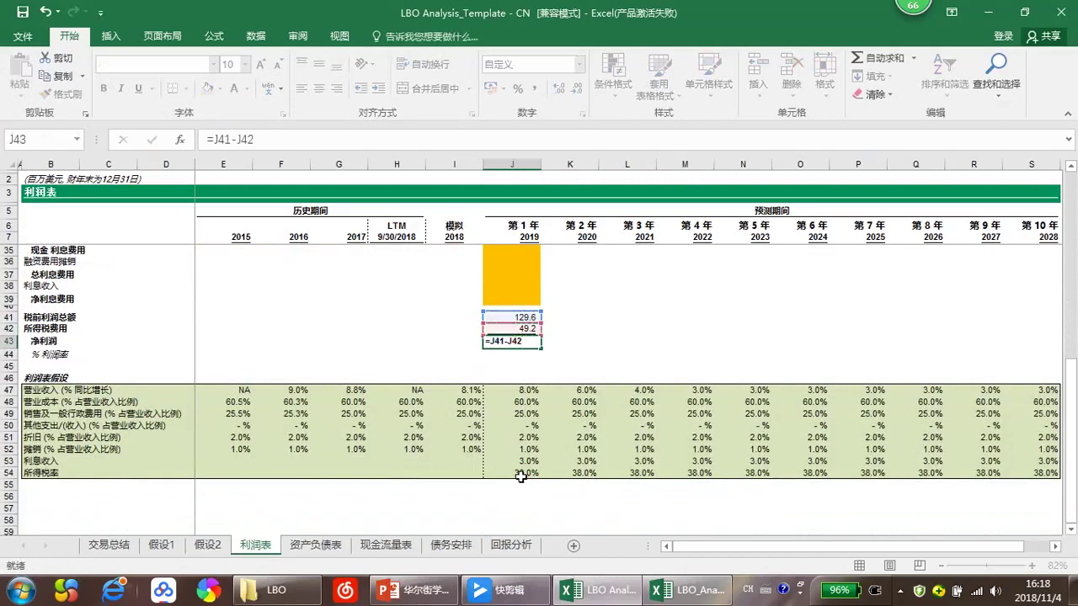
key(Return)
Step: Calculate the 2019 net profit margin in J44 as 净利润 divided by revenue, using =J43/J8
text(=)
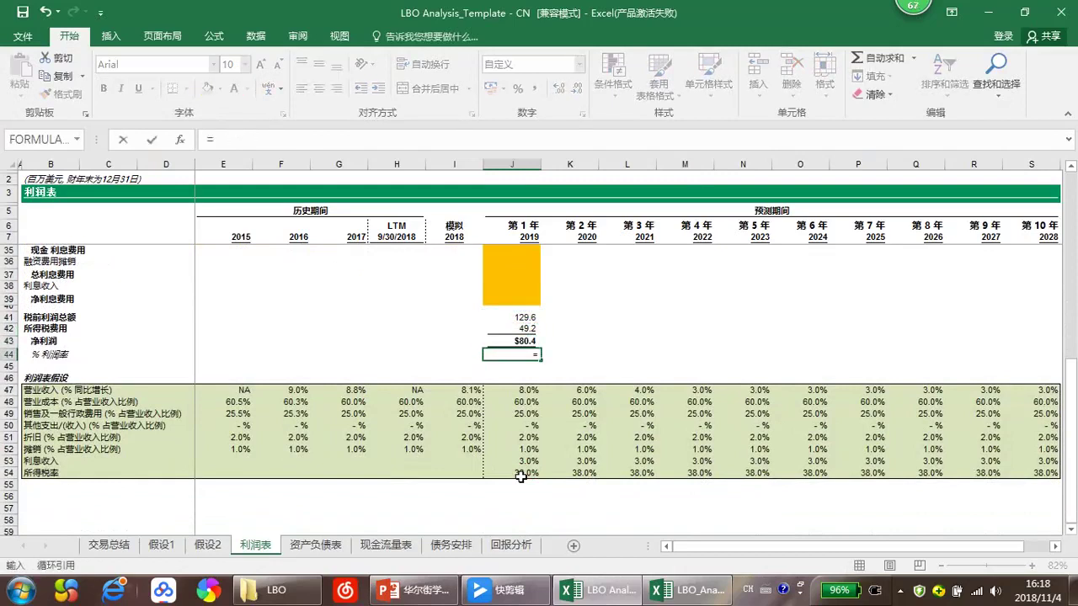
key(Up)
text(/)
scroll(522, 476, up, 8)
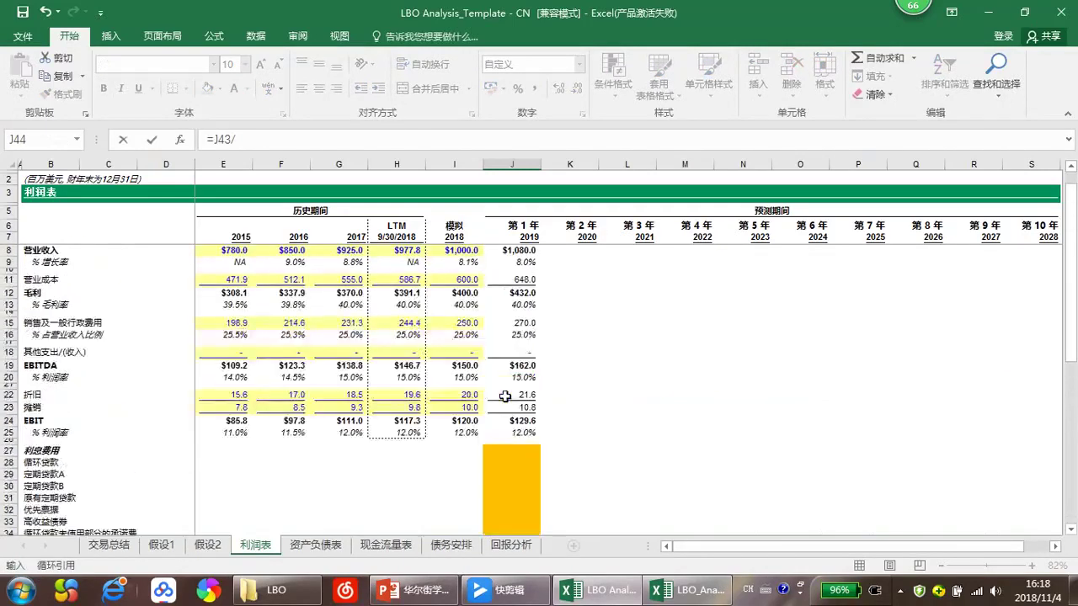
click(511, 250)
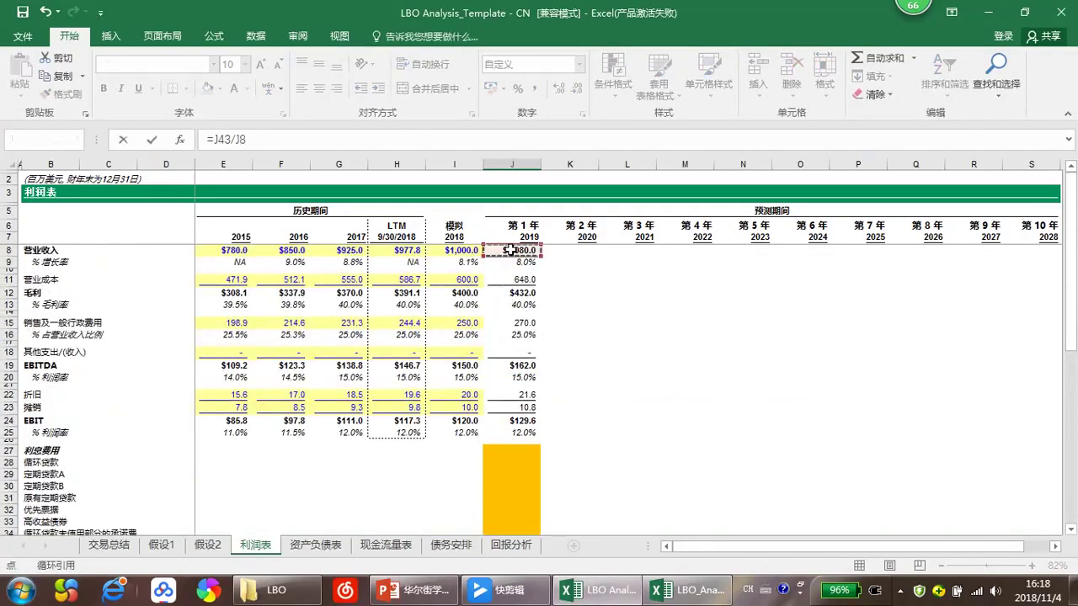
key(Return)
click(606, 444)
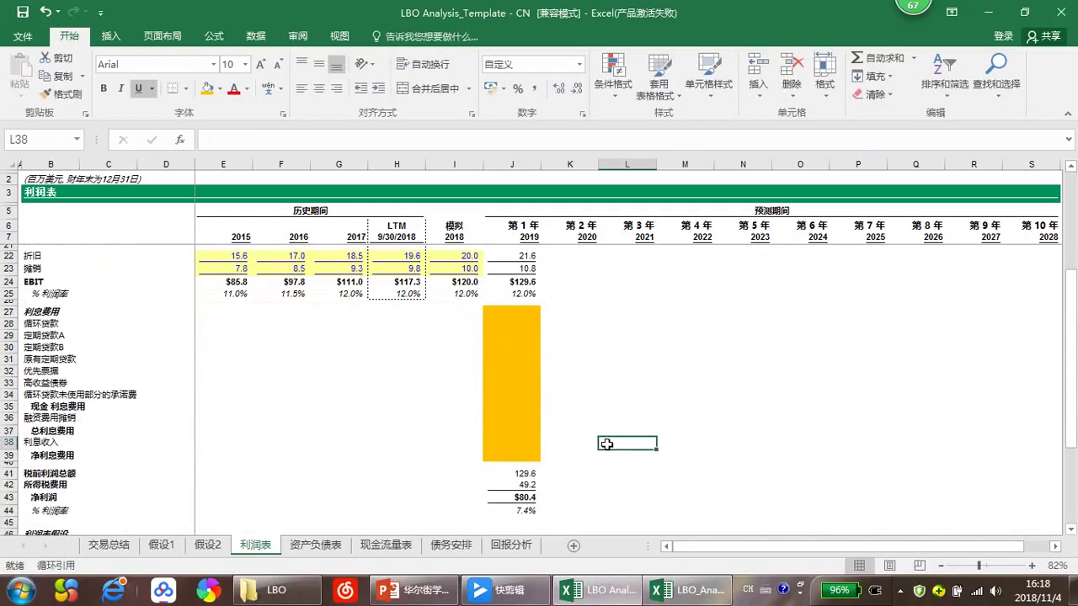
Step: Extend the 2019 income statement formulas and shading in J8:J44 across the forecast years 2020 to 2028, through column S
scroll(590, 421, up, 5)
mouse_move(522, 250)
mouse_down()
mouse_move(518, 505)
mouse_move(505, 517)
mouse_move(525, 486)
mouse_move(1044, 492)
mouse_up()
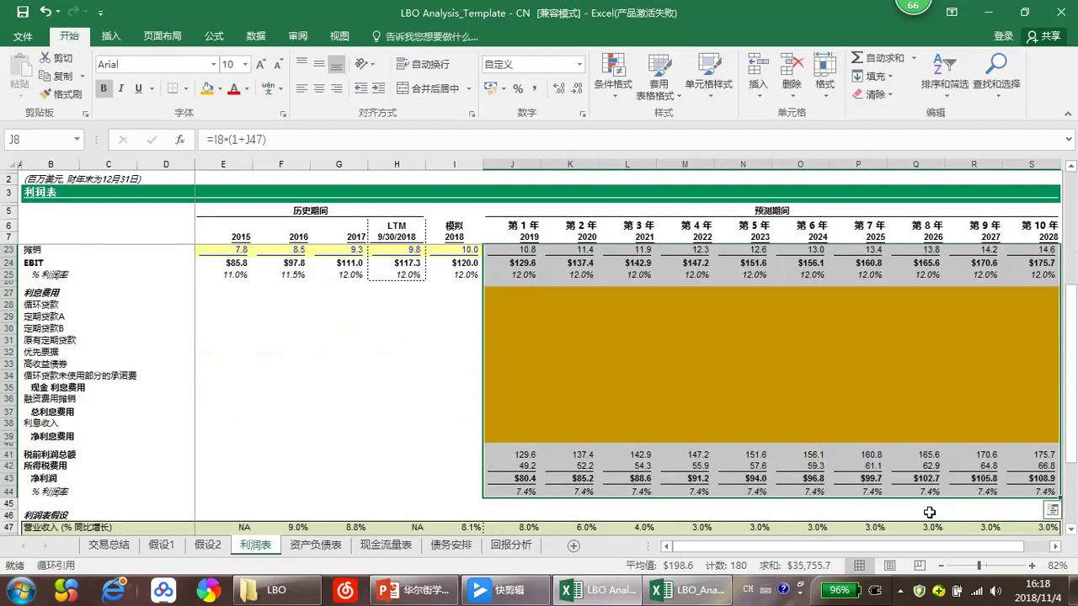
click(619, 386)
scroll(548, 384, up, 5)
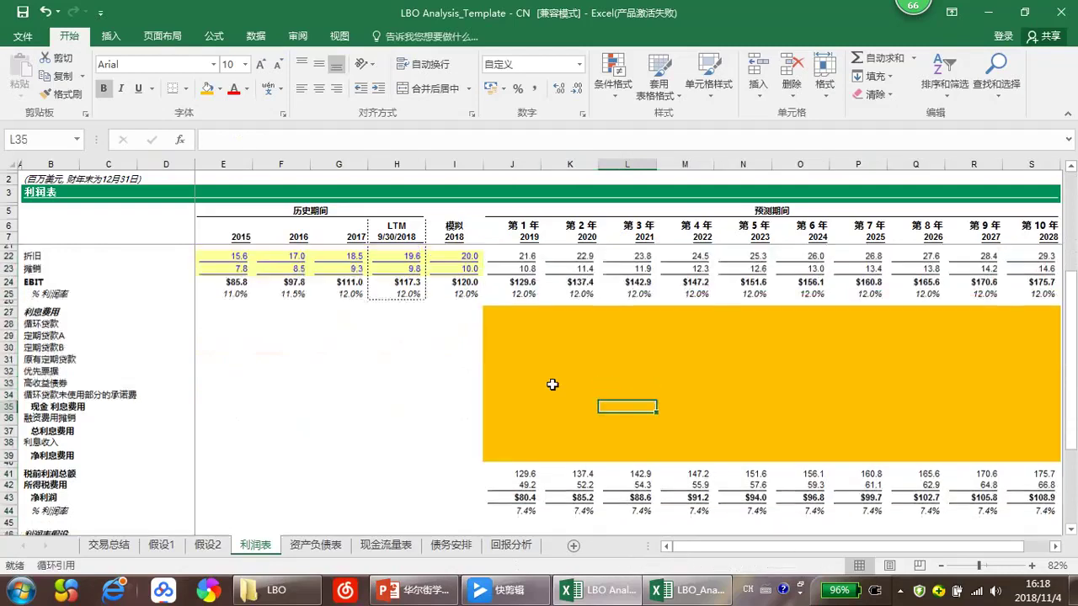
click(523, 459)
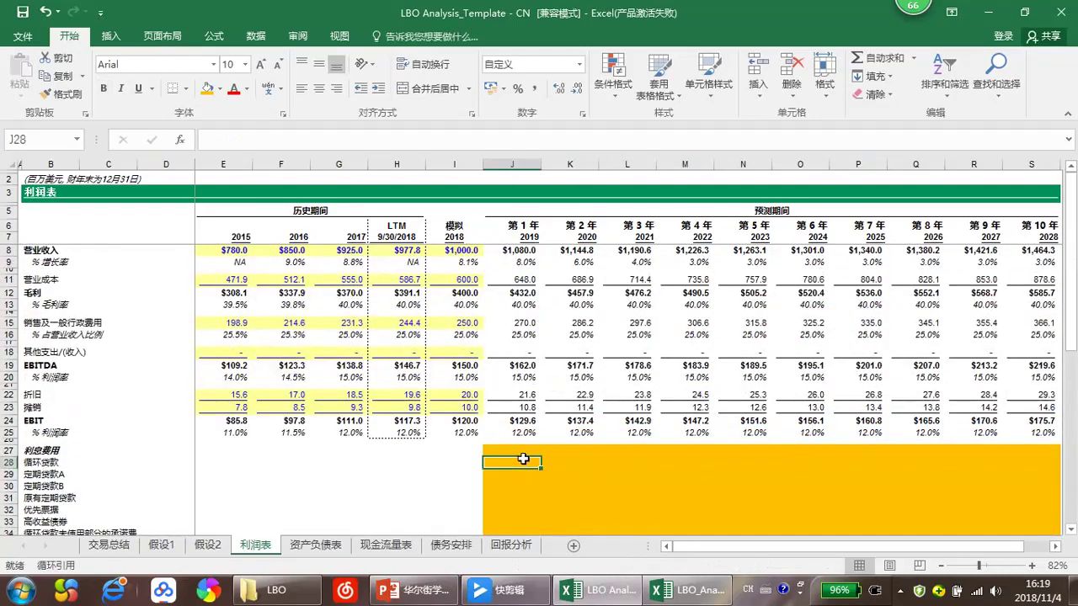
Step: Switch to the 资产负债表 sheet and select column E with the initial 2018 balances
click(318, 546)
click(494, 301)
click(426, 266)
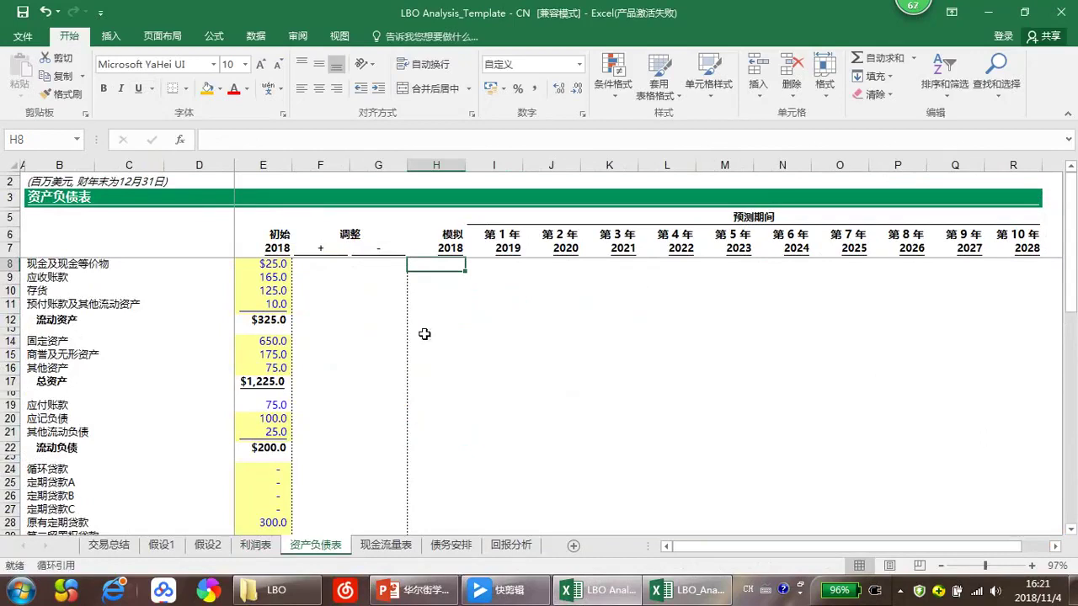
click(266, 163)
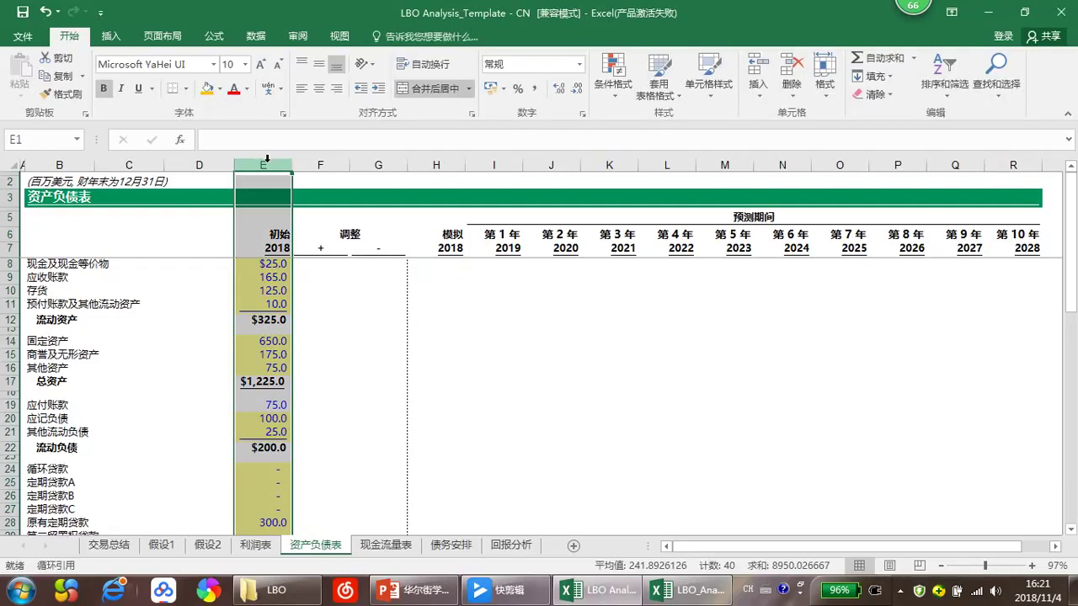
Step: Compare the 2018 columns on the 资产负债表 sheet with the 模拟 2018 column on the 利润表 sheet
click(324, 266)
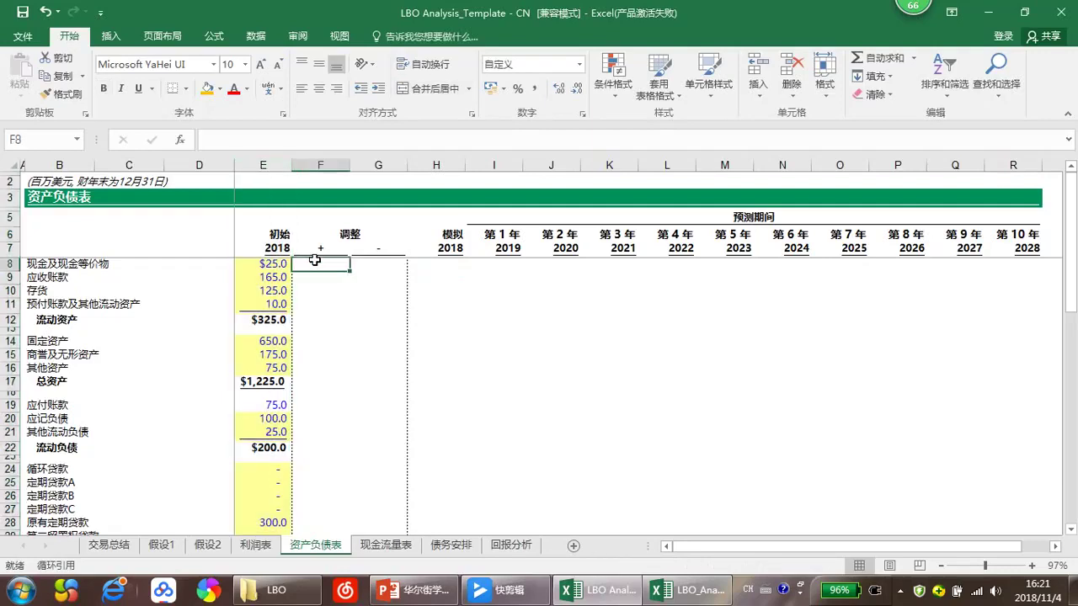
click(427, 264)
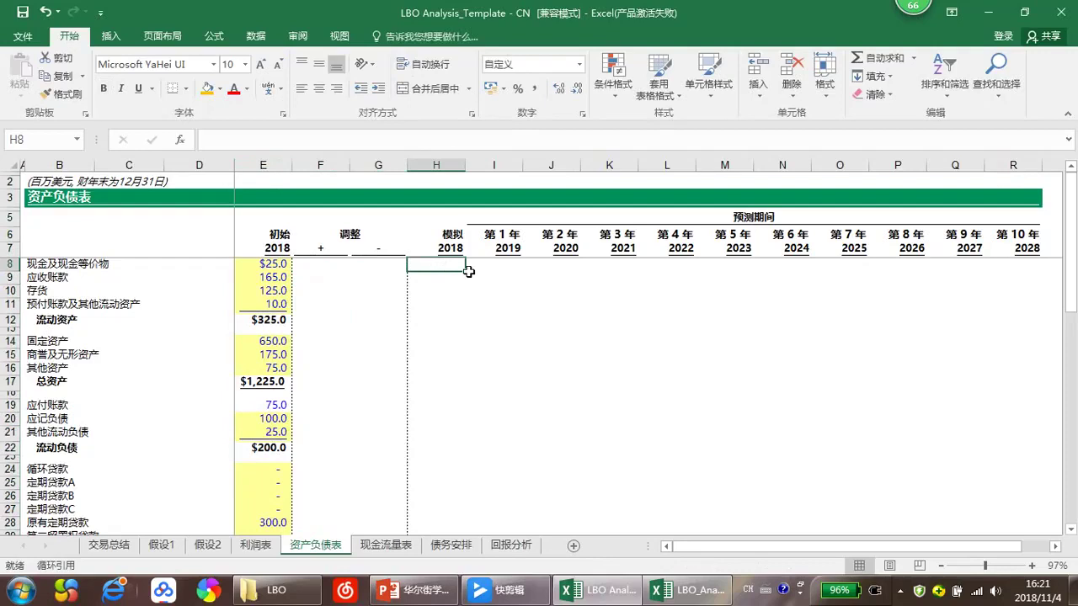
click(493, 405)
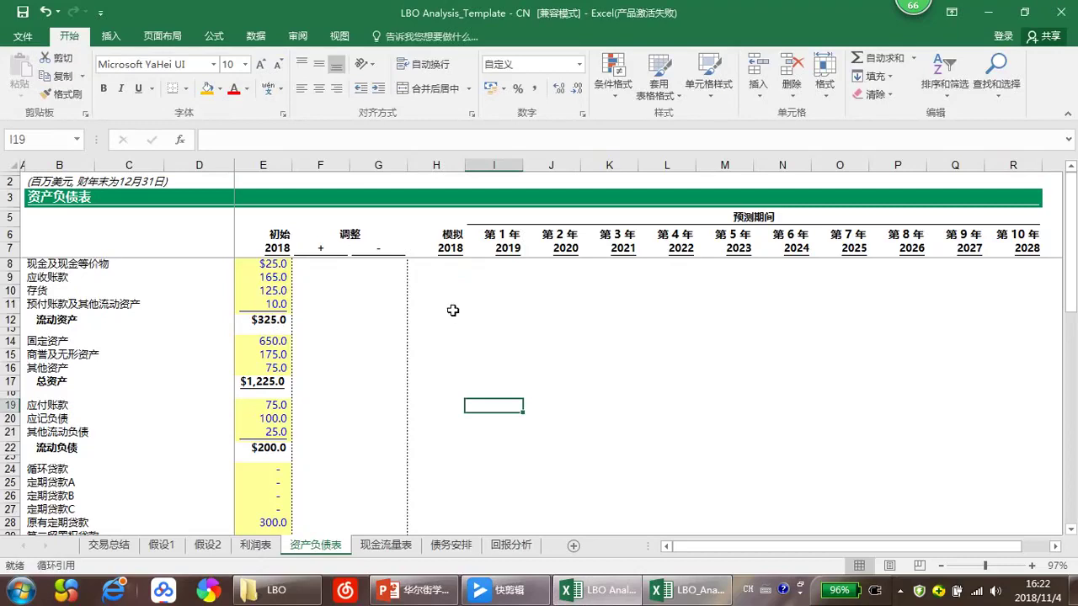
click(255, 546)
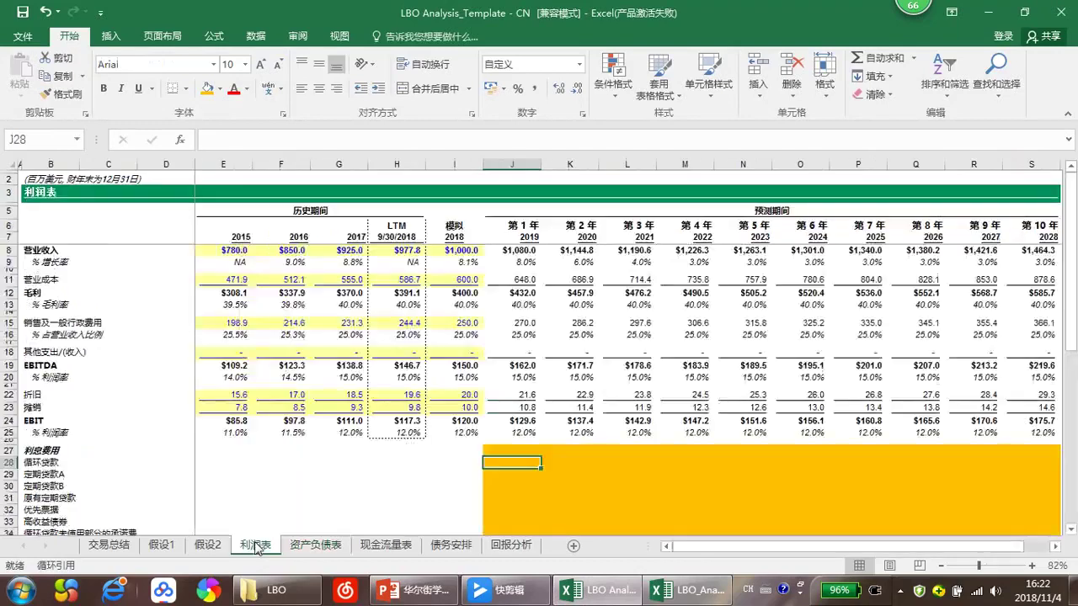
click(457, 167)
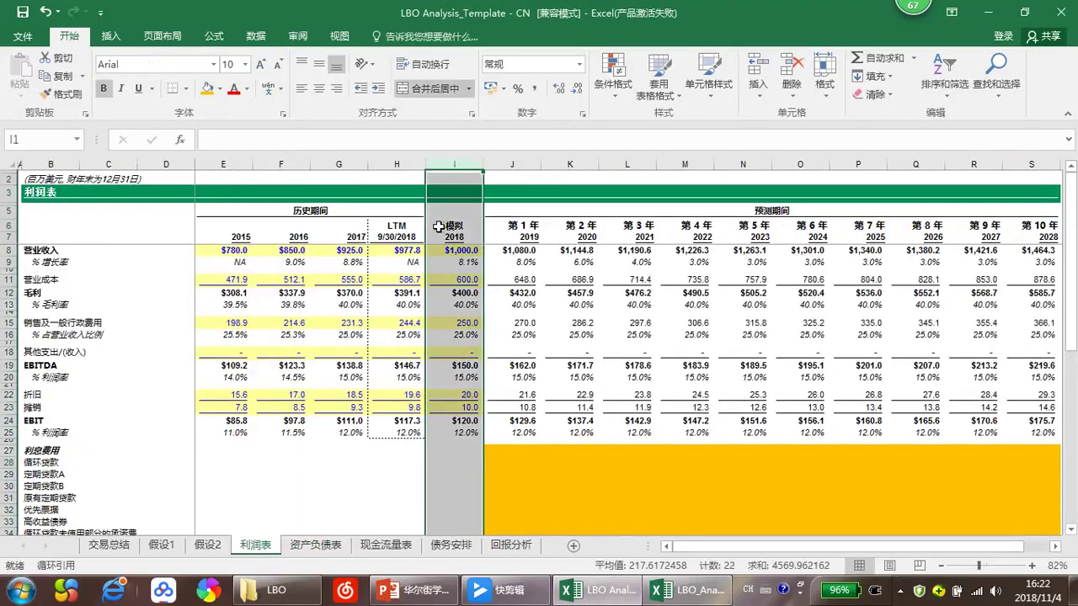
click(310, 547)
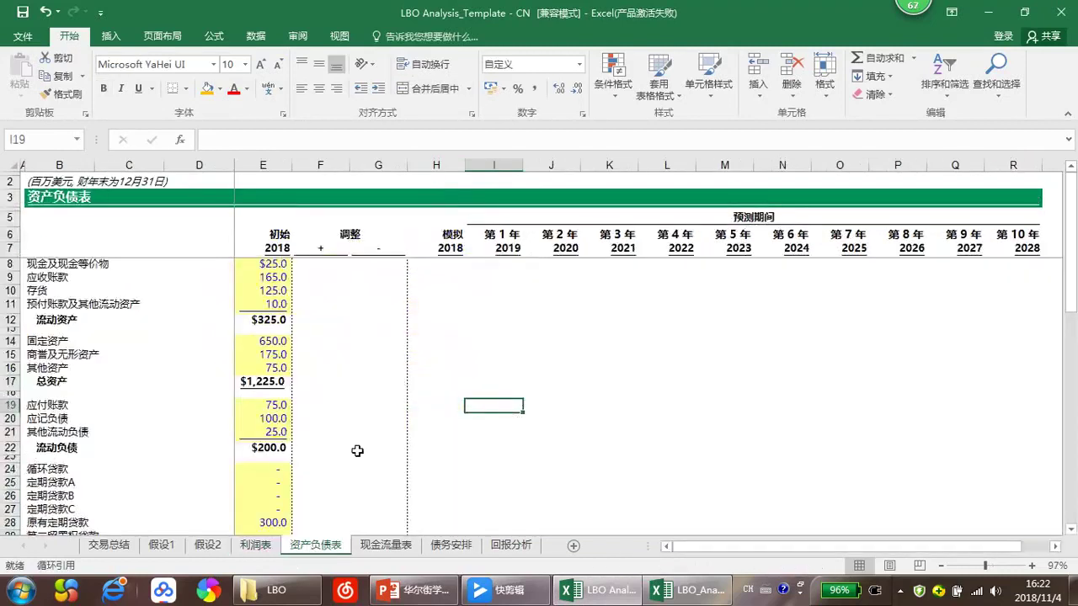
Step: Examine the plus and minus 调整 columns F and G and the 模拟 2018 column H of the balance sheet
click(320, 273)
click(322, 266)
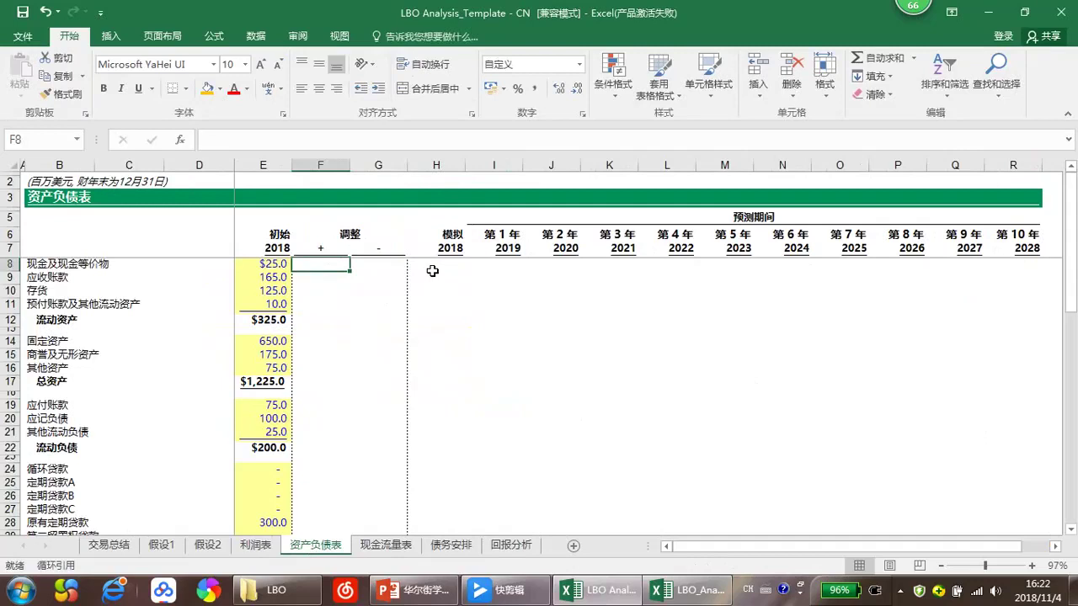
click(439, 266)
drag(440, 266, 444, 264)
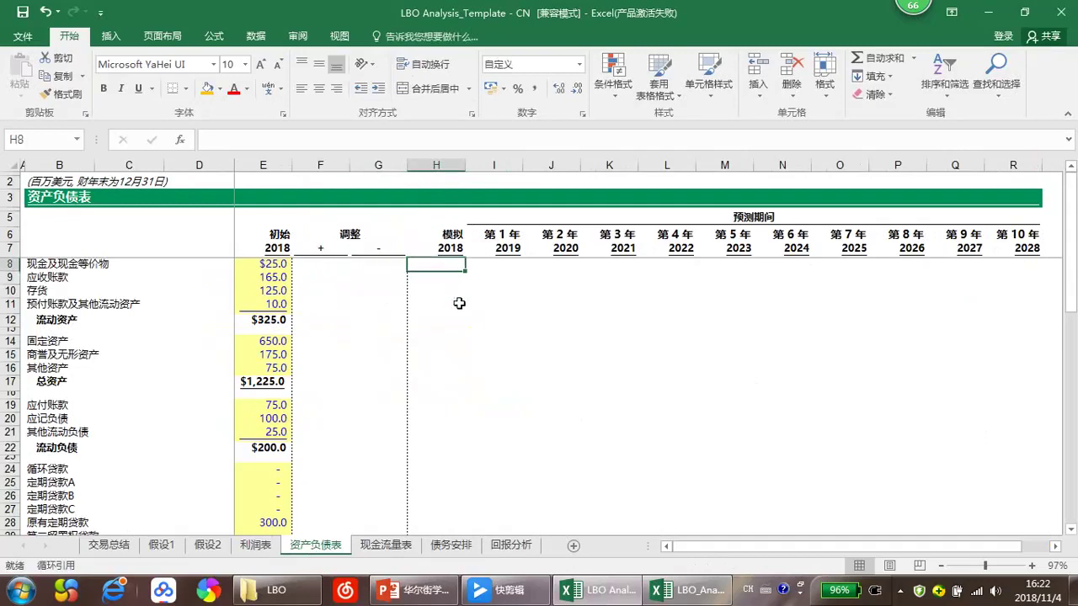
drag(324, 164, 389, 165)
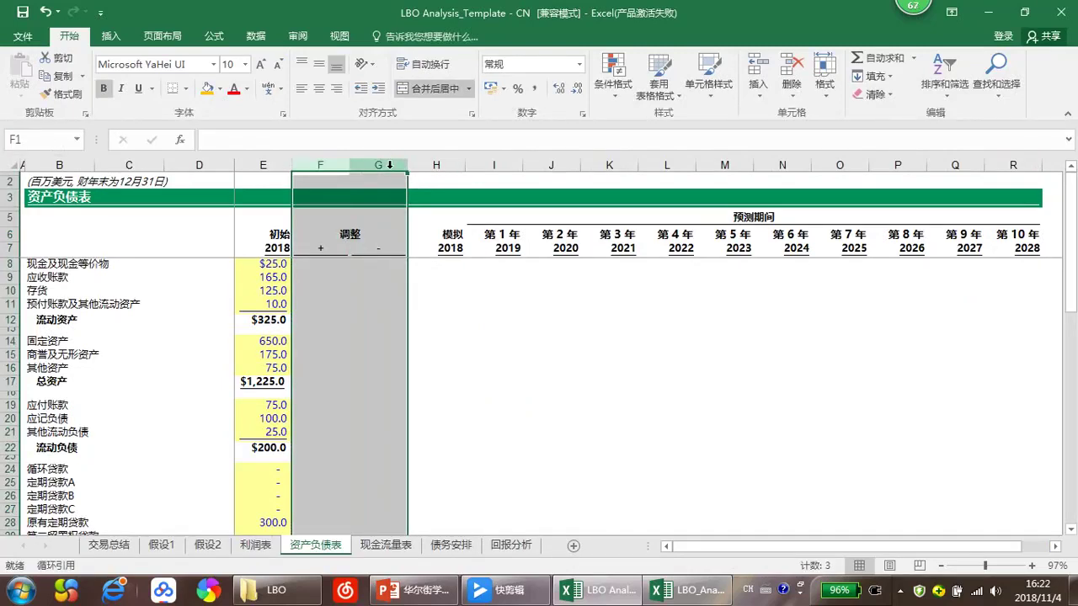
click(334, 163)
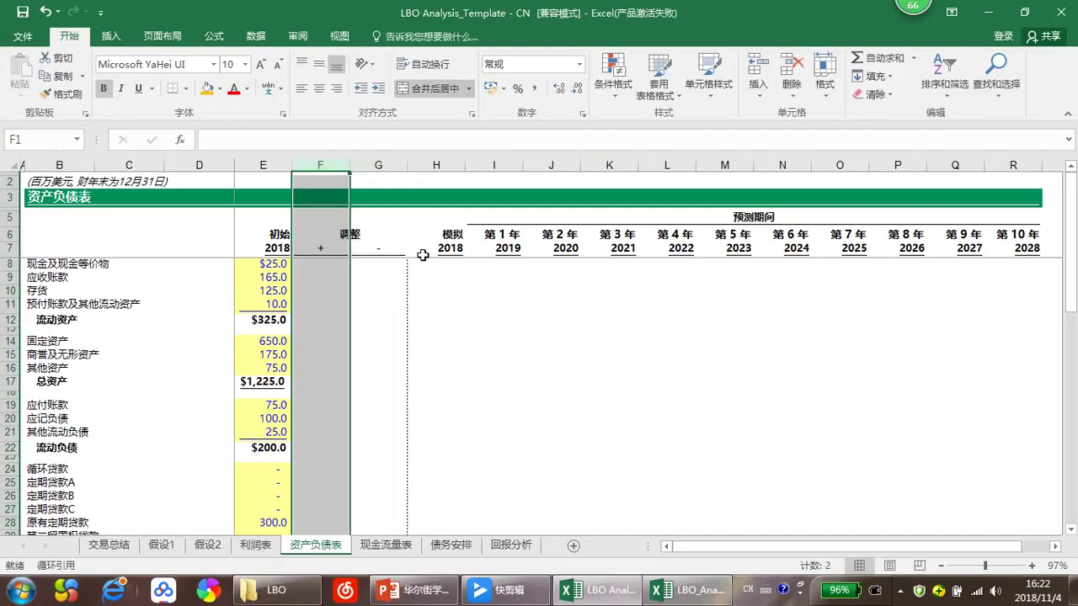
click(381, 158)
click(457, 276)
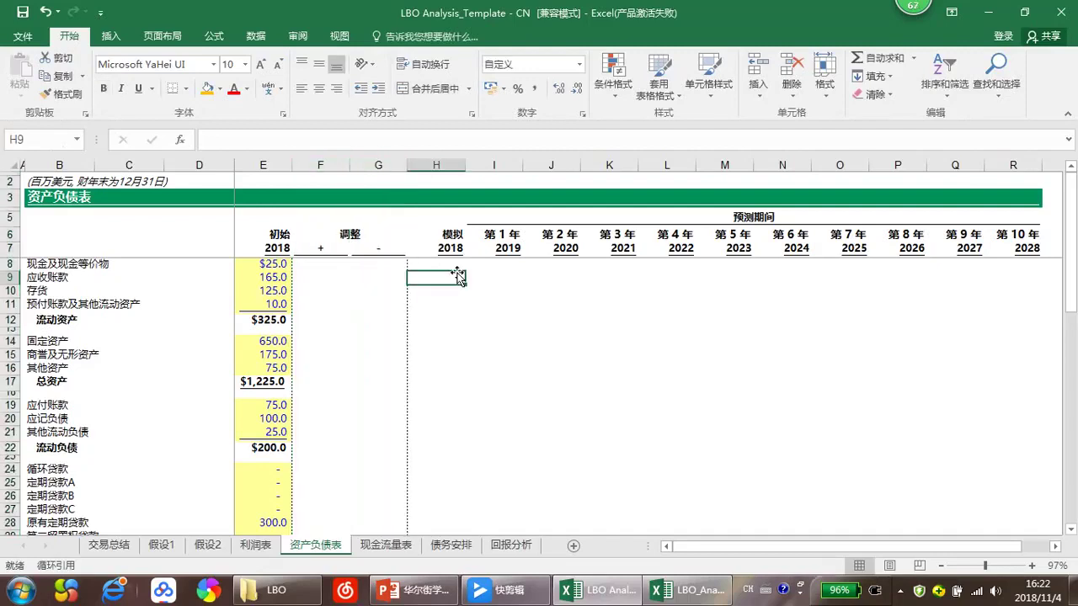
key(Up)
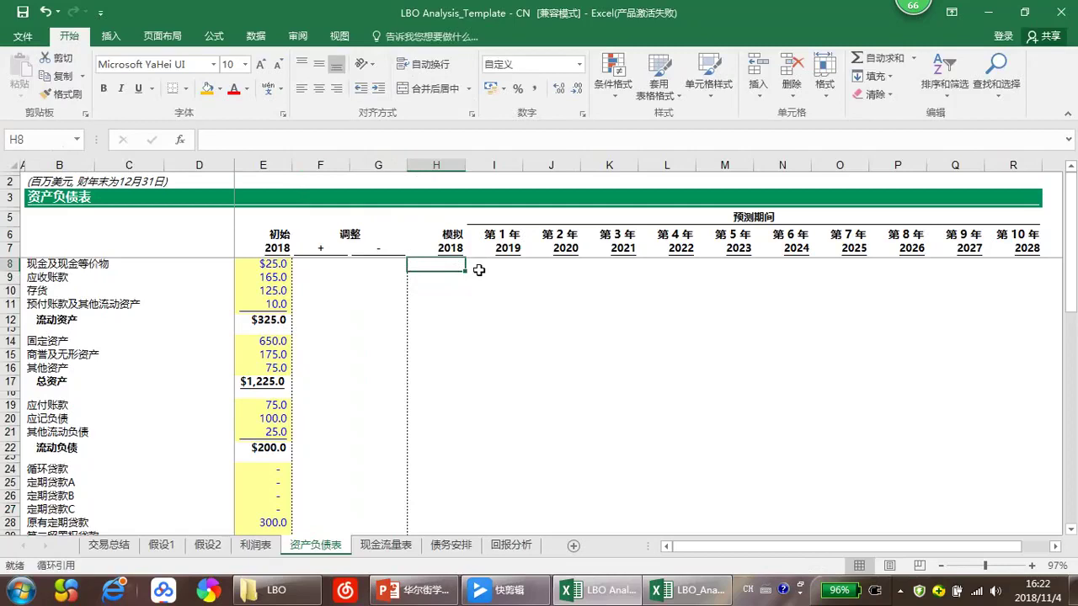
click(438, 158)
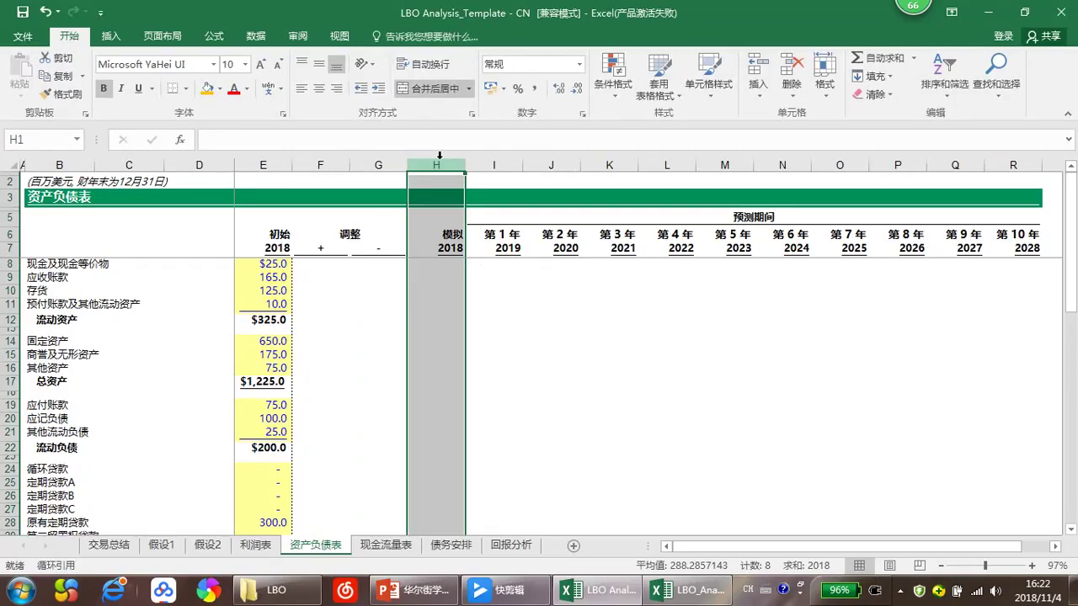
Step: Calculate the 模拟 2018 现金及现金等价物 in H8 as the initial balance plus adjustments, using =SUM(E8:G8)
click(445, 266)
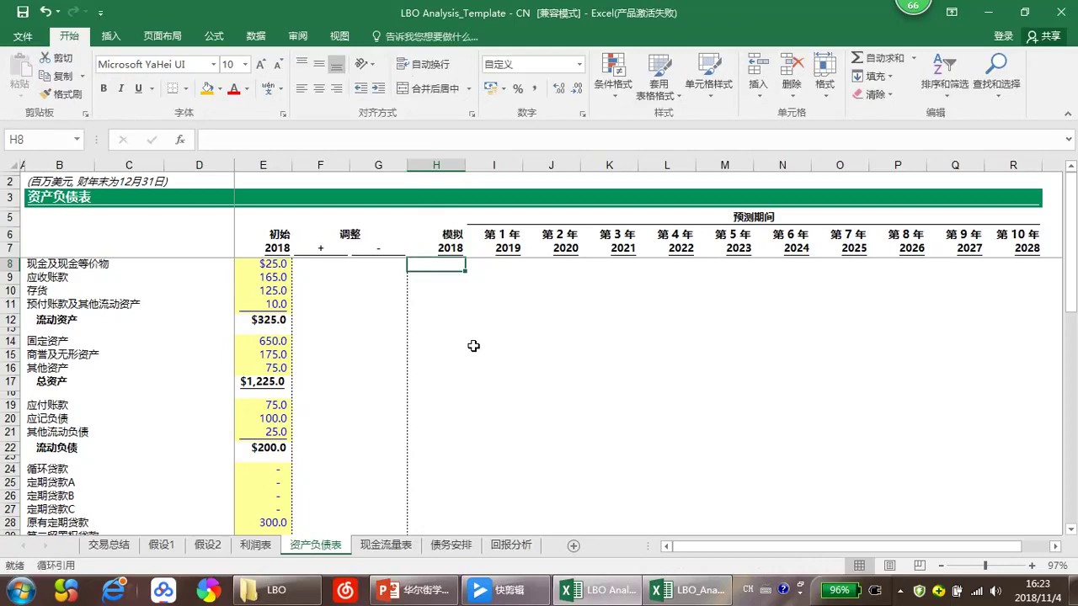
text(=sum()
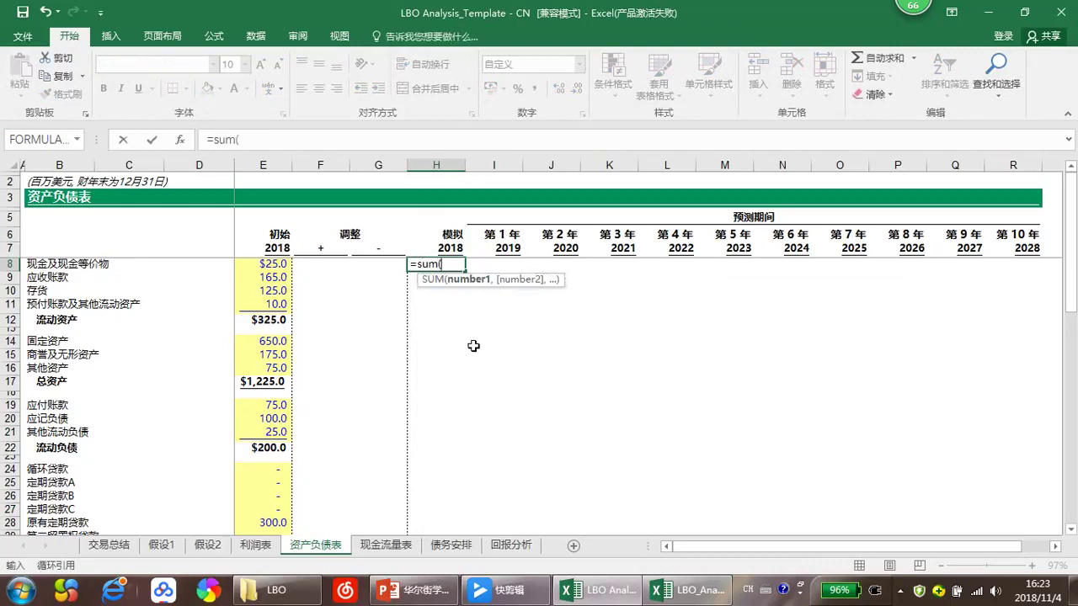
key(Left)
key(shift+Left)
key(shift+Left)
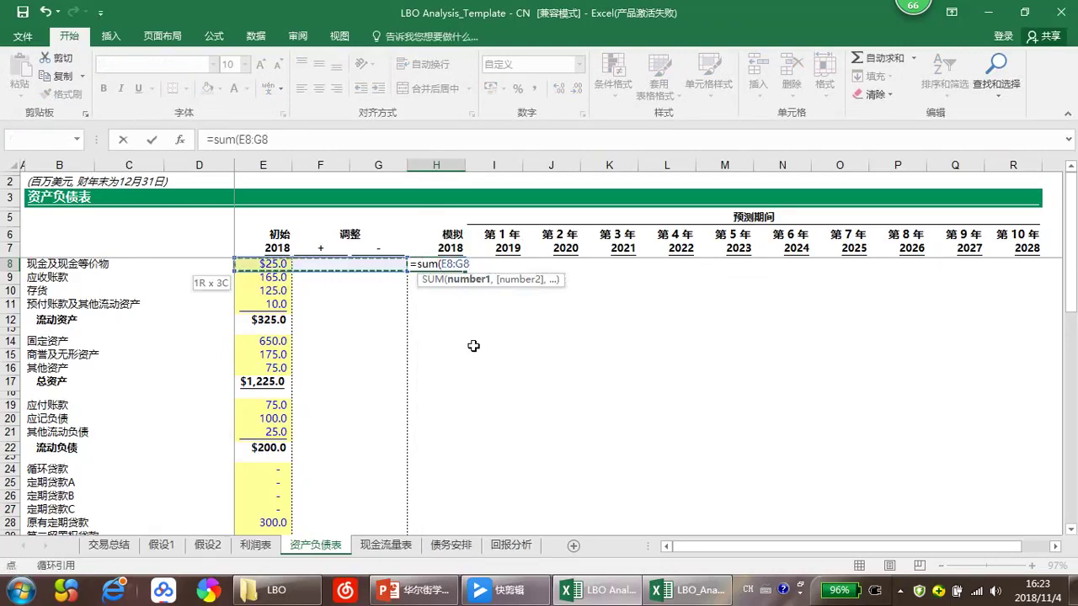
key(Return)
Step: Fill the H8 formula down through H11 for 应收账款, 存货 and 预付账款及其他流动资产
key(Up)
key(shift+Down)
key(shift+Down)
key(shift+Down)
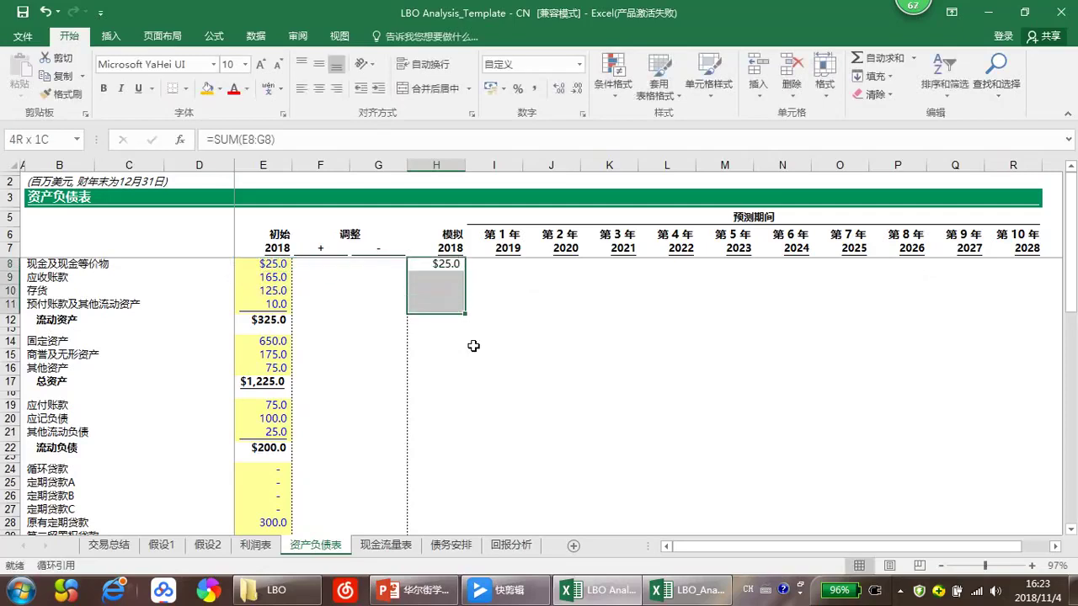
key(ctrl+d)
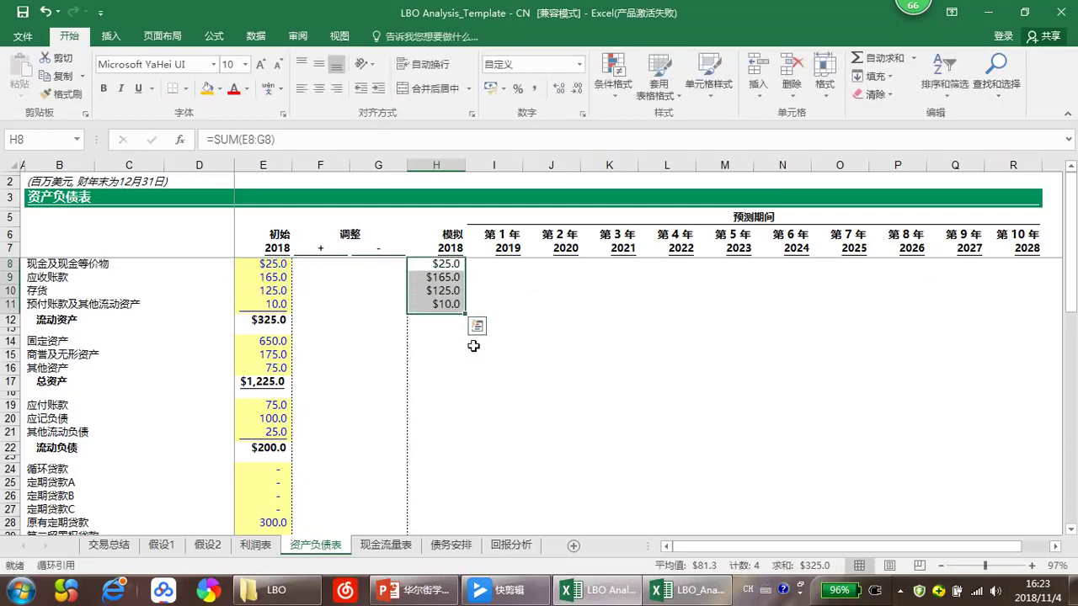
Step: Enter an automatic sum for 模拟 2018 流动资产 in H12
key(Down)
key(Down)
key(Down)
key(Down)
key(Down)
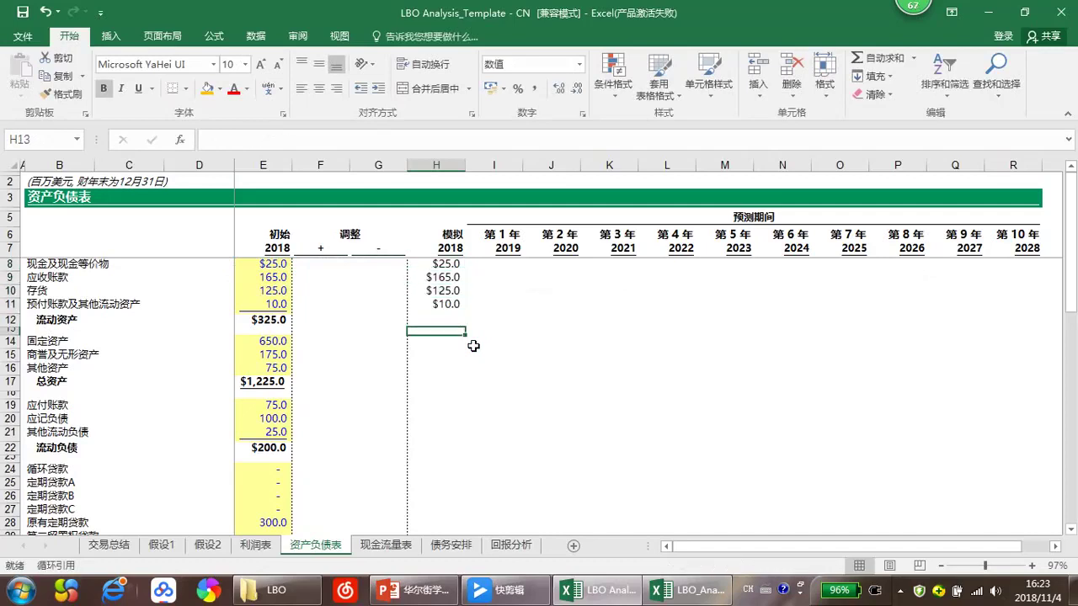
key(Up)
key(Up)
key(Down)
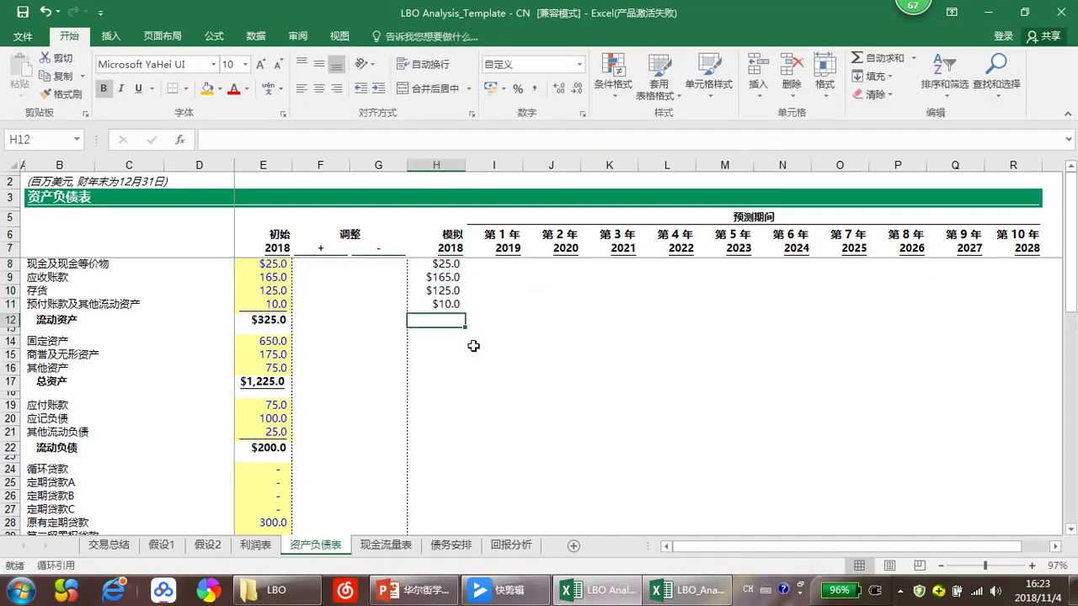
key(alt+equal)
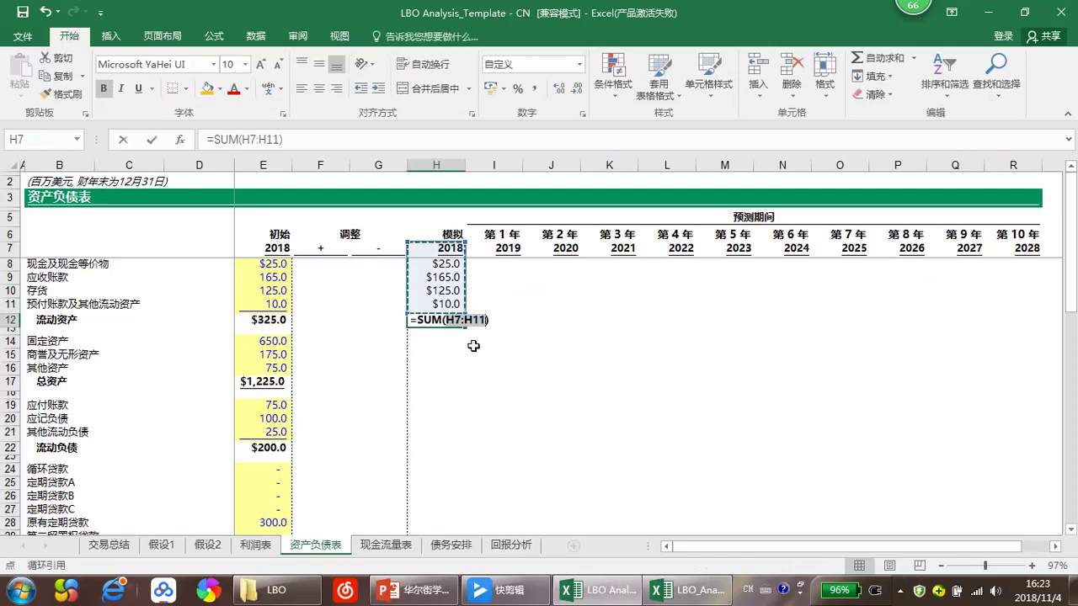
key(Return)
key(Up)
key(alt+equal)
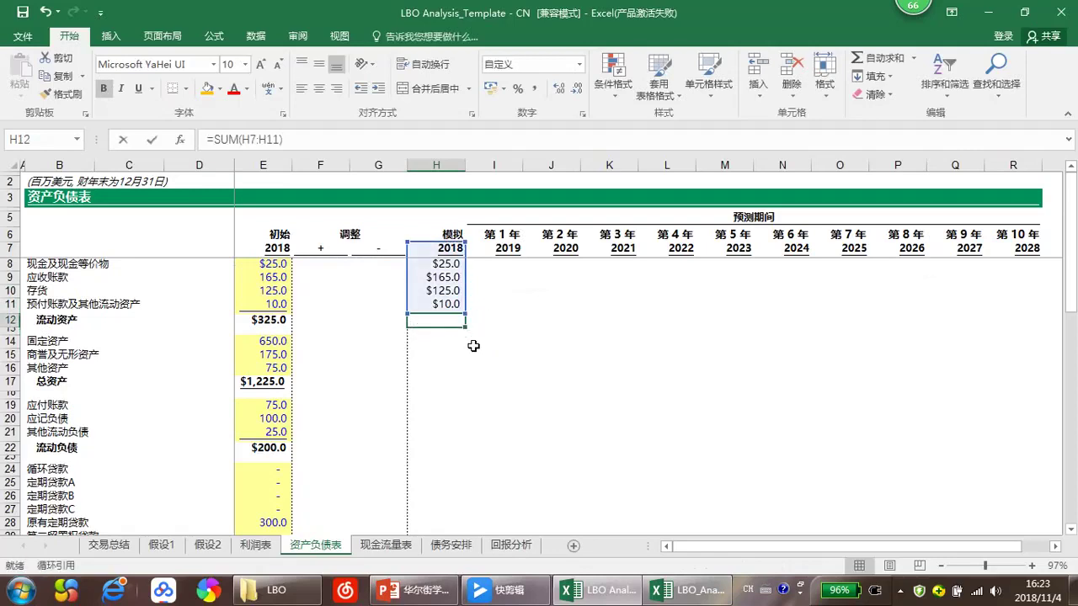
Step: Correct the 流动资产 total in H12 to exclude the year header, using =SUM(H8:H11)
click(263, 140)
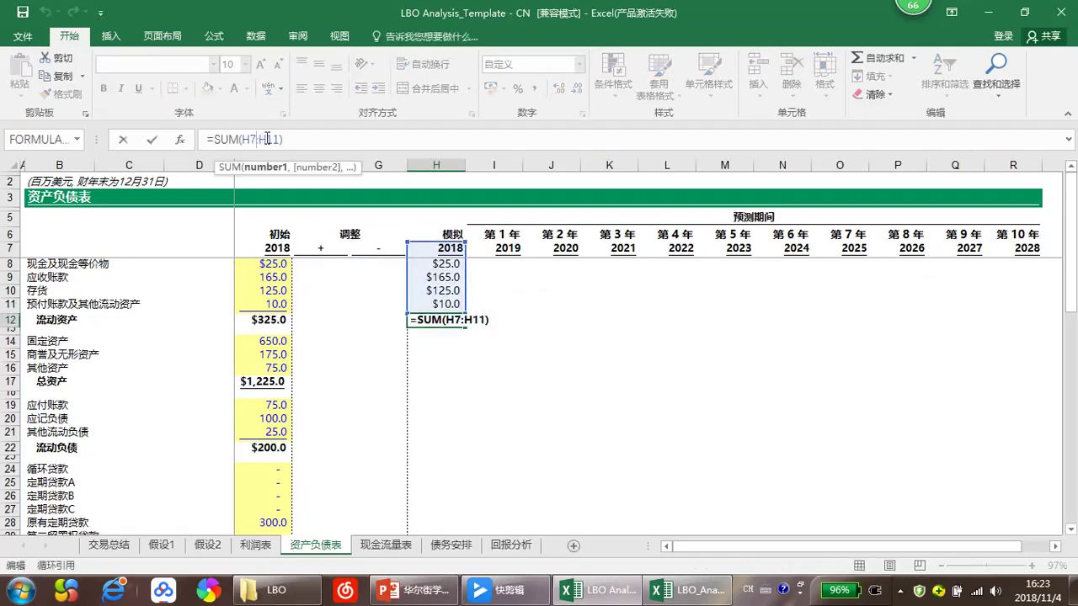
key(BackSpace)
text(8)
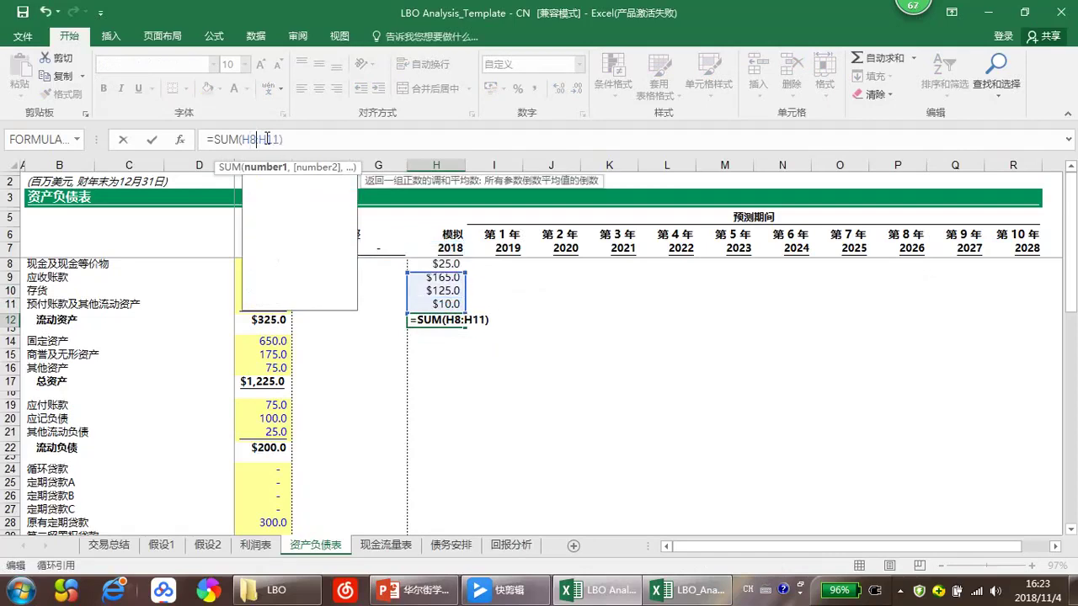
key(Return)
key(Down)
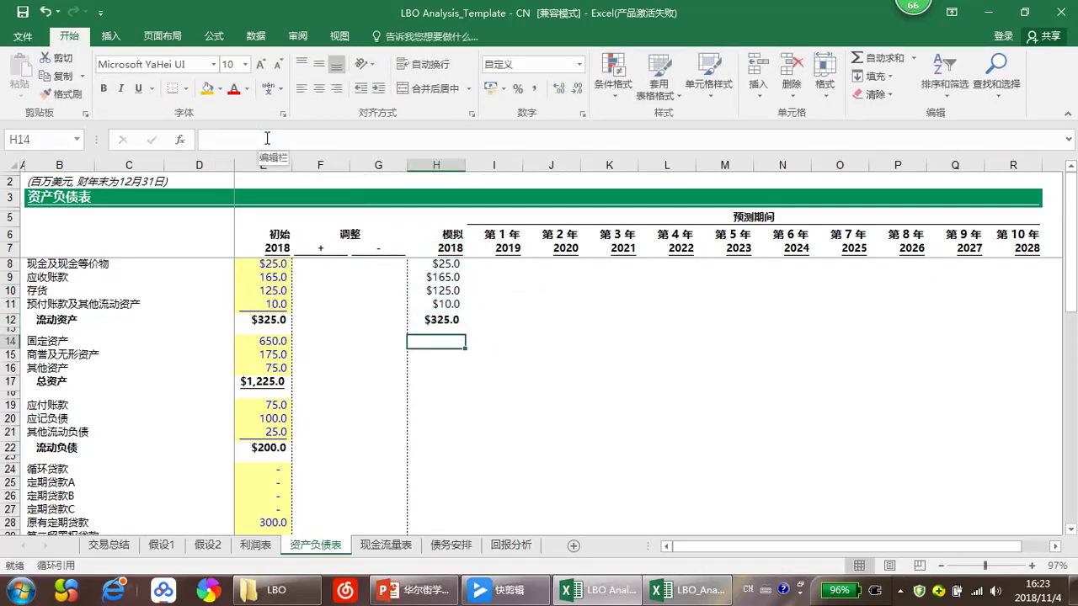
key(Up)
key(Up)
key(Up)
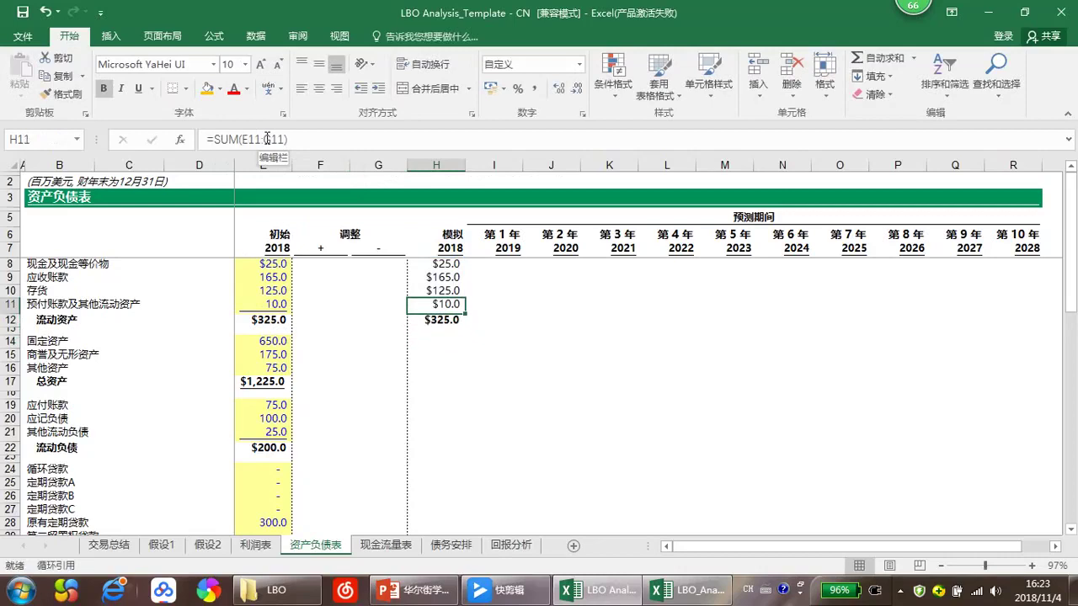
Step: Calculate the 模拟 2018 固定资产 in H14 as the initial balance plus adjustments, using =SUM(E14:G14)
click(445, 343)
text(=sum()
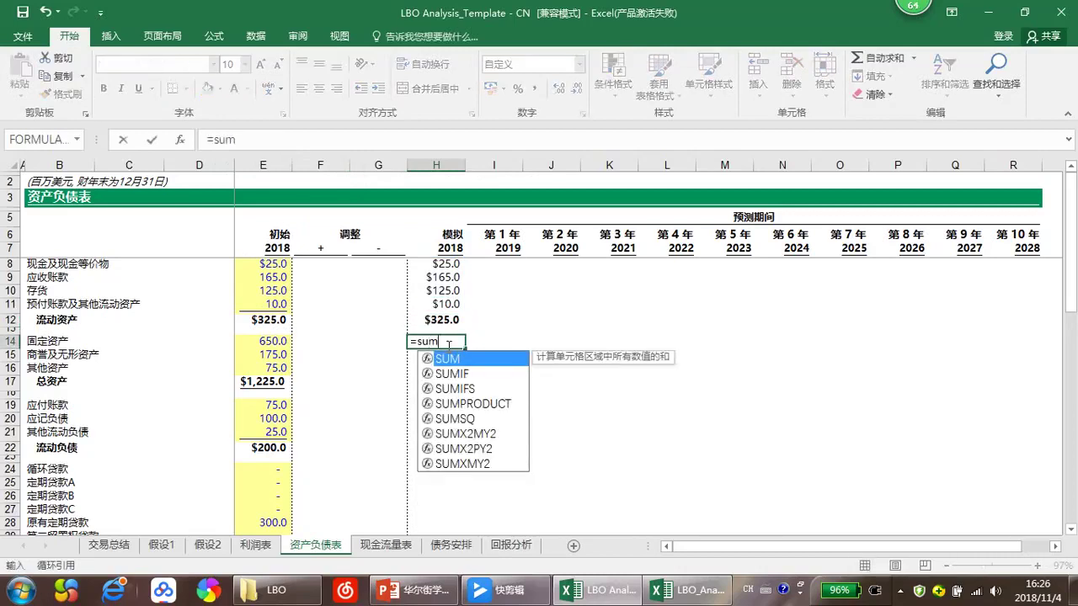
key(Left)
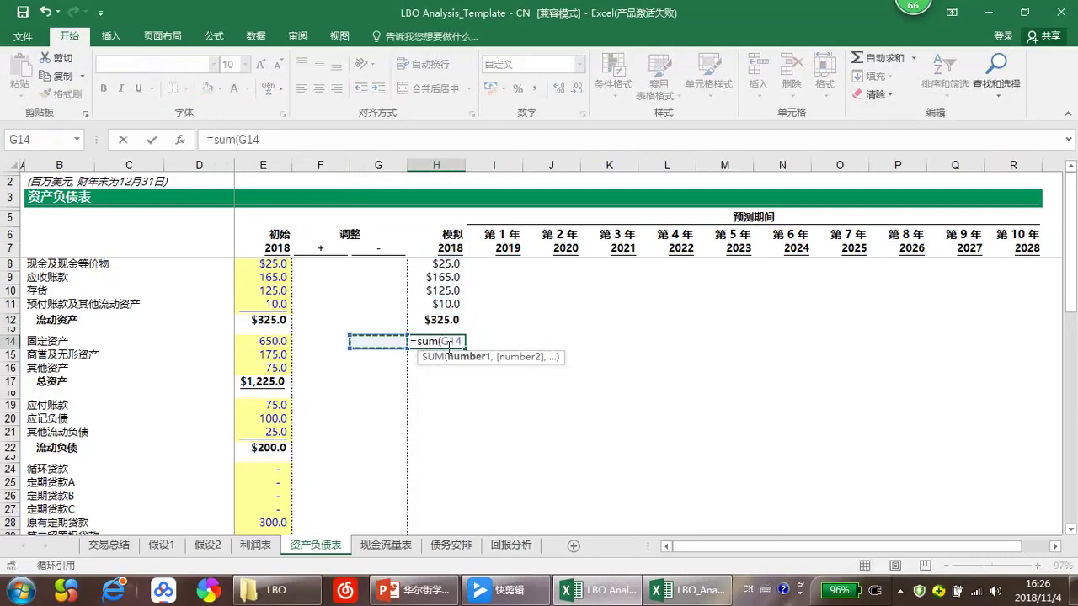
key(shift+Left)
key(shift+Left)
text())
key(Return)
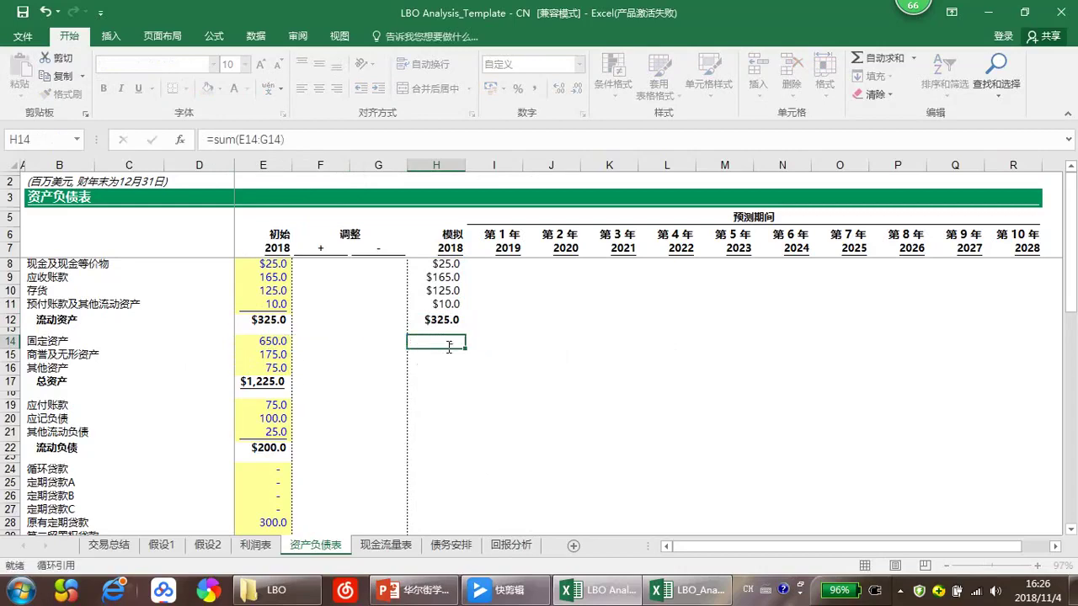
Step: Fill the H14 formula down through H16 for 商誉及无形资产 and 其他资产
click(447, 341)
key(shift+Down)
key(shift+Down)
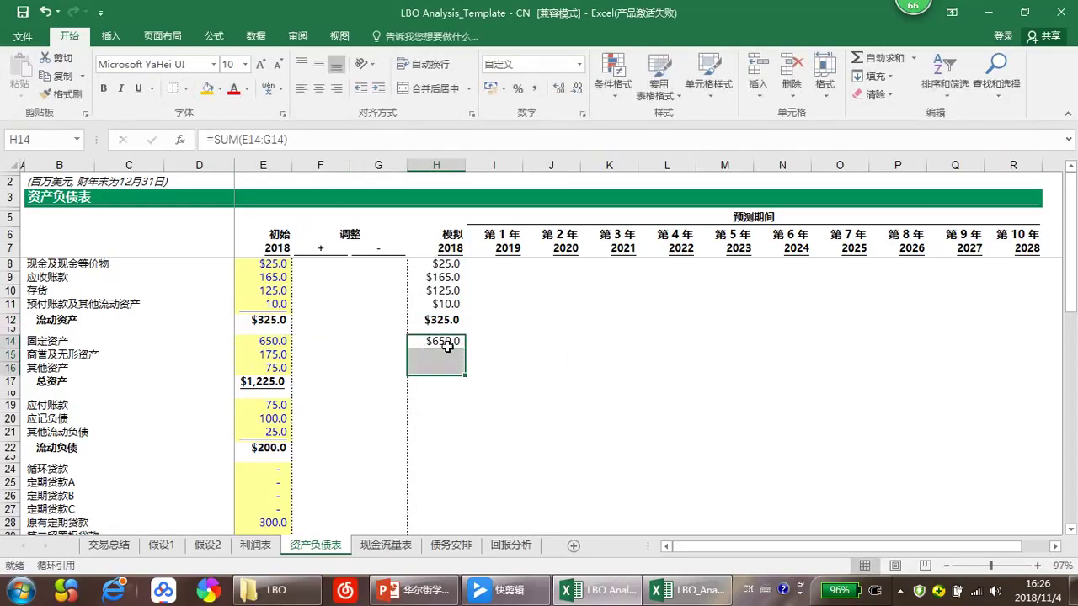
key(ctrl+d)
Step: Enter the 模拟 2018 总资产 formula in H17 as an automatic sum, =SUM(H14:H16)
key(Down)
key(Down)
key(Down)
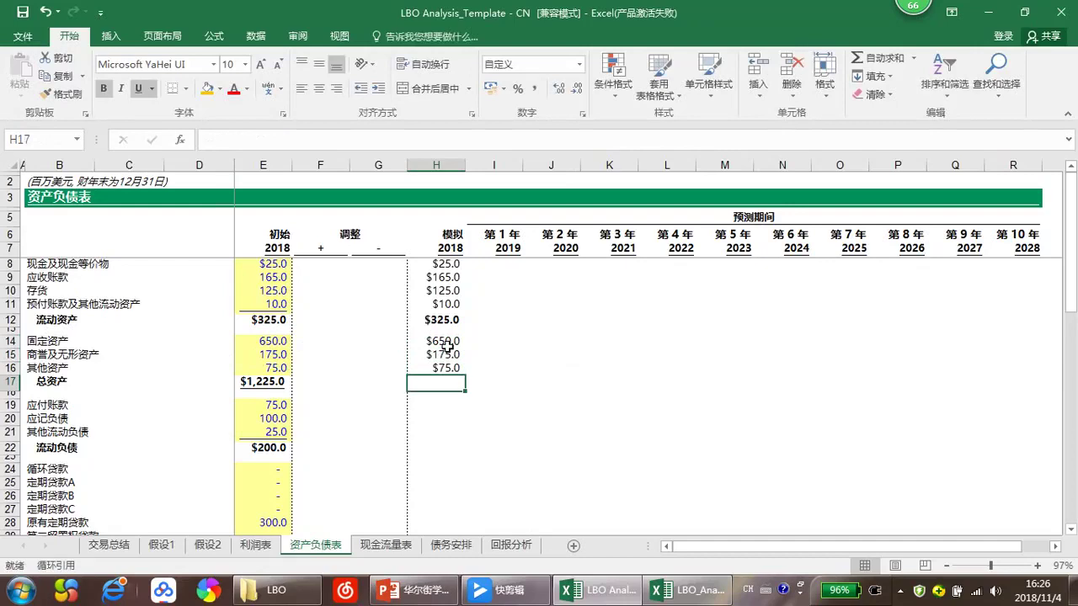
key(alt+equal)
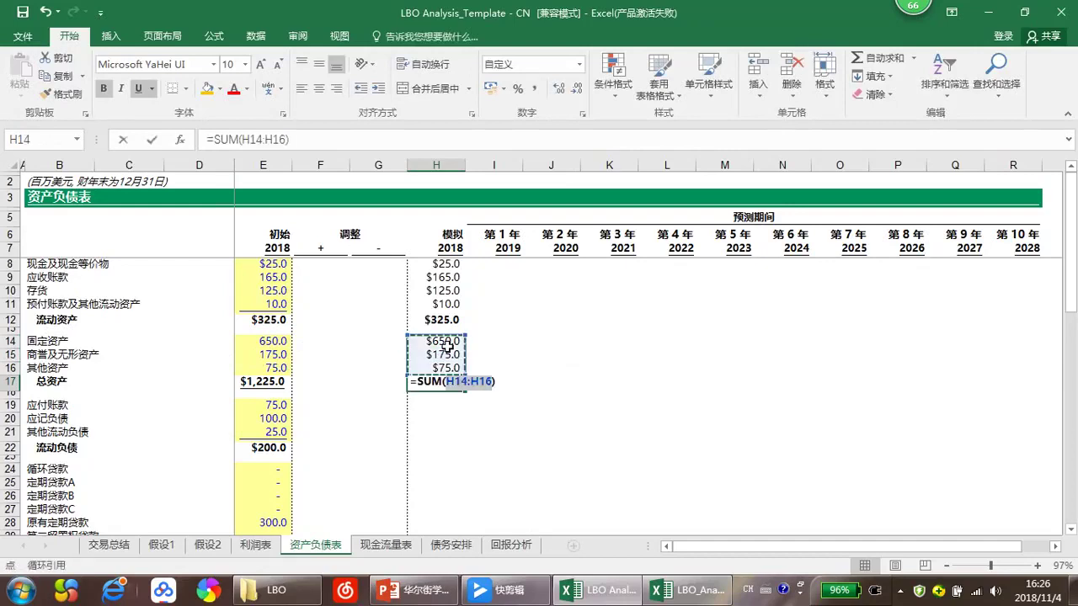
key(Return)
Step: Calculate the 模拟 2018 应付账款 in H19 as the initial balance plus adjustments, using =SUM(E19:G19)
text(=sum()
key(BackSpace)
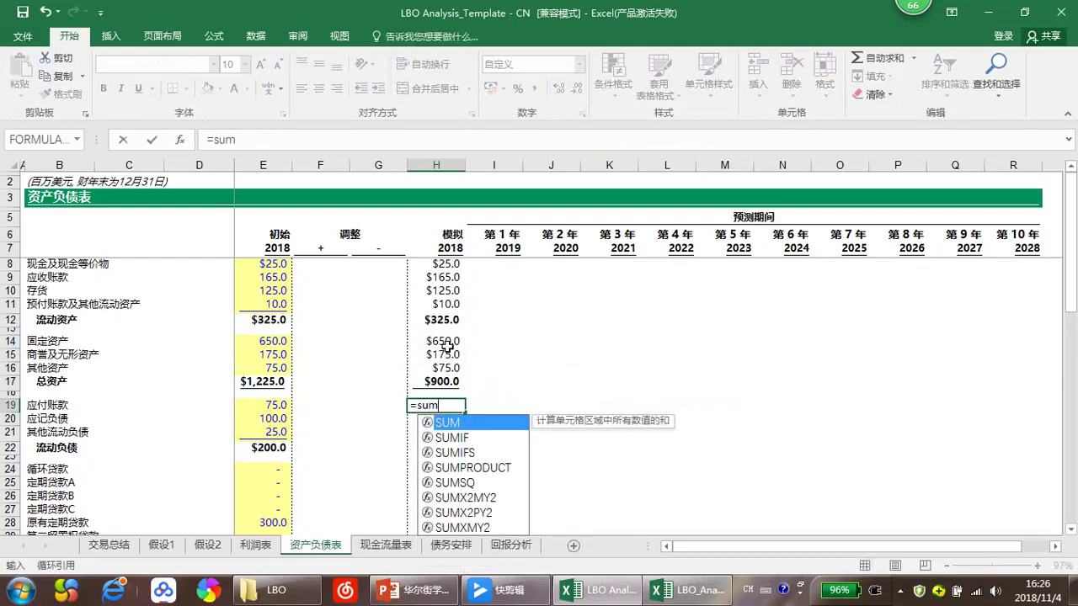
text(()
key(Left)
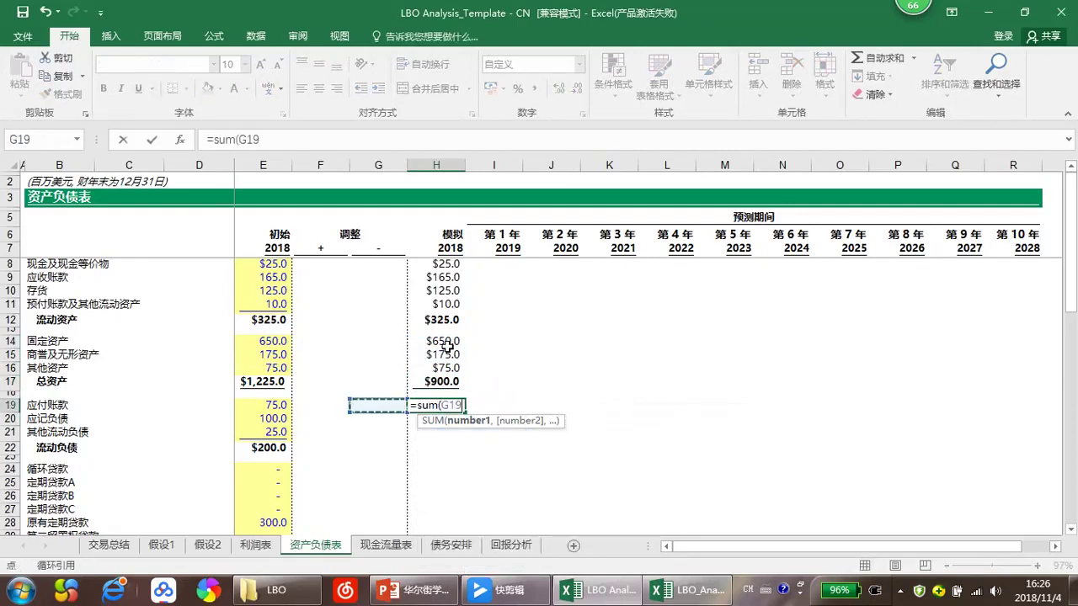
key(shift+Left)
key(shift+Left)
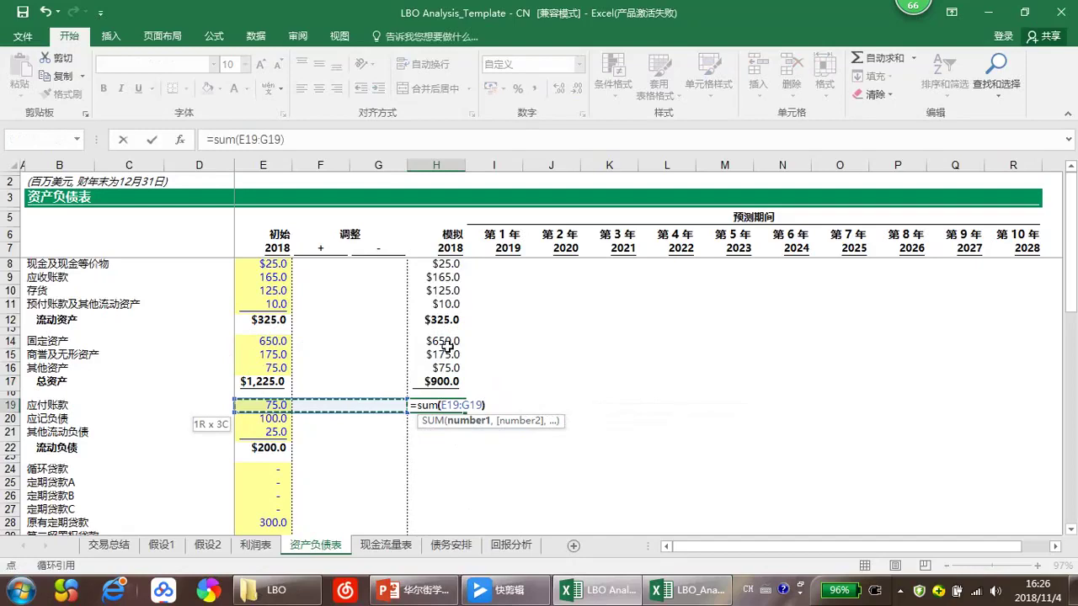
text())
key(Return)
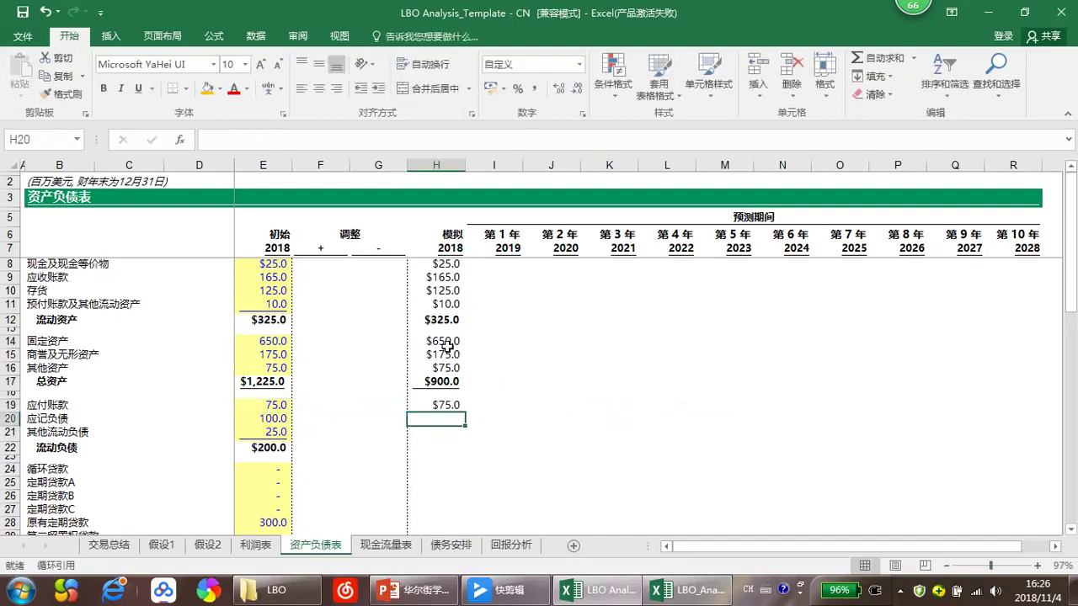
Step: Fill the H19 formula down through H21 for 应记负债 and 其他流动负债
key(Up)
key(shift+Down)
key(shift+Down)
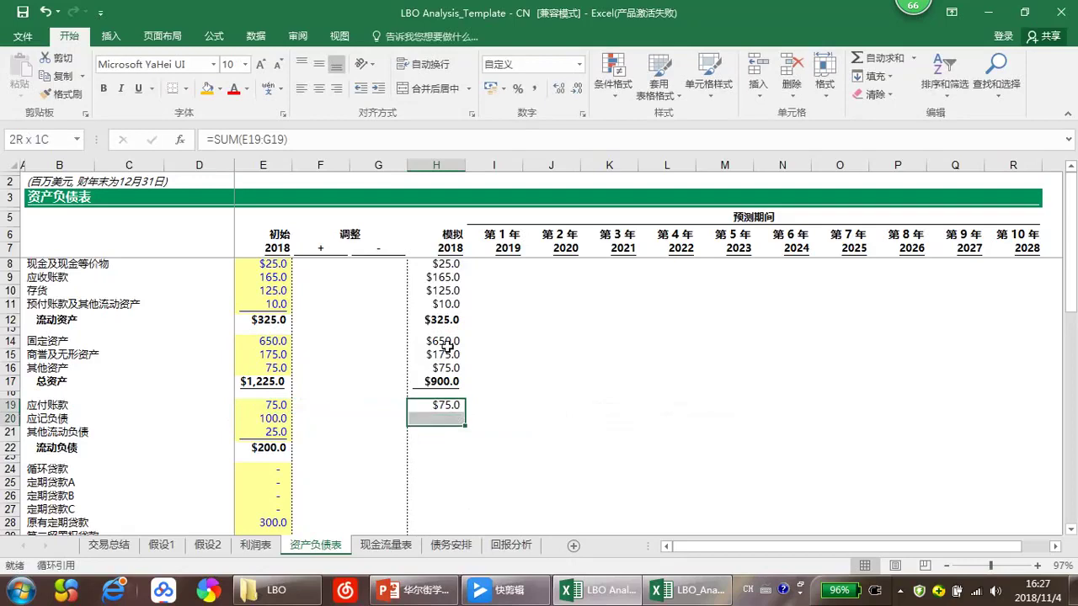
key(ctrl+d)
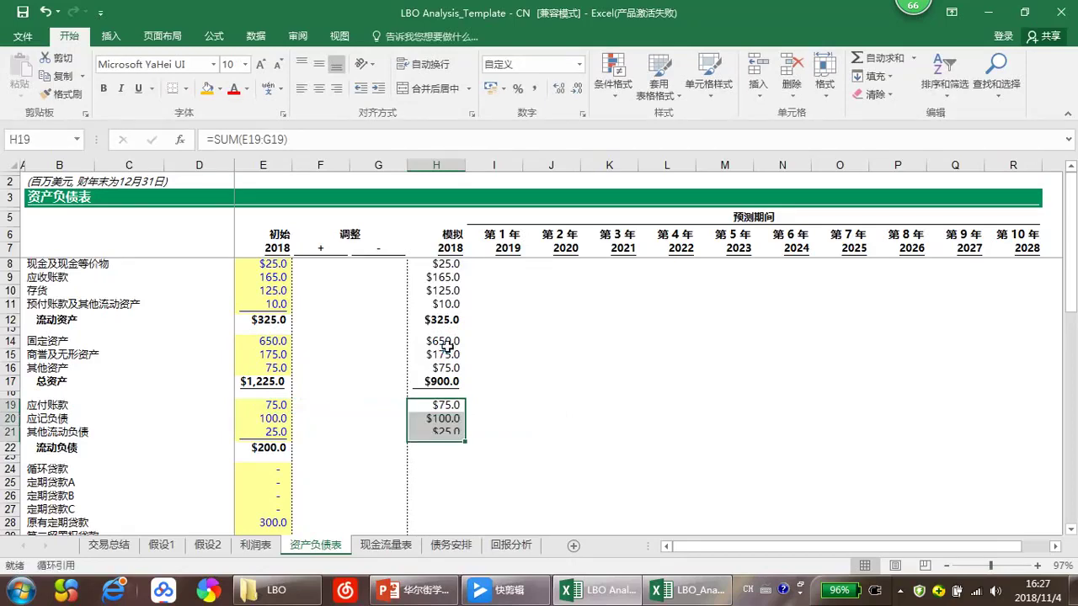
Step: Enter the 模拟 2018 流动负债 total in H22 as an automatic sum, =SUM(H19:H21)
key(Down)
key(Down)
key(Down)
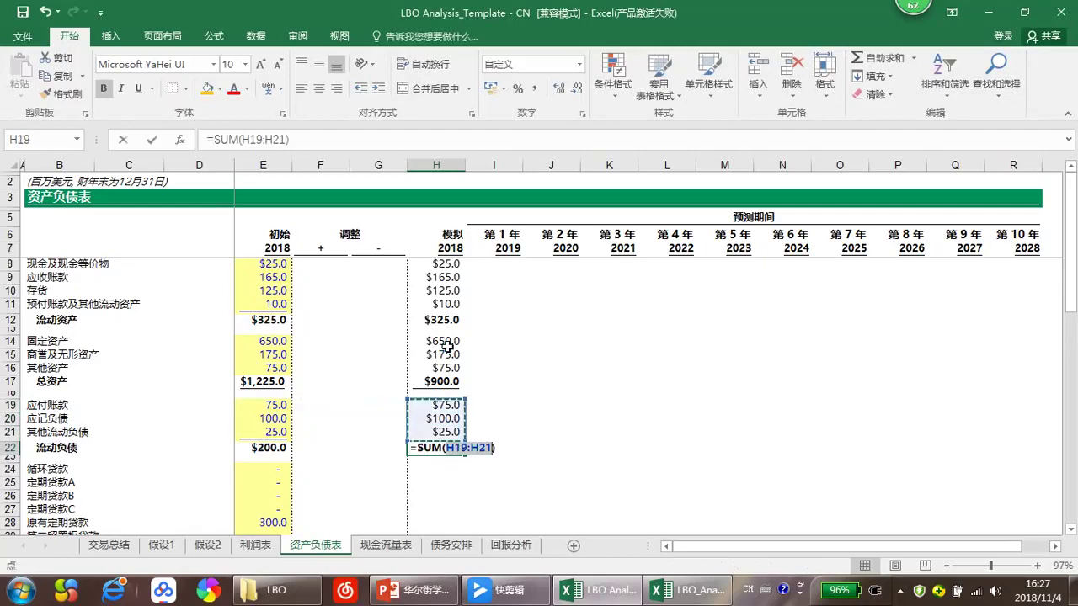
key(alt+equal)
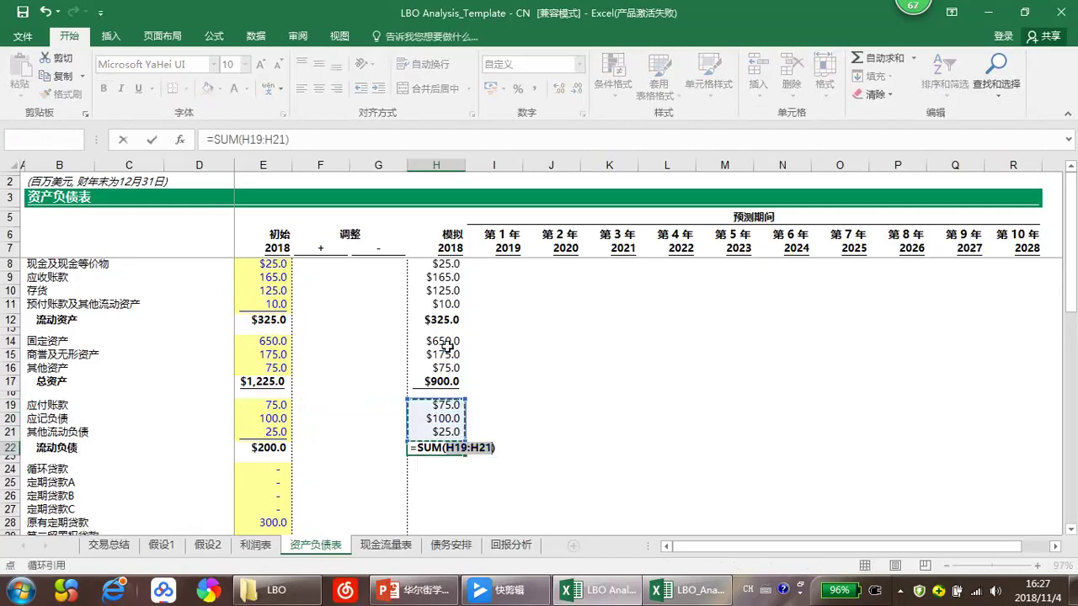
key(Return)
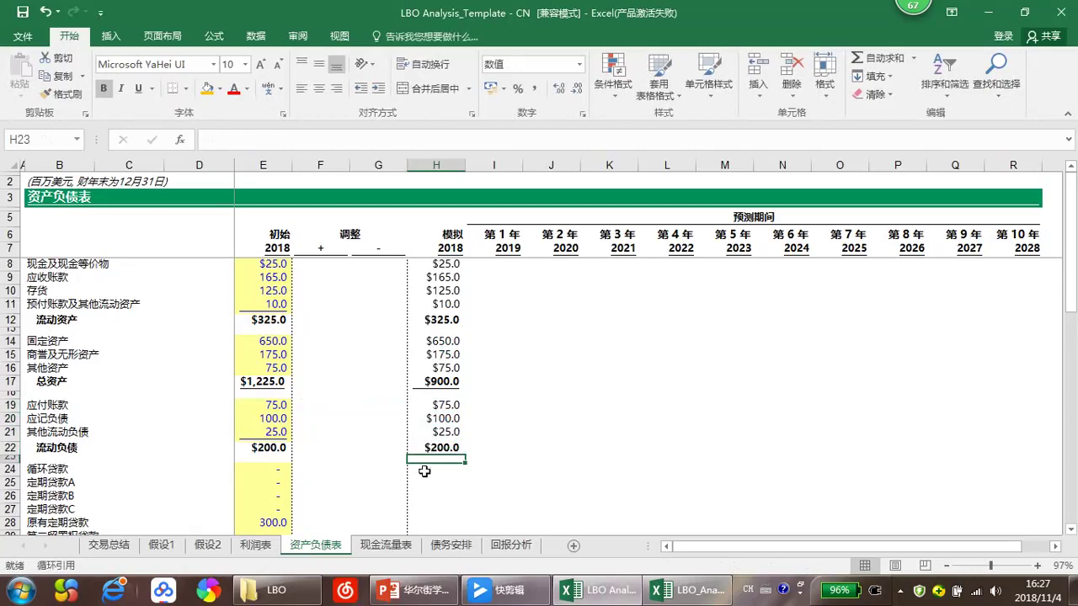
Step: Examine how the 流动资产 and 流动负债 totals in H12 and H22 relate to their line items and the 初始 and 调整 columns
click(446, 452)
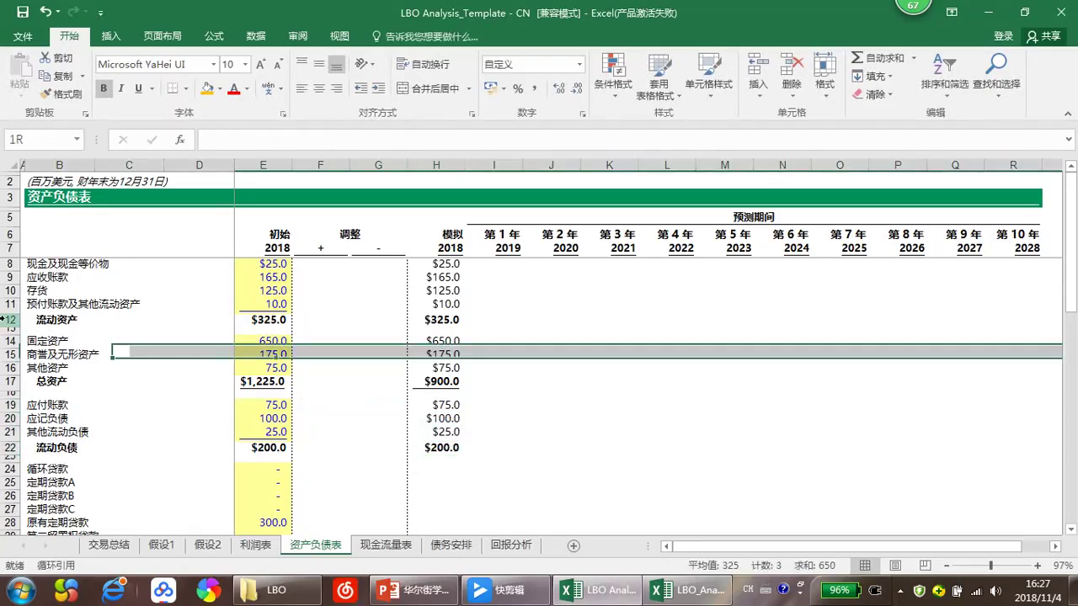
click(436, 319)
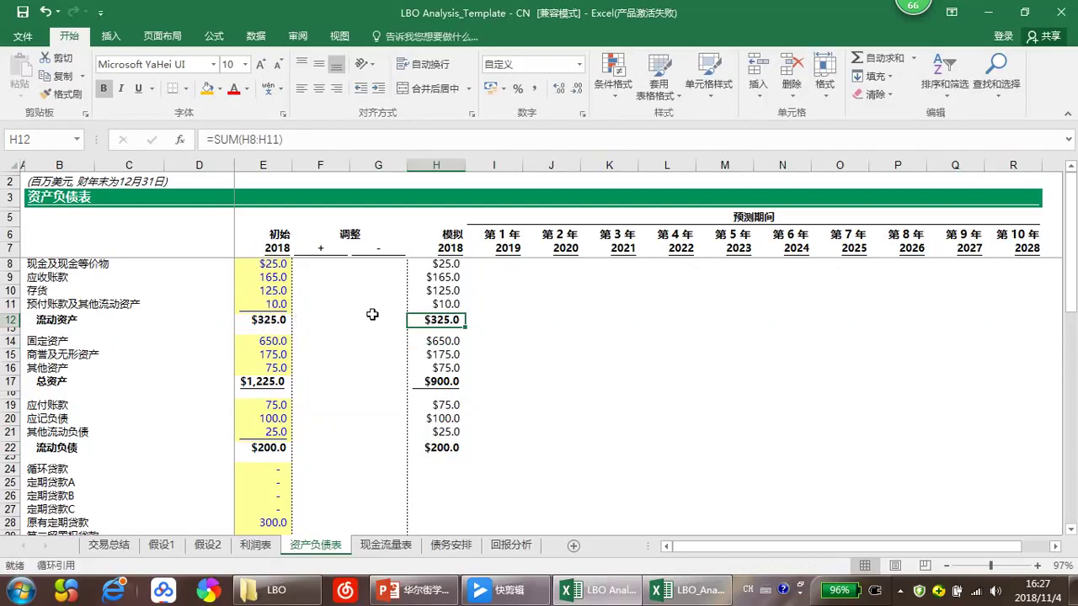
click(343, 278)
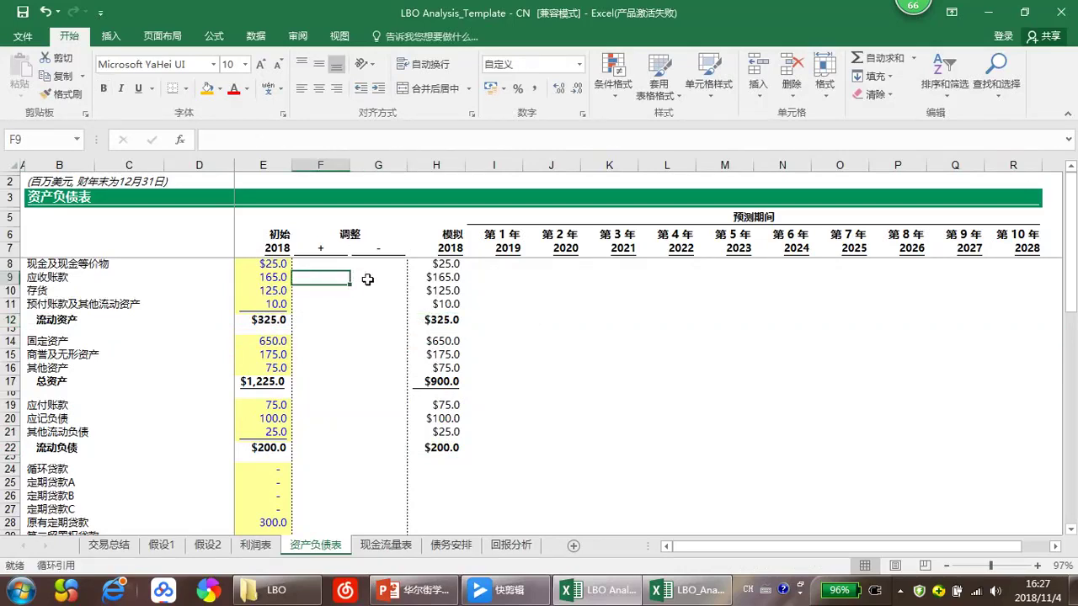
click(324, 303)
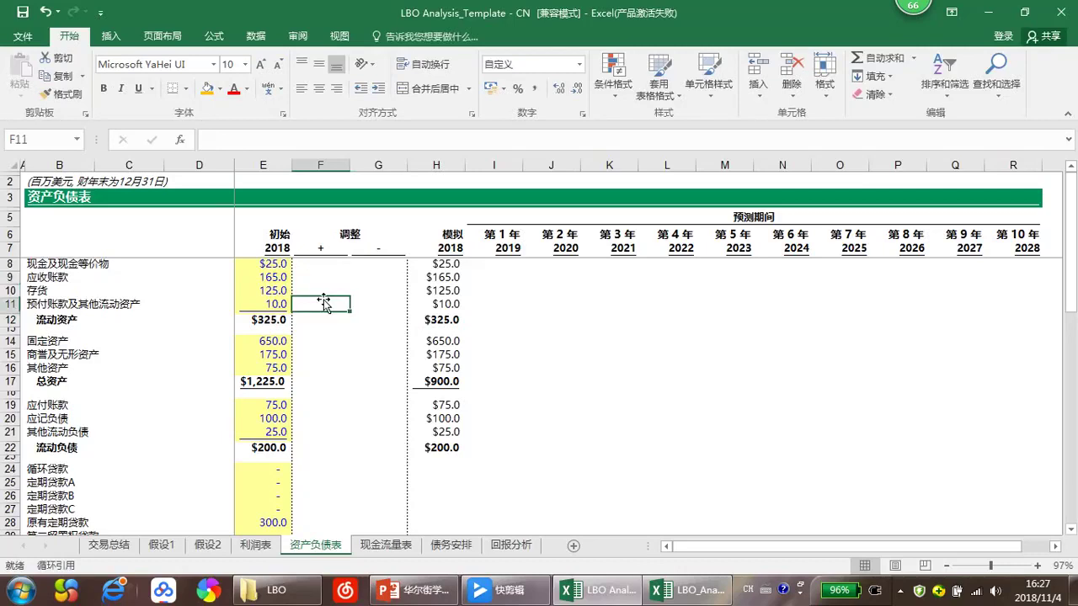
drag(36, 264, 131, 304)
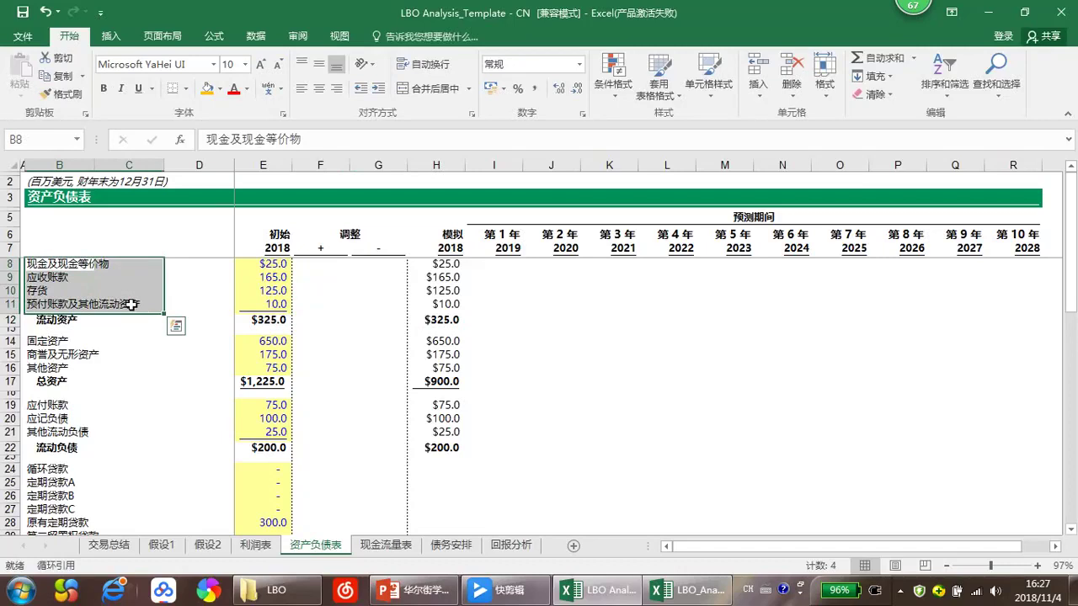
click(335, 289)
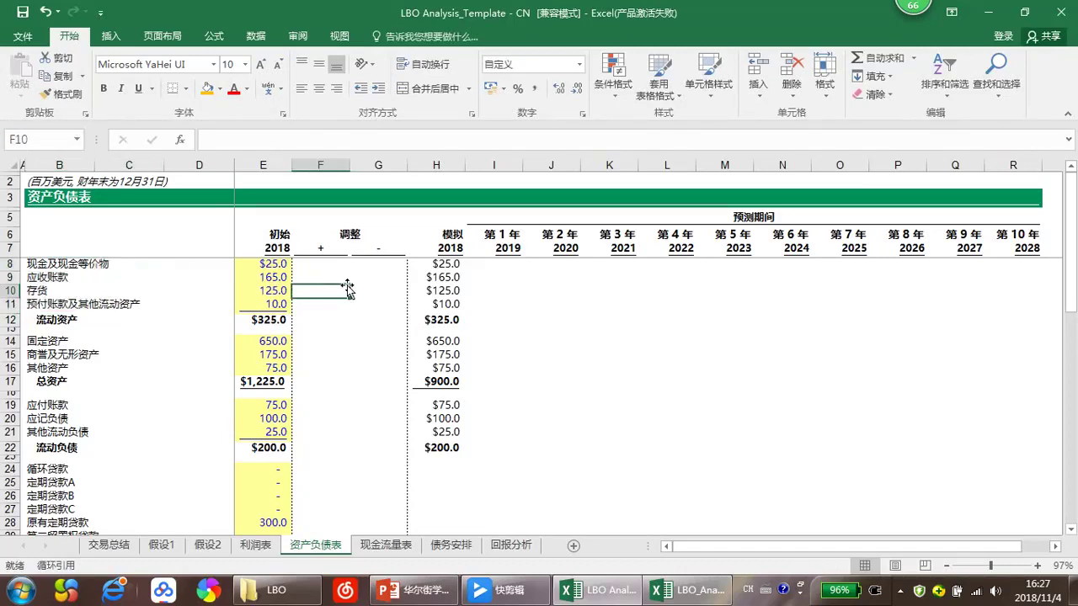
click(370, 317)
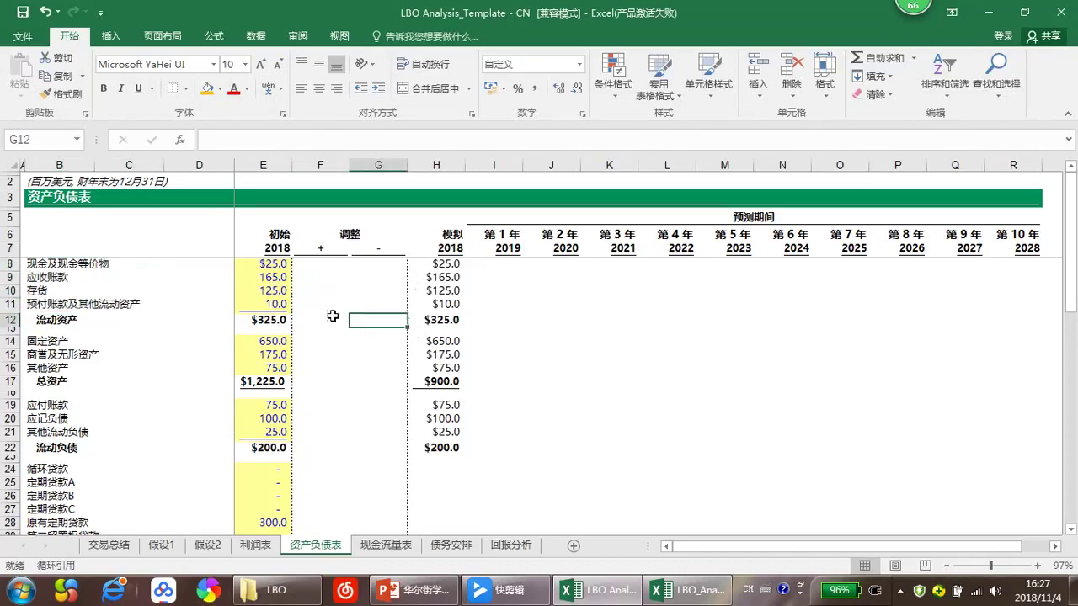
click(108, 318)
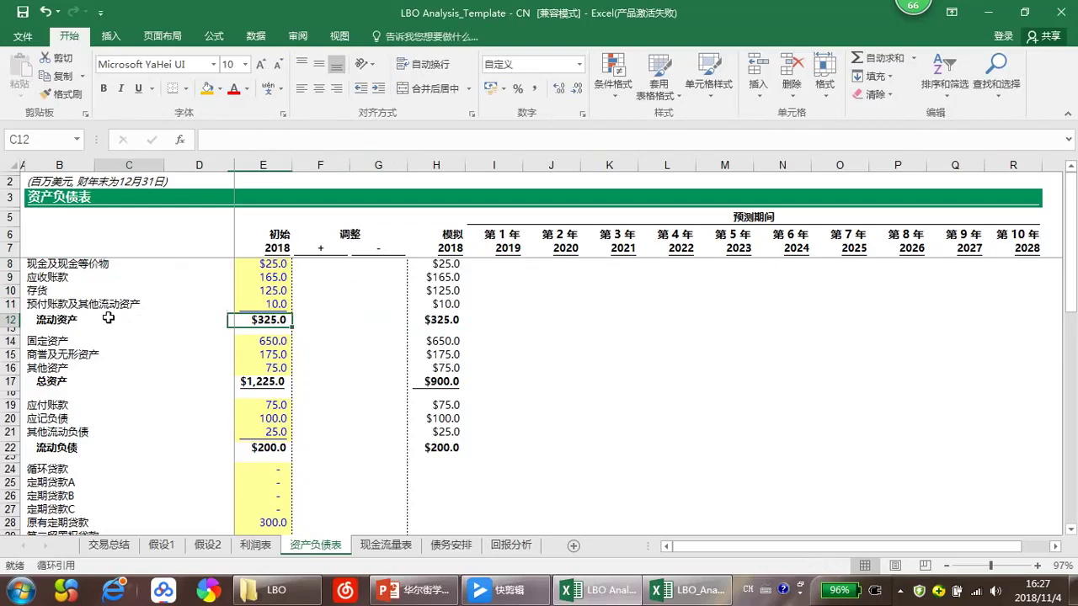
click(10, 320)
click(324, 321)
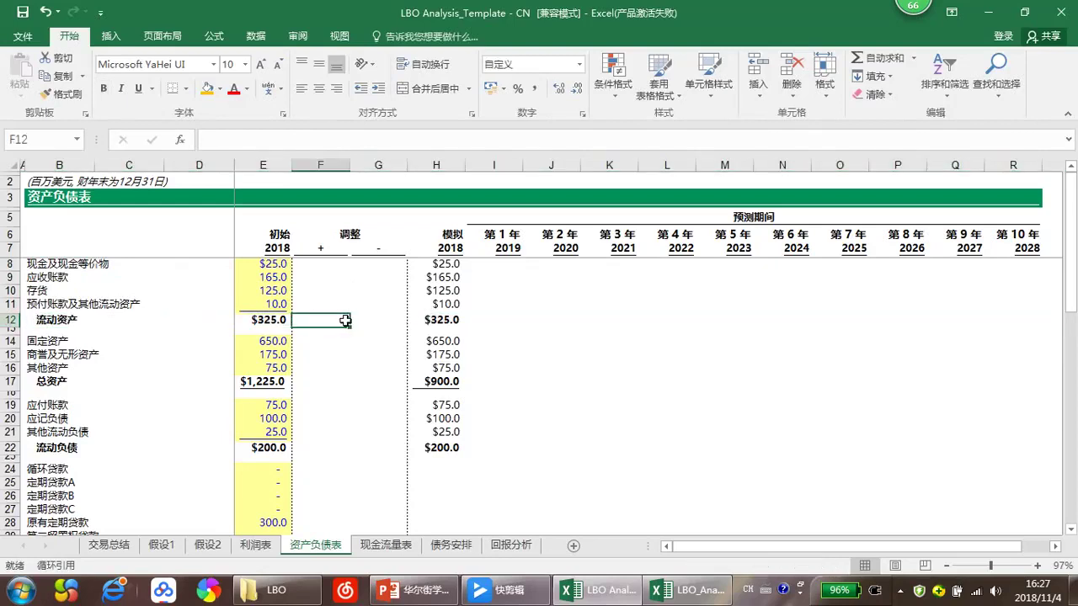
click(430, 321)
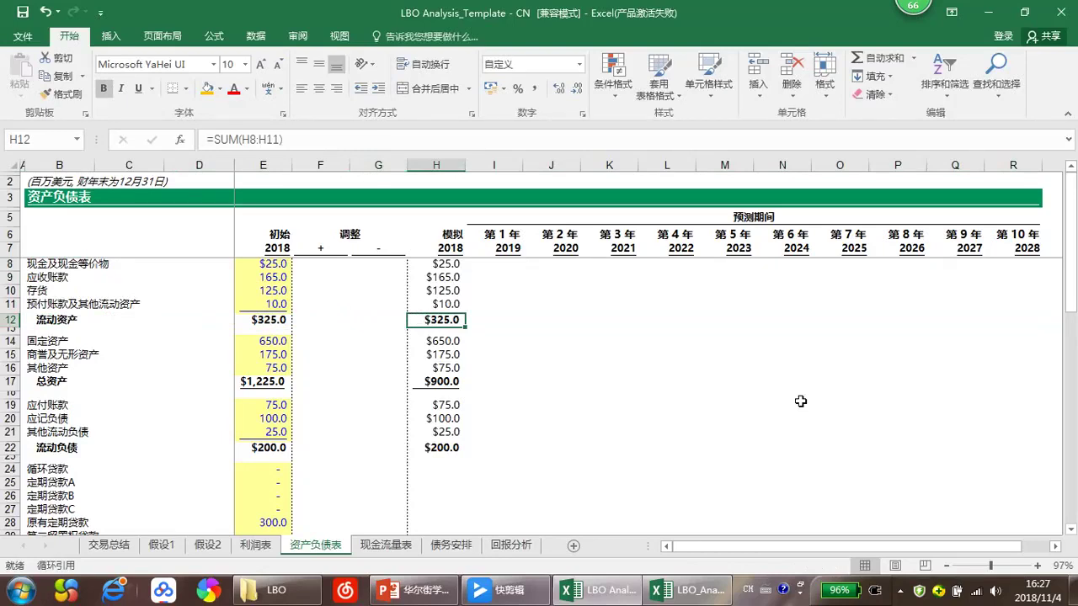
click(443, 447)
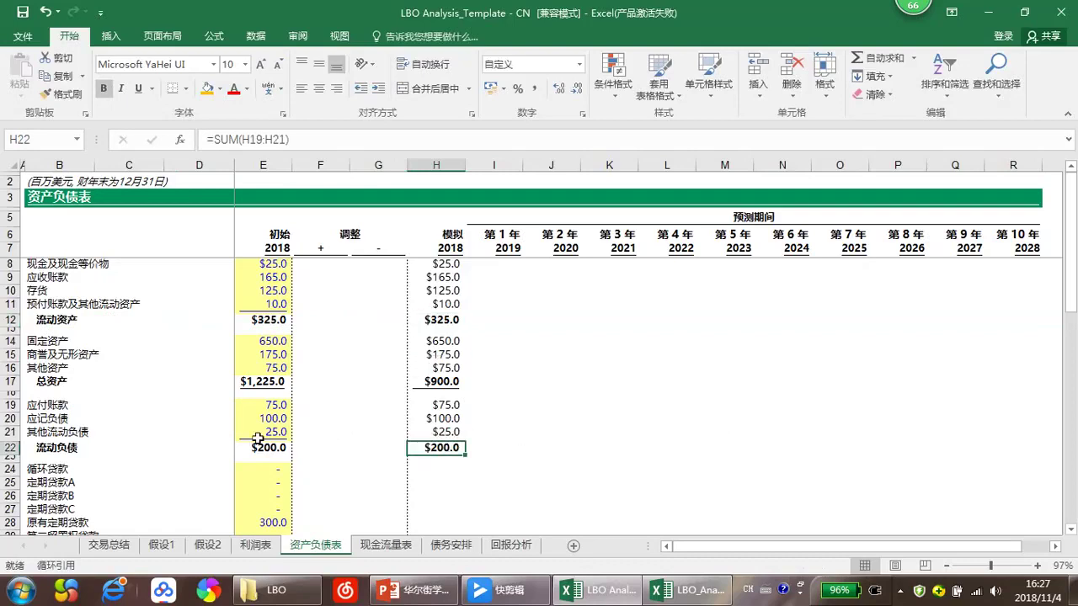
drag(284, 162, 378, 166)
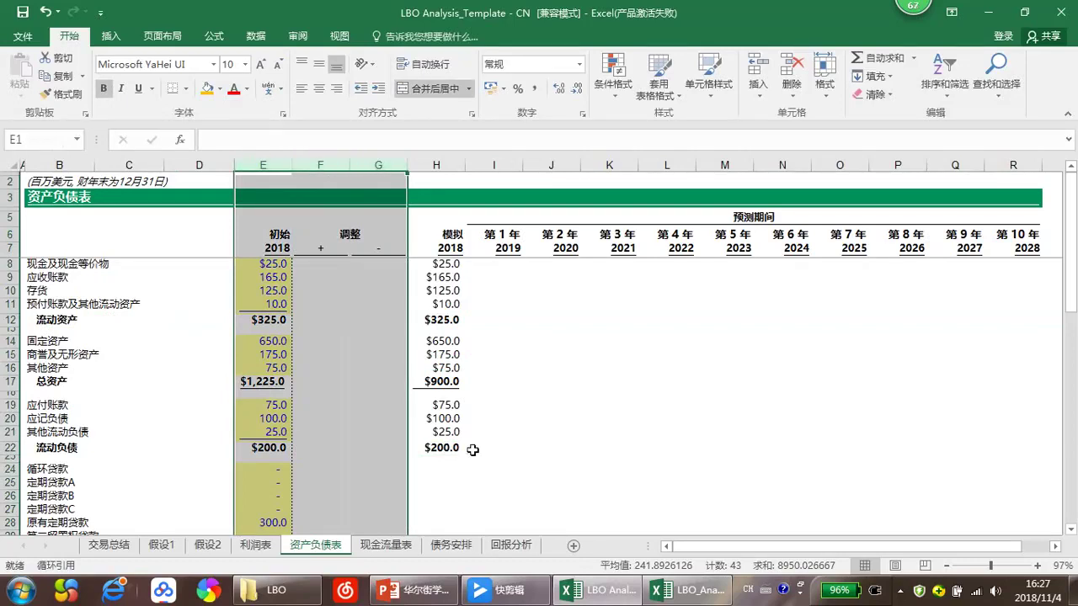
click(443, 448)
scroll(451, 460, down, 1)
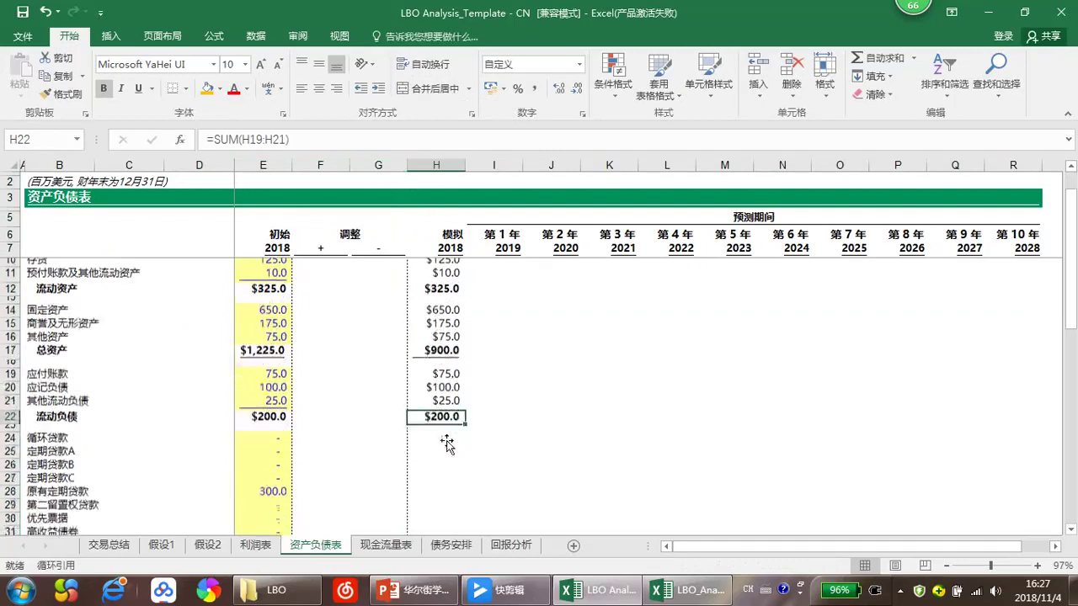
scroll(448, 446, up, 1)
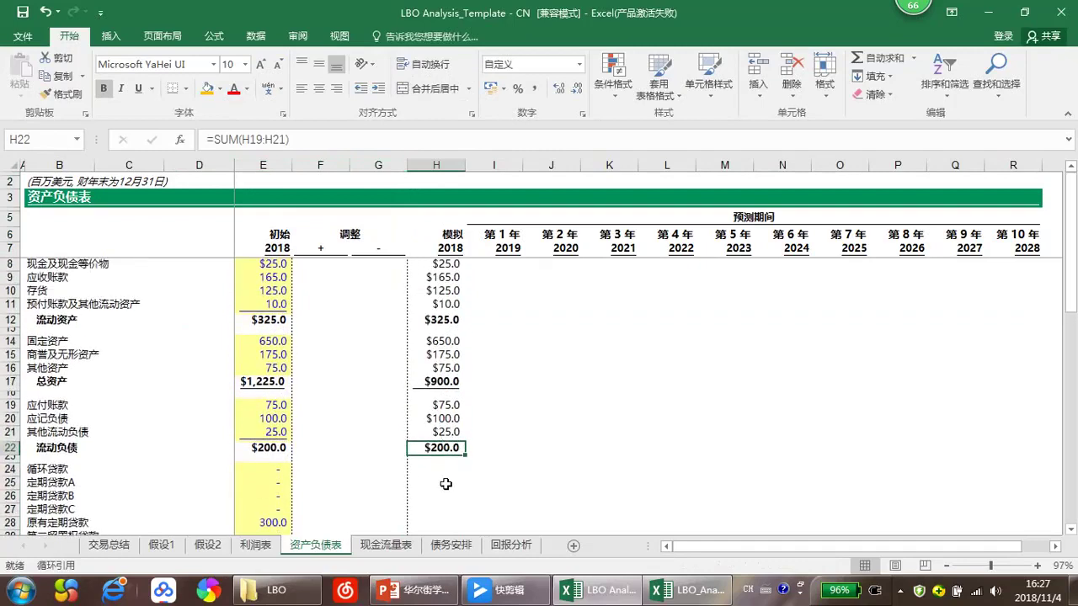
click(451, 459)
click(443, 405)
click(452, 472)
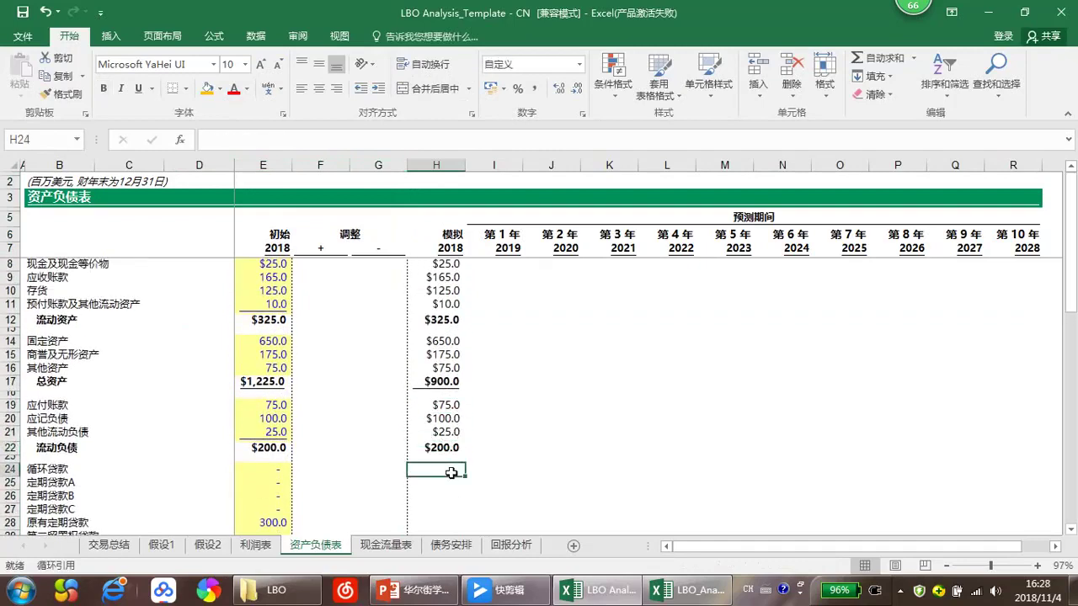
text(=sum)
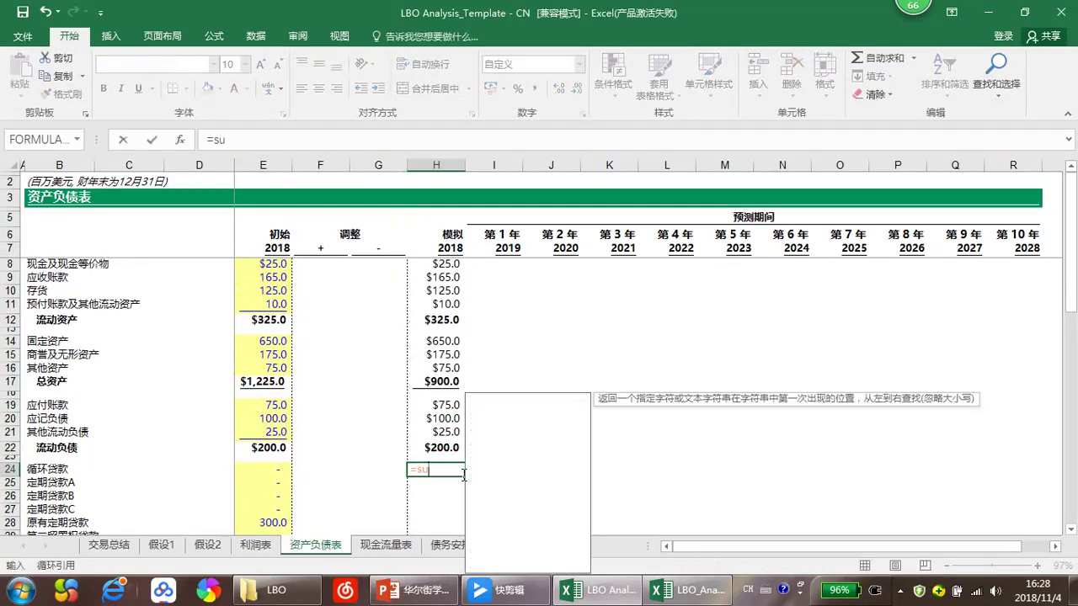
key(BackSpace)
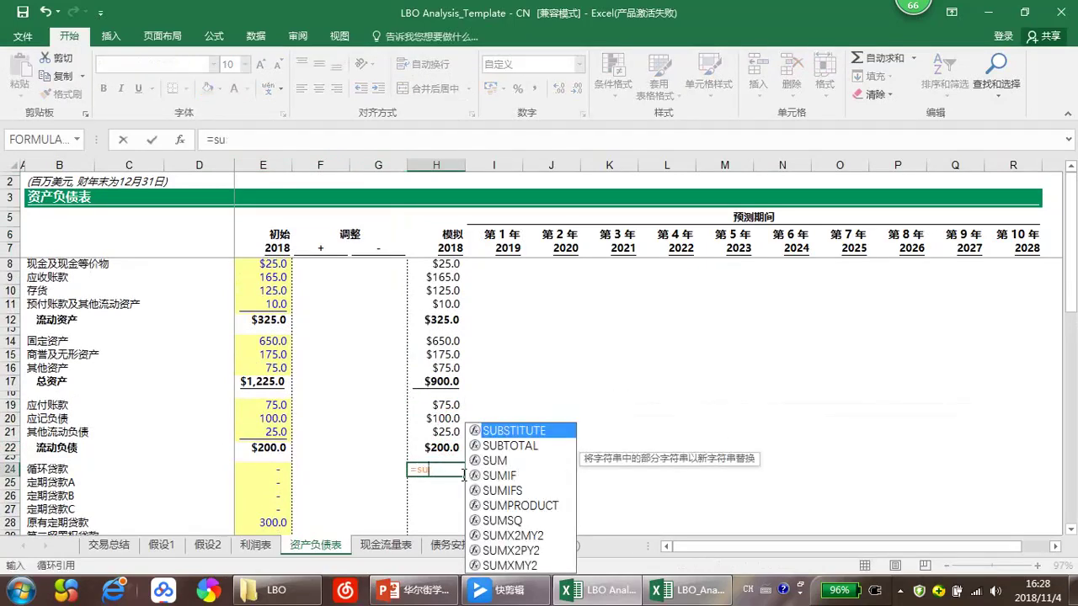
key(BackSpace)
key(BackSpace)
key(BackSpace)
key(Escape)
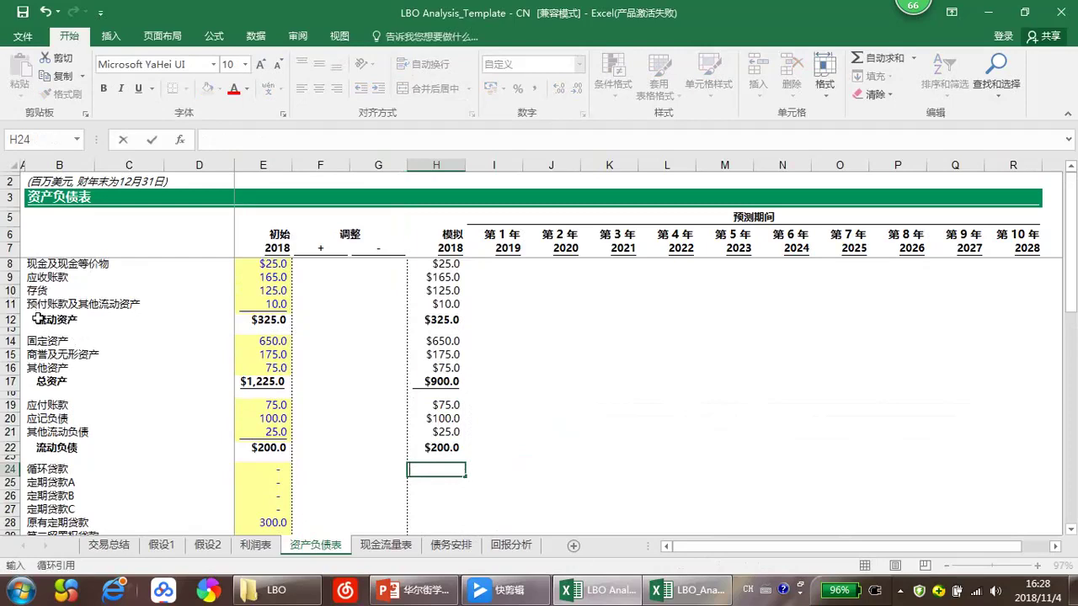
click(322, 162)
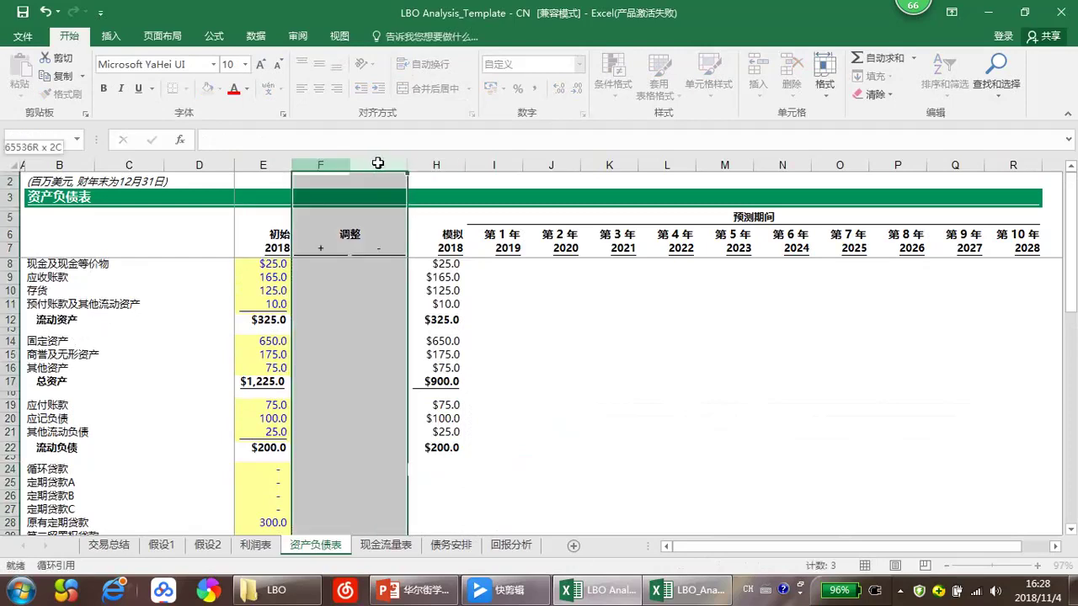
shift+click(386, 161)
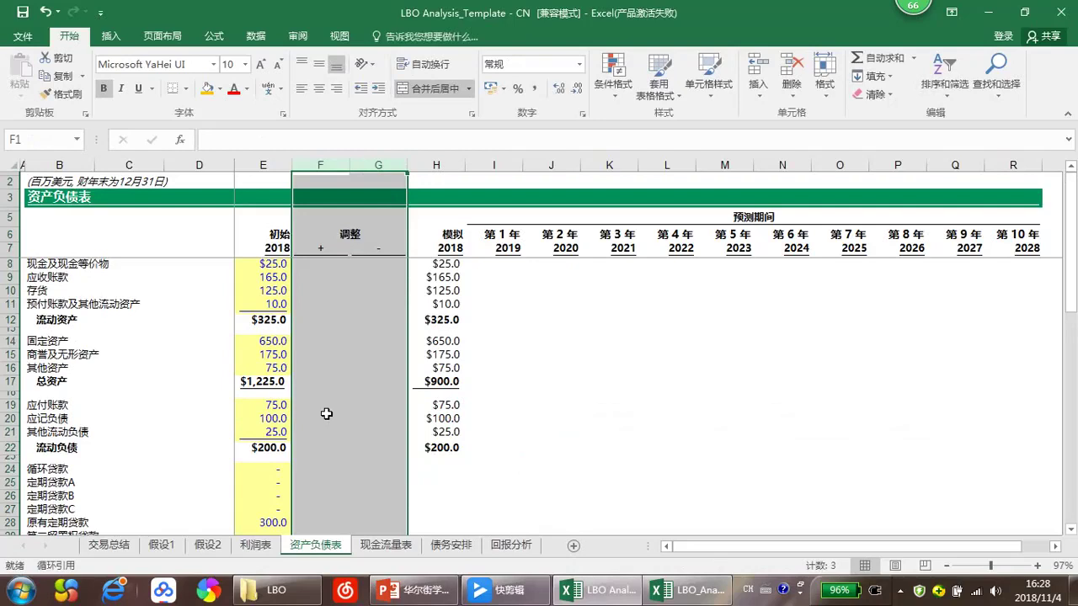
click(311, 319)
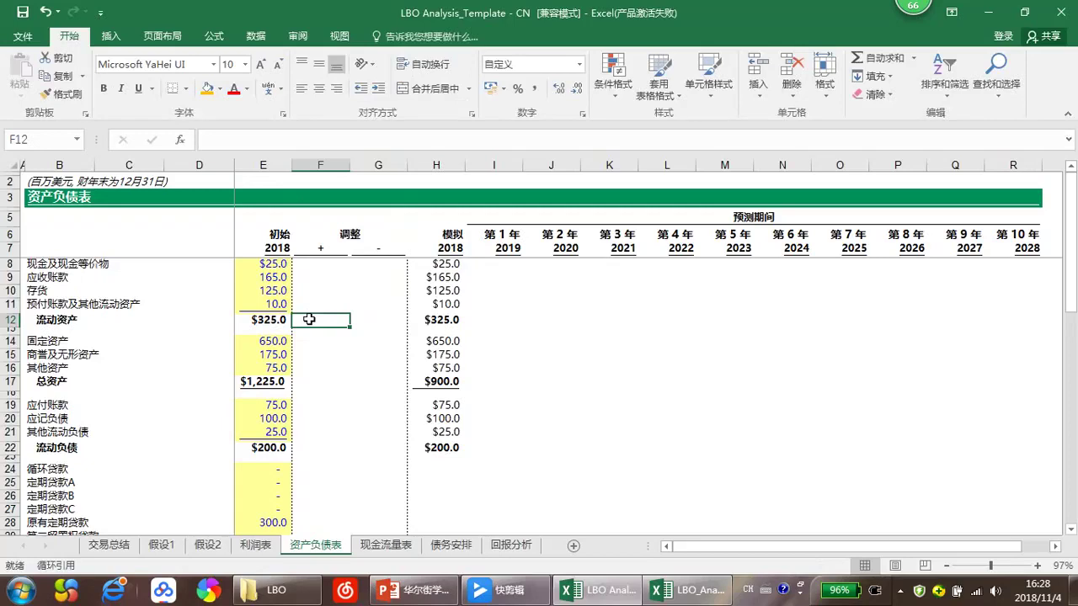
Step: Calculate the 模拟 2018 循环贷款 in H24 as the initial balance plus adjustments, using =SUM(E24:G24)
scroll(373, 377, down, 1)
click(437, 431)
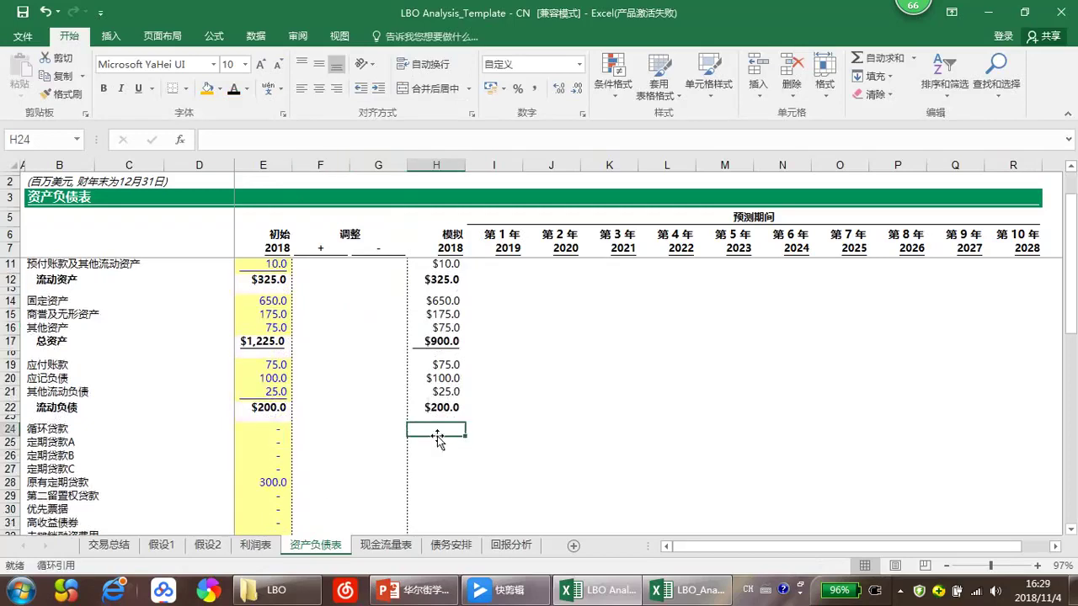
text(=sum()
key(Left)
key(shift+Left)
key(shift+Left)
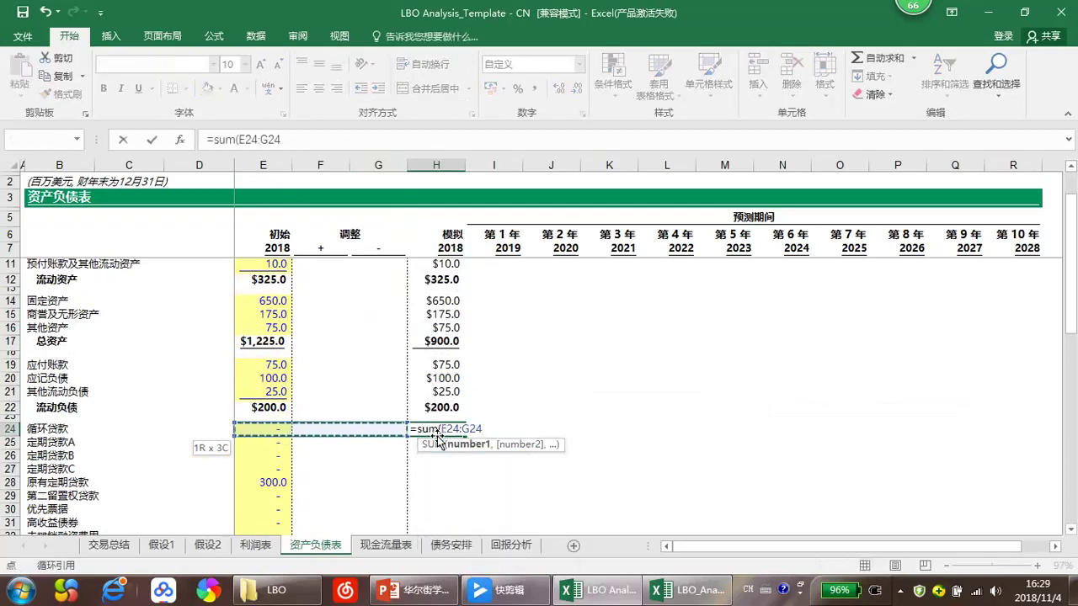
text())
key(Return)
Step: Fill the H24 formula down through H34, covering 定期贷款A to 其他长期负债
key(Up)
key(shift+Down)
key(shift+Down)
key(shift+Down)
key(shift+Down)
key(shift+Down)
key(shift+Down)
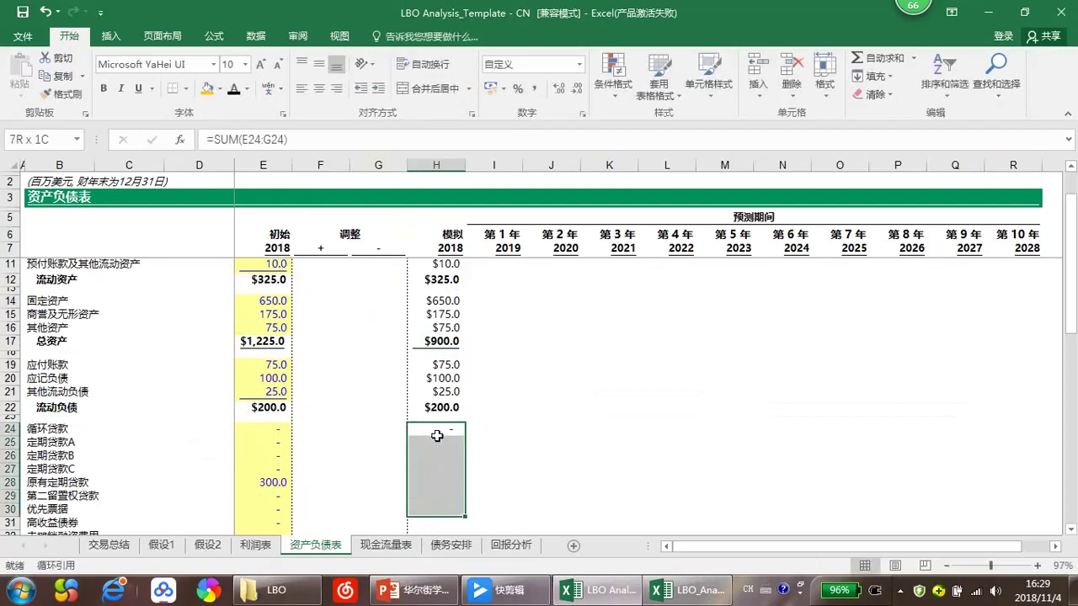
key(shift+Down)
key(shift+Down)
key(shift+Down)
key(shift+Down)
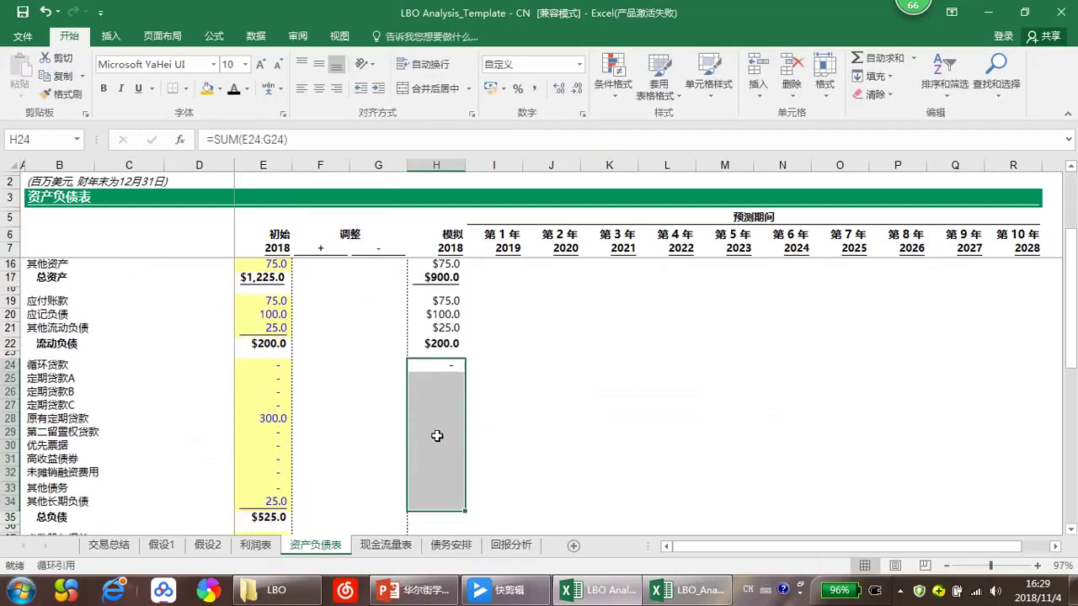
key(ctrl+d)
Step: Enter the 模拟 2018 总负债 total in H35 as an automatic sum, =SUM(H24:H34)
key(Down)
key(Down)
key(Down)
key(Down)
key(Down)
key(Down)
key(Down)
key(Down)
key(Down)
key(Down)
key(Down)
key(Down)
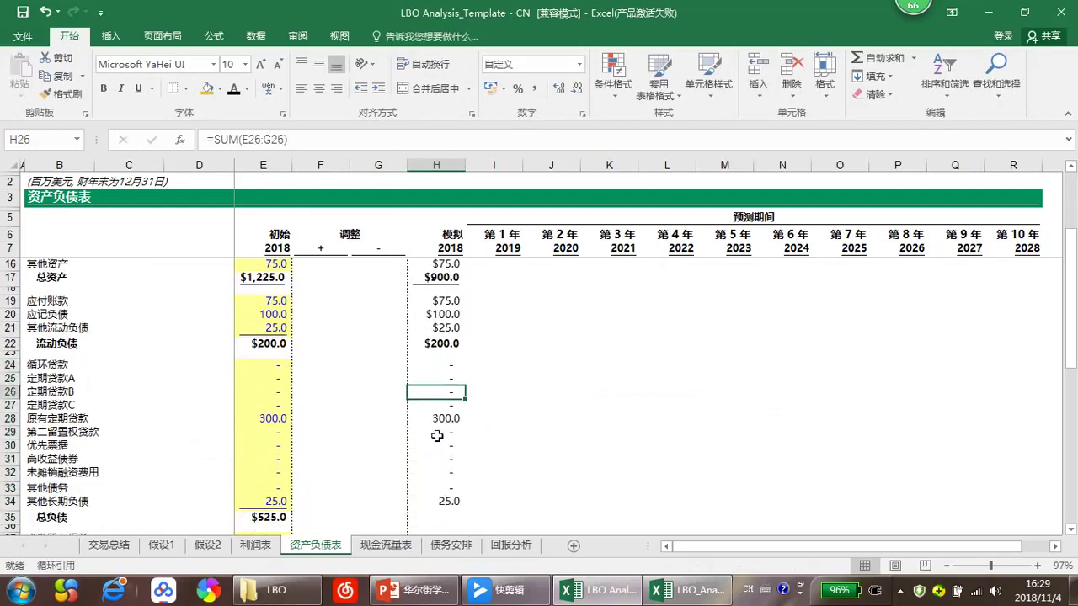
key(Up)
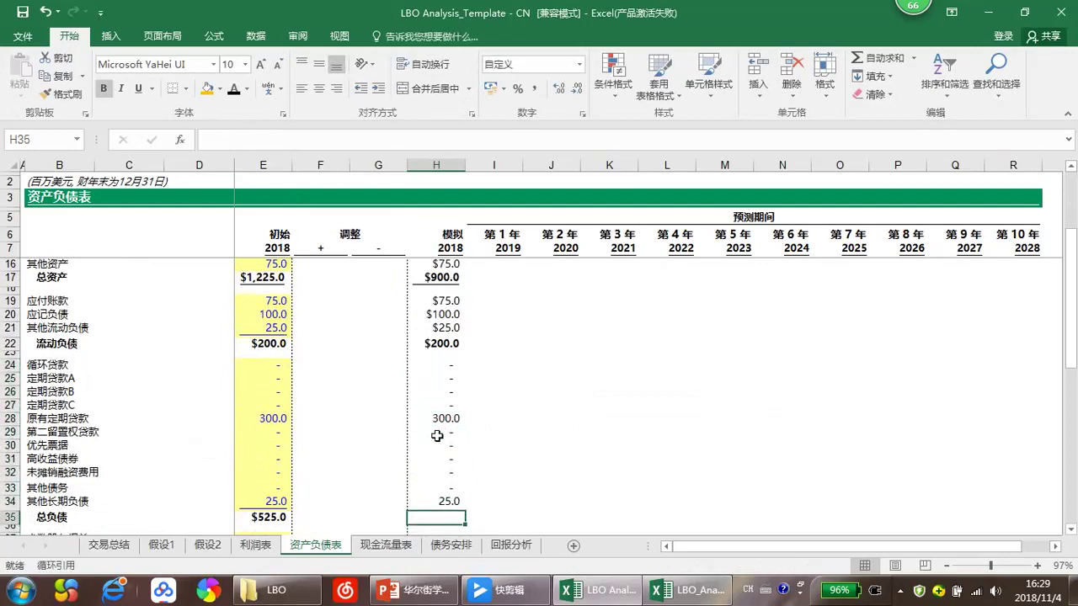
key(alt+equal)
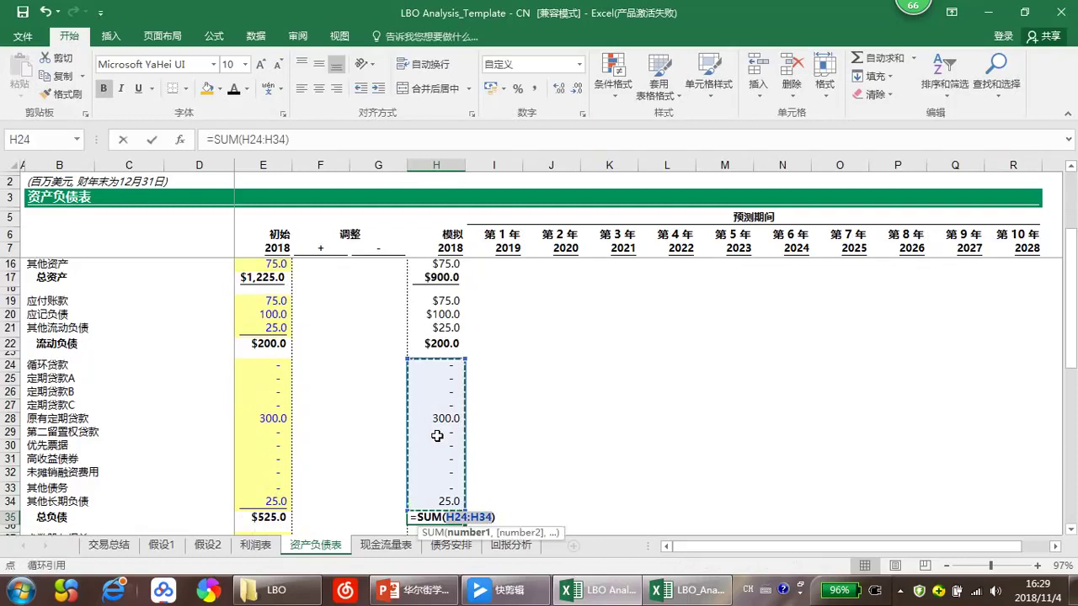
key(Return)
key(Down)
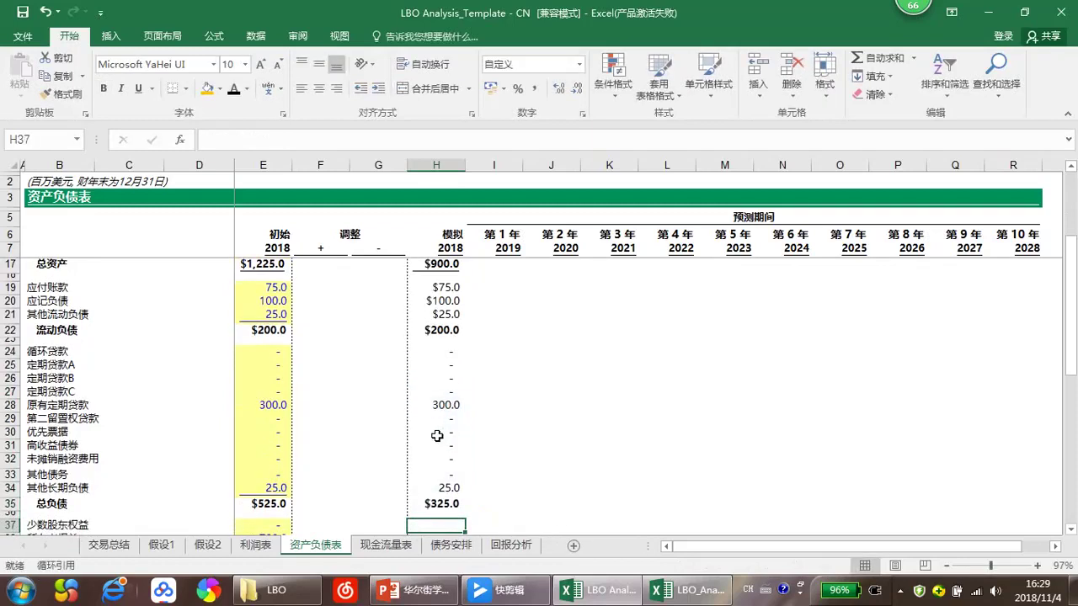
Step: Calculate the 模拟 2018 少数股东权益 in H37 as the initial balance plus adjustments, using =SUM(E37:G37)
scroll(437, 435, down, 1)
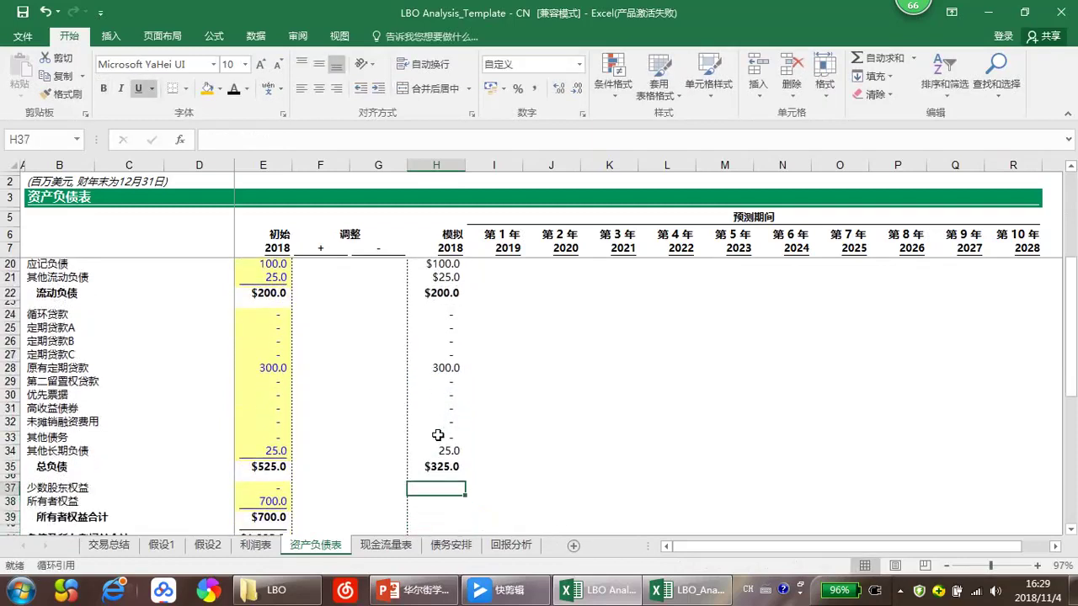
text(=sum()
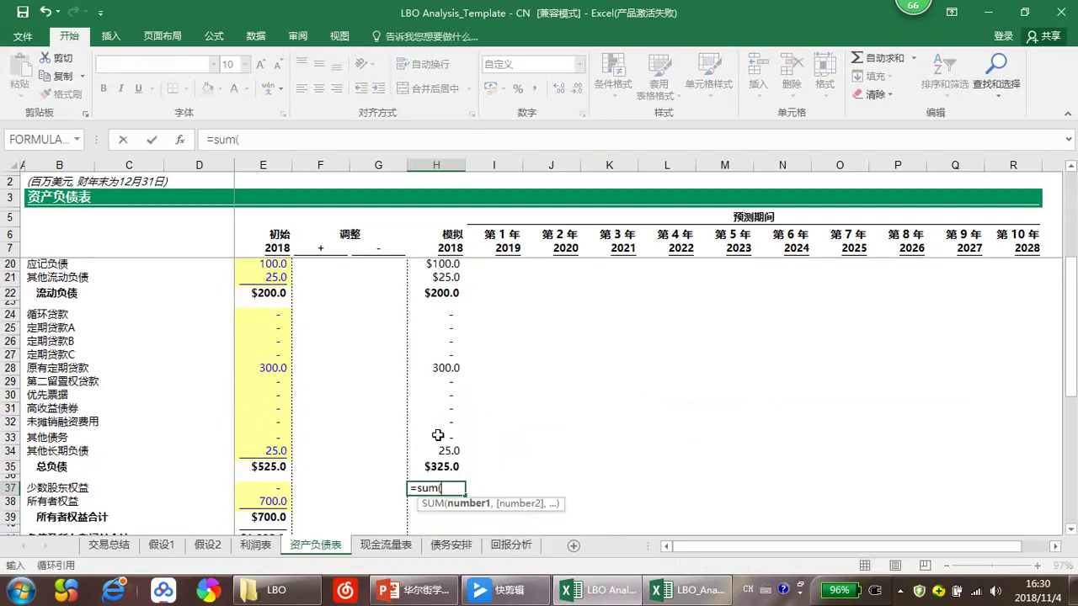
key(Left)
key(shift+Left)
key(shift+Left)
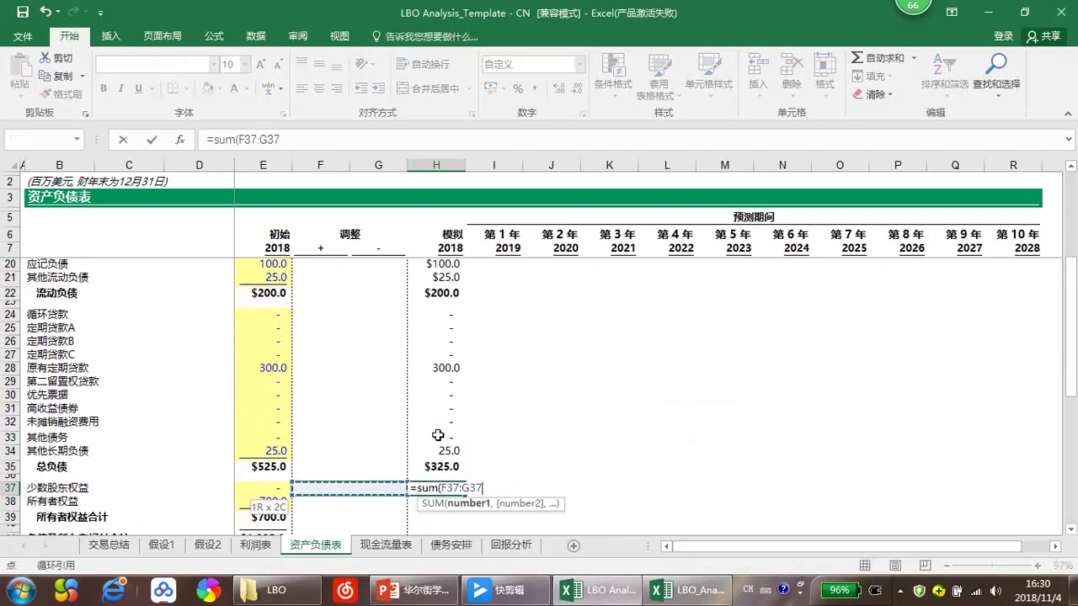
key(Return)
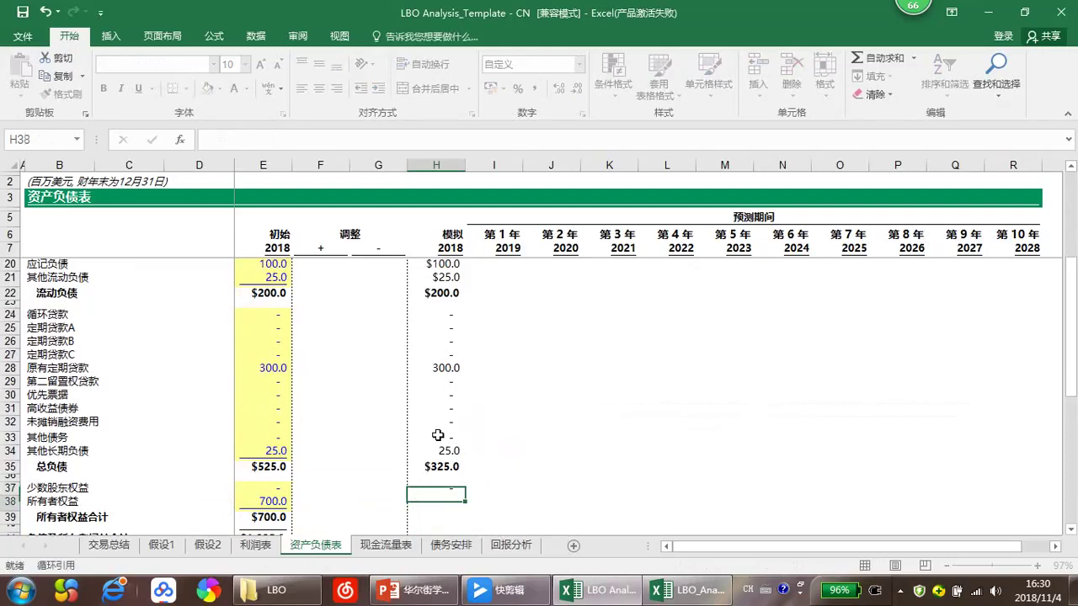
Step: Fill the H37 formula down to 所有者权益 in H38 and enter the 所有者权益合计 automatic sum in H39
key(Up)
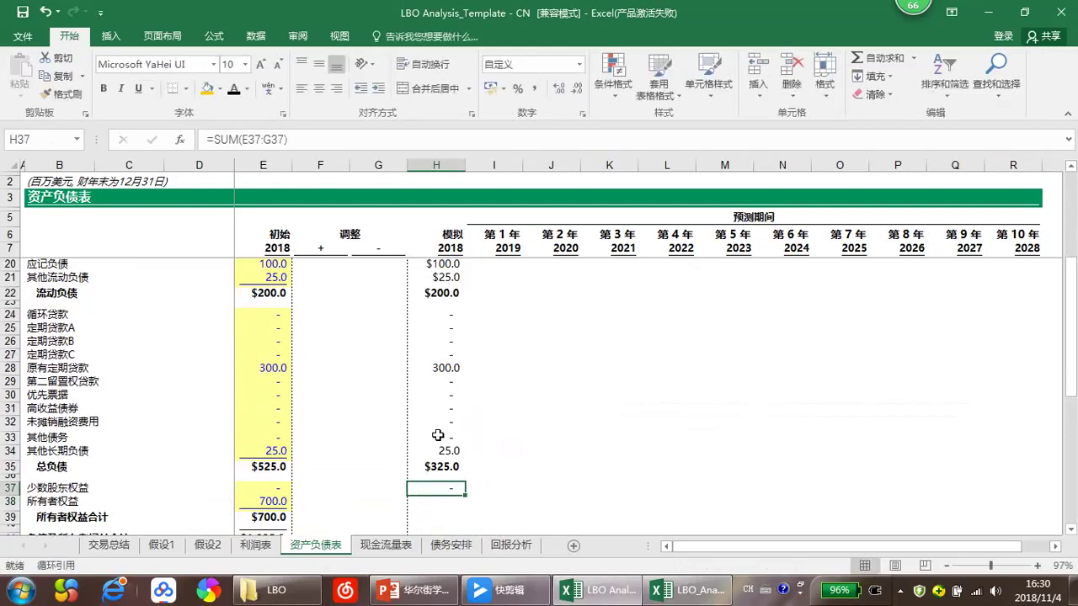
key(shift+Down)
key(ctrl+d)
key(Down)
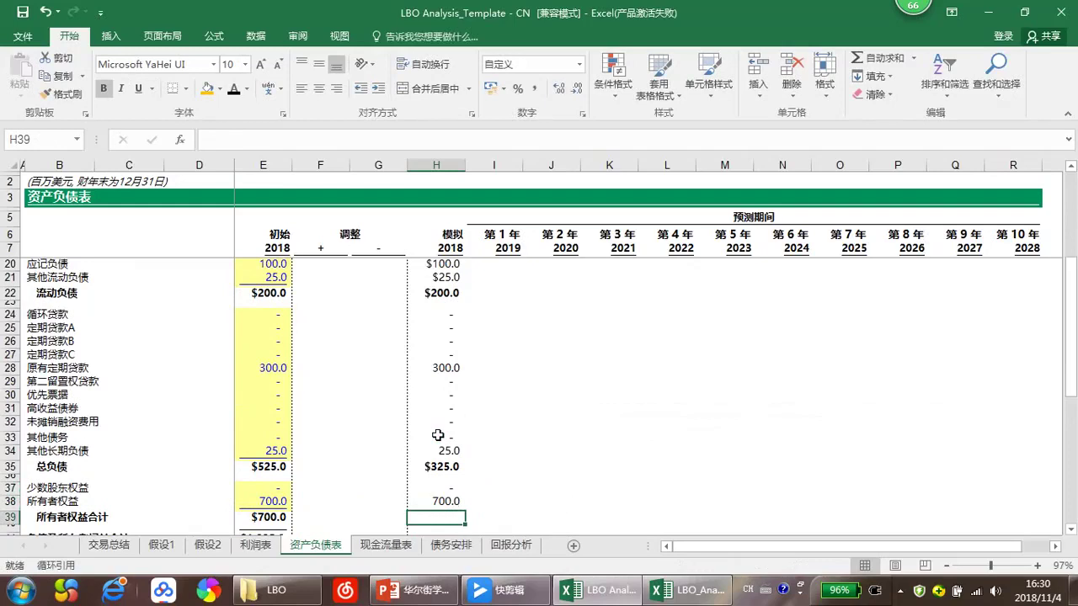
key(alt+equal)
key(Return)
Step: Add 流动资产 to the 模拟 2018 总资产 formula in H17, making it =SUM(H14:H16)+H12
scroll(463, 439, up, 1)
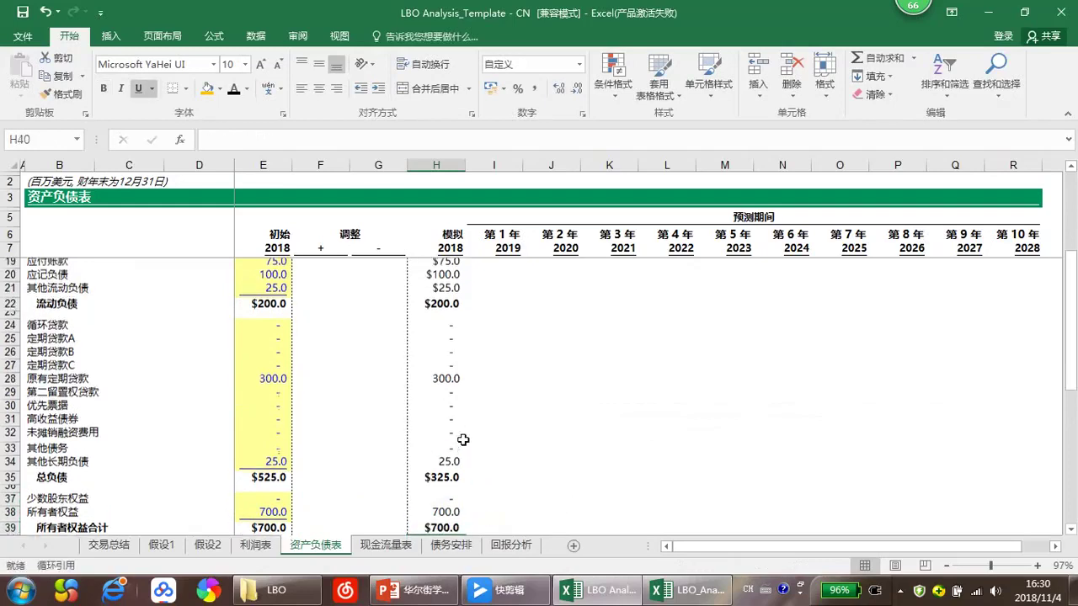
scroll(463, 439, up, 4)
click(443, 381)
click(362, 141)
text(+)
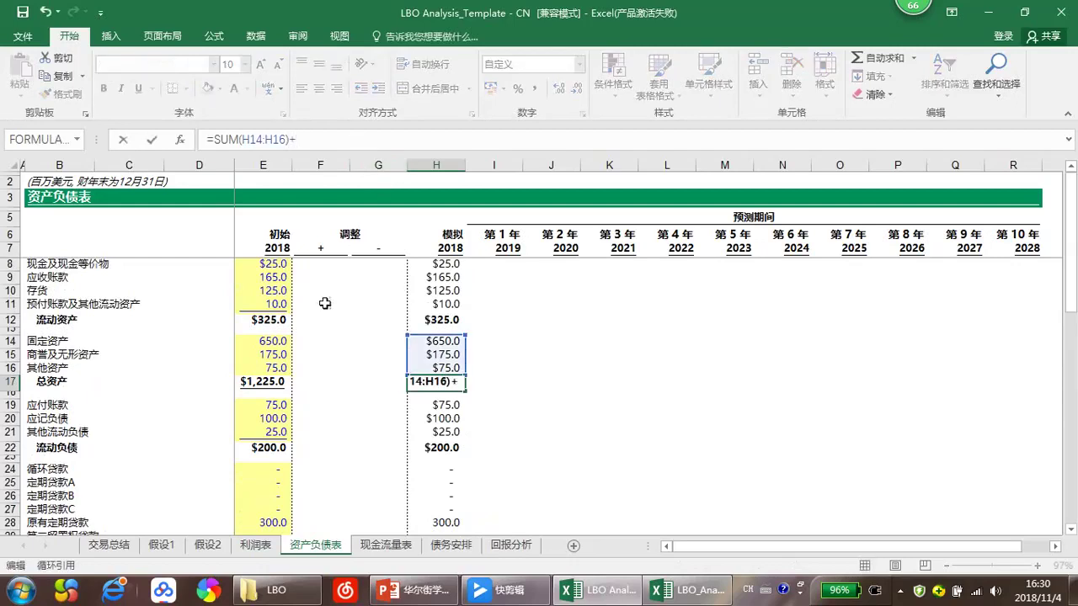
click(452, 319)
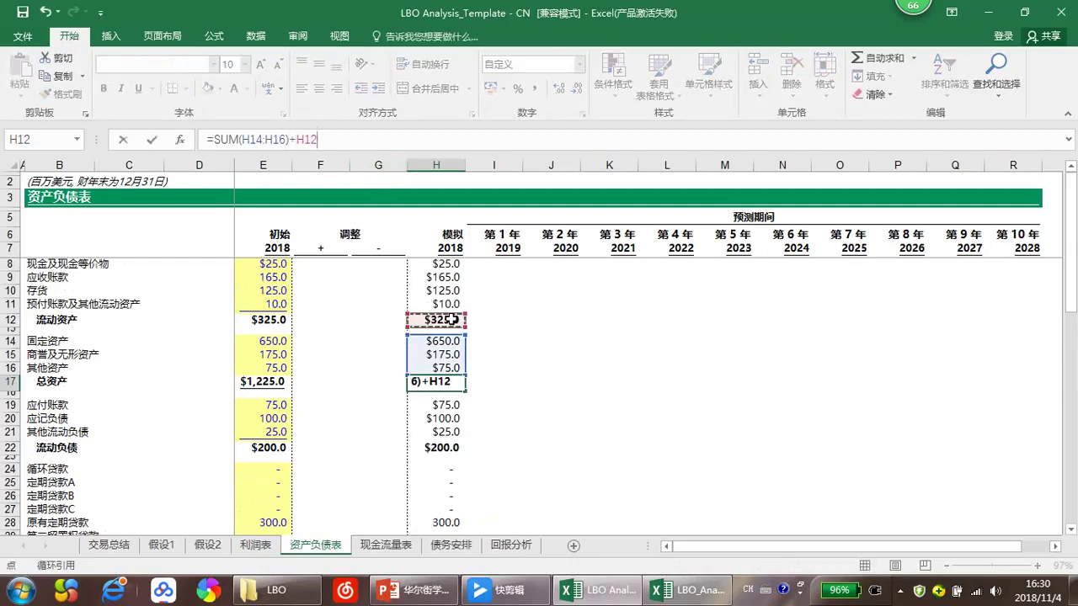
key(Return)
Step: Extend the 模拟 2018 总负债 formula in H35 by adding the 流动负债 total from H22
scroll(444, 417, down, 3)
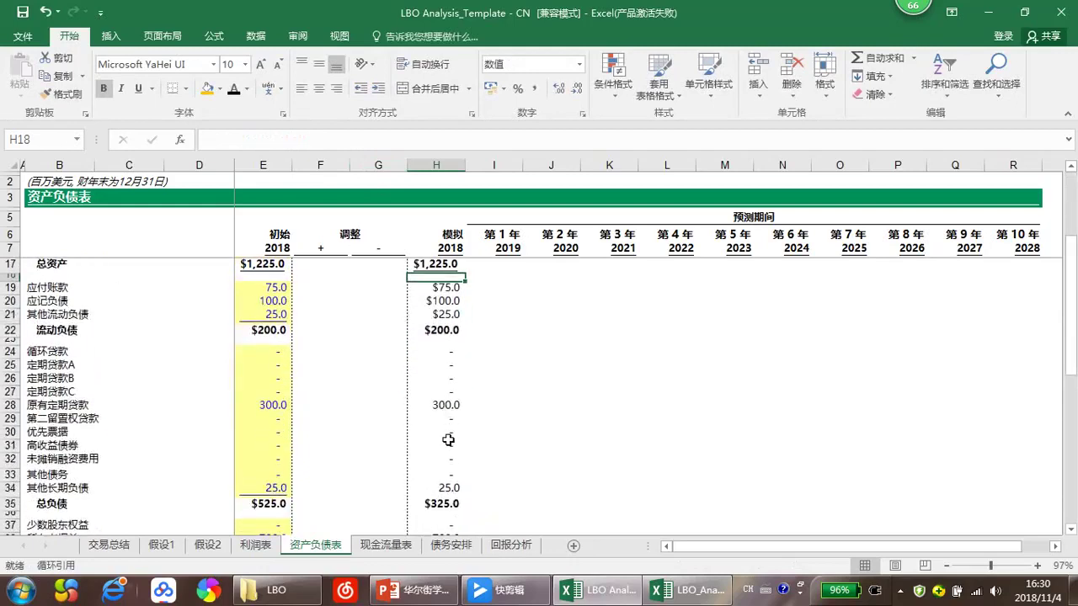
click(435, 505)
key(F2)
click(368, 139)
text(+)
click(446, 330)
key(Return)
Step: Calculate the 模拟 2018 负债及所有者权益合计 in H41 by adding 所有者权益合计 in H39 and 总负债 in H35
scroll(450, 330, up, 3)
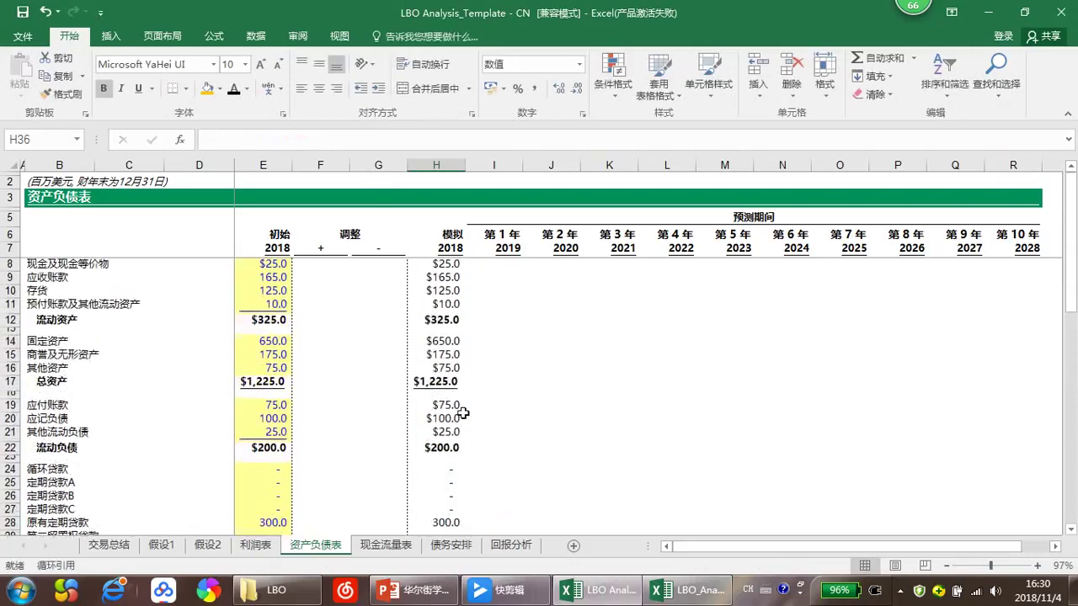
scroll(465, 416, down, 7)
click(446, 399)
click(447, 427)
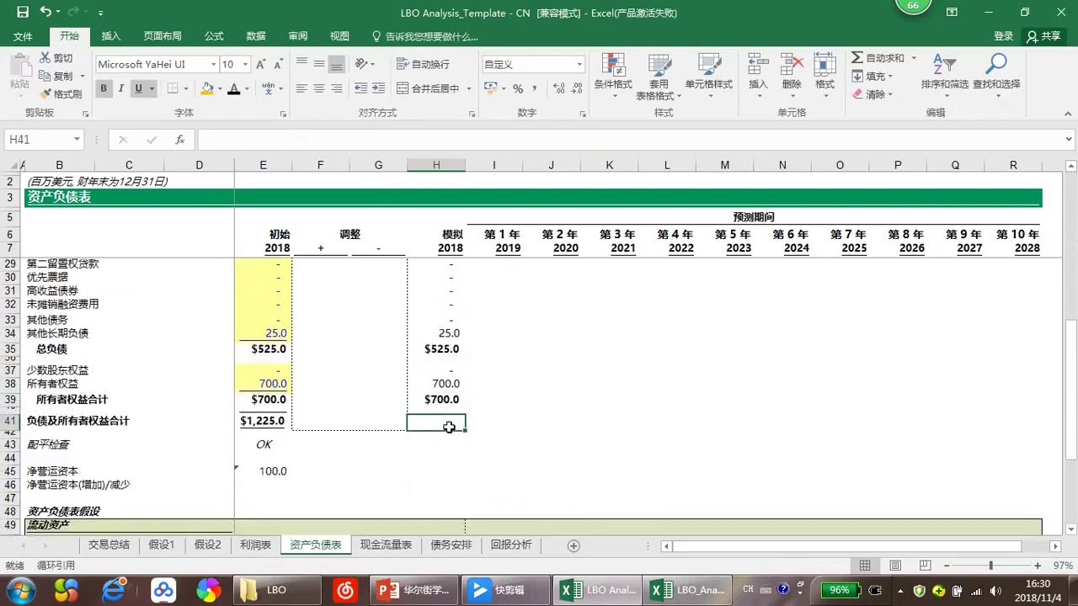
text(=)
key(Up)
key(Up)
key(Up)
key(Down)
text(+)
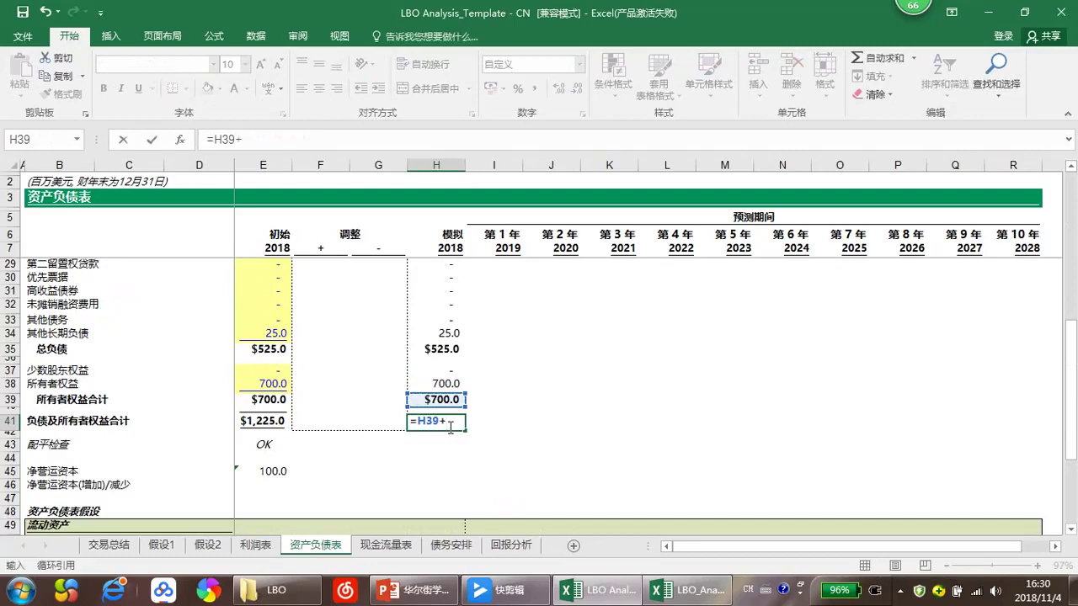
click(437, 350)
key(Return)
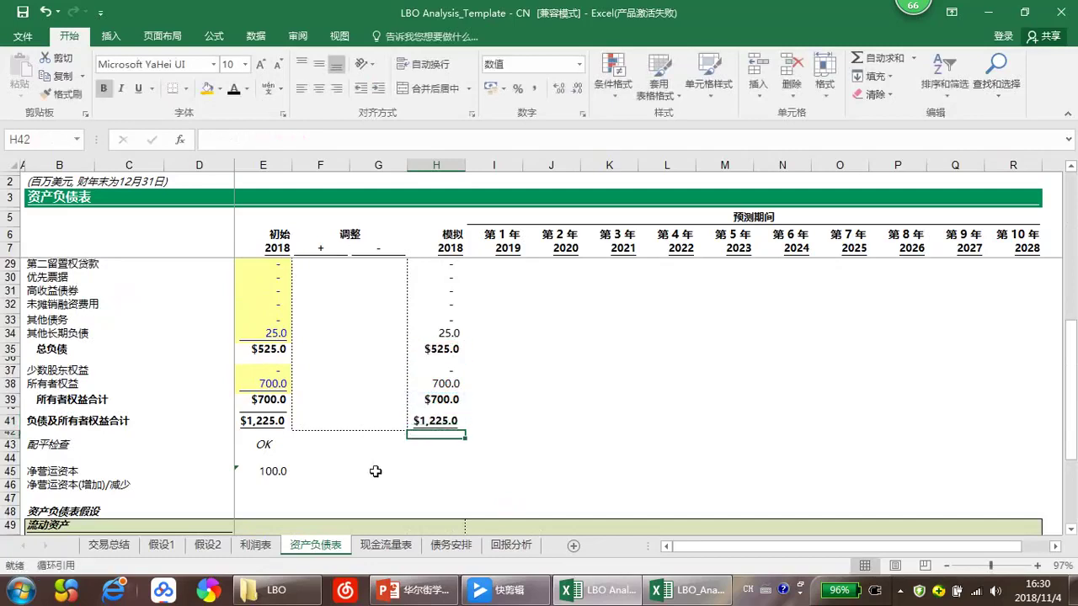
Step: Copy the 配平检查 formula from E43 to H43 and check that it compares 总资产 in H17 with H41
click(270, 443)
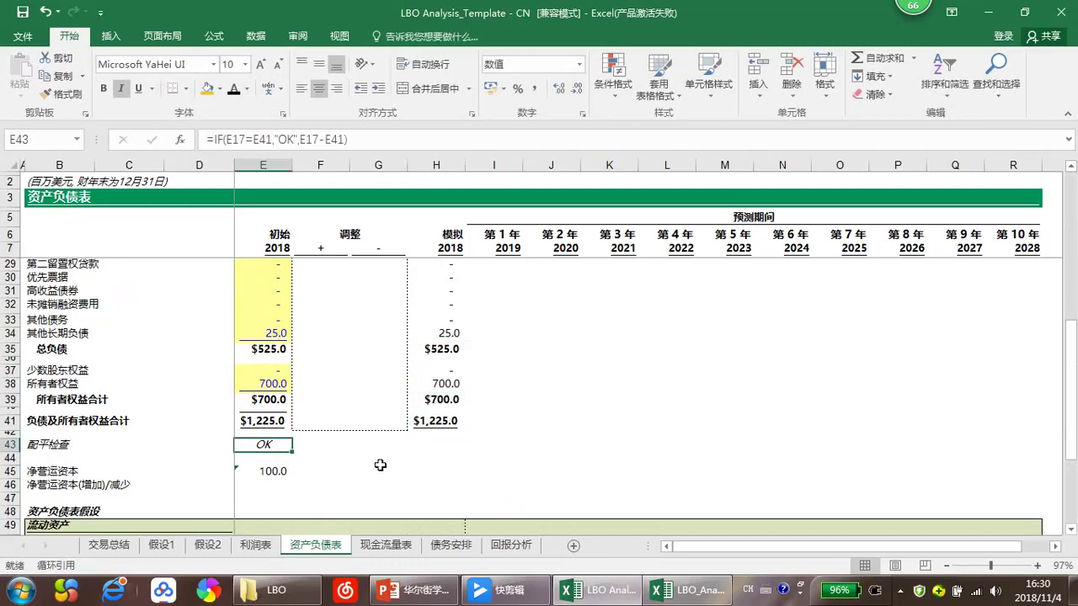
key(ctrl+c)
click(429, 444)
key(ctrl+v)
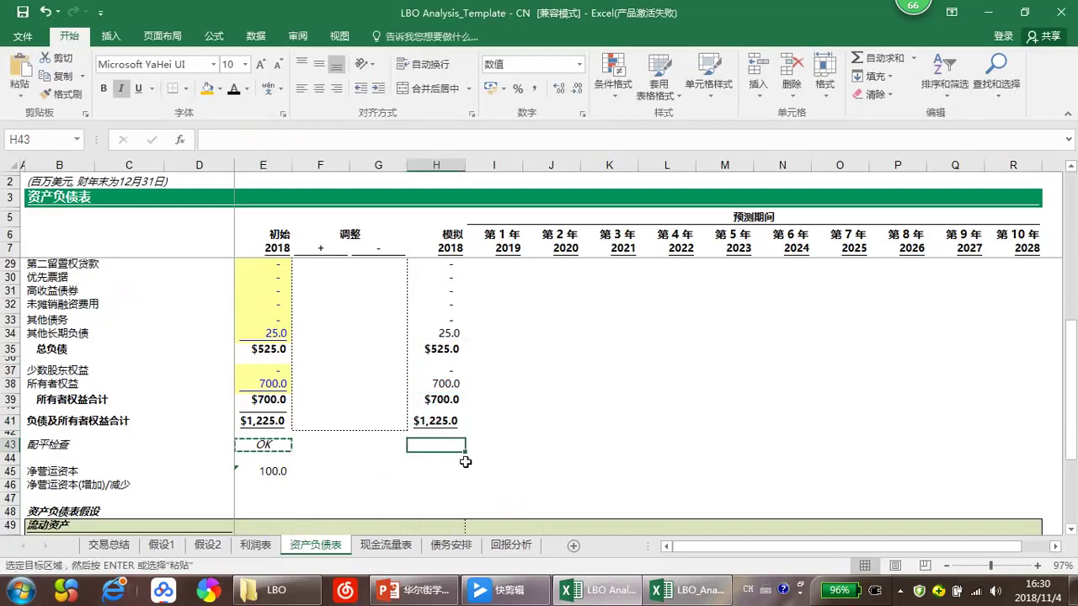
key(Escape)
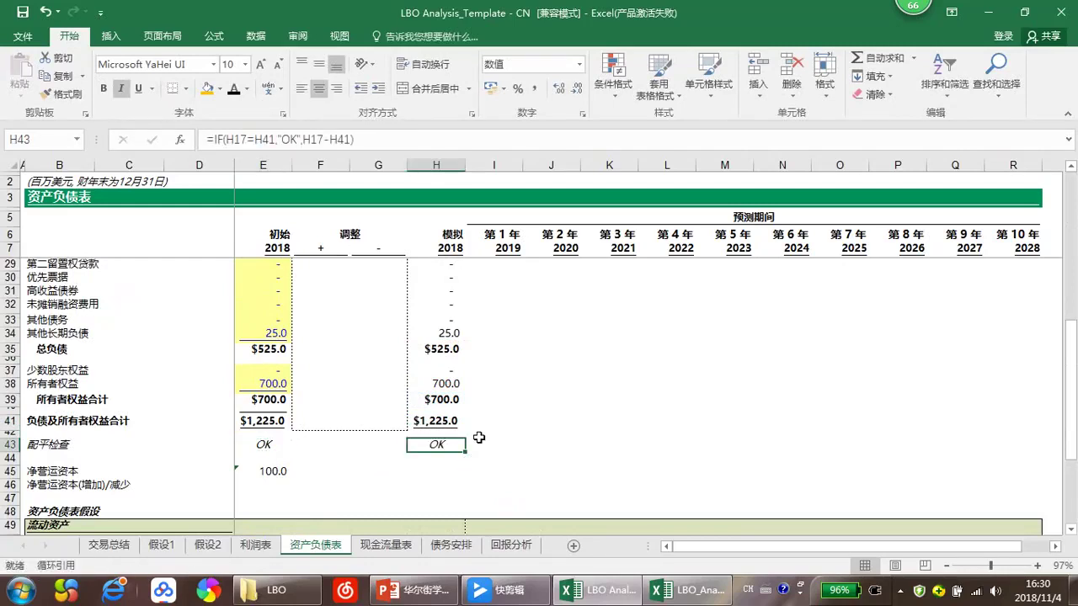
scroll(480, 438, up, 1)
key(F2)
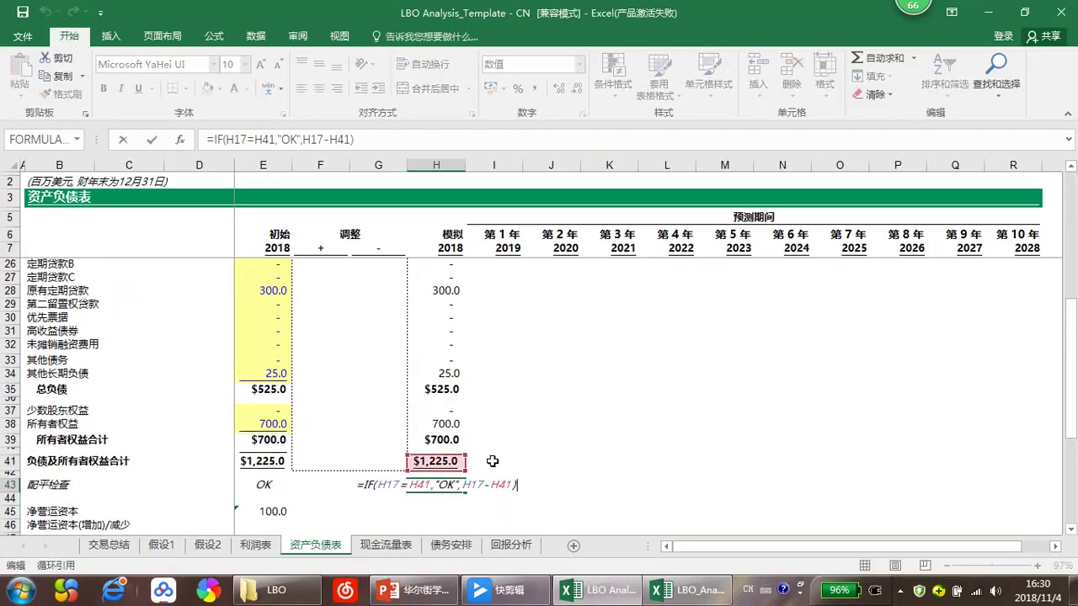
scroll(492, 461, up, 6)
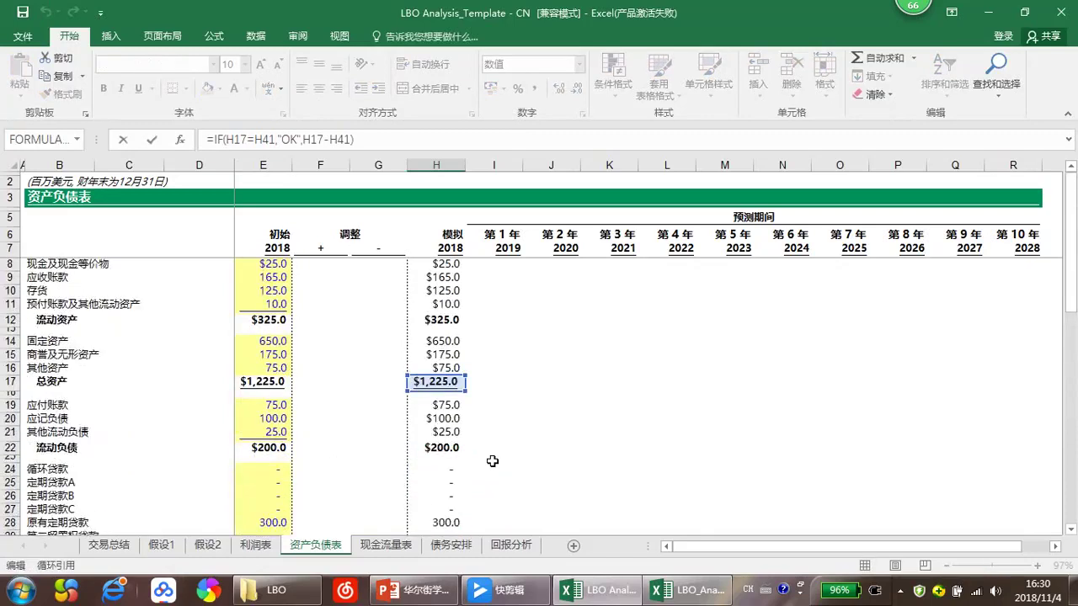
scroll(493, 461, down, 8)
key(Return)
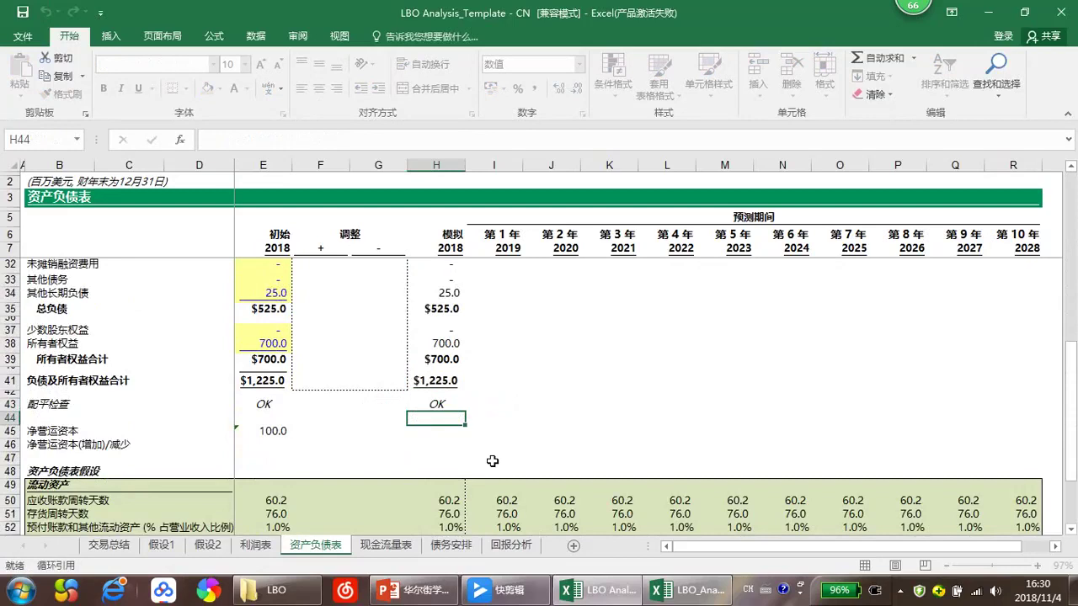
Step: Review the 初始 2018 and 模拟 2018 columns and the 预测期间 area from 第 1 年 onwards
click(494, 392)
scroll(510, 413, up, 8)
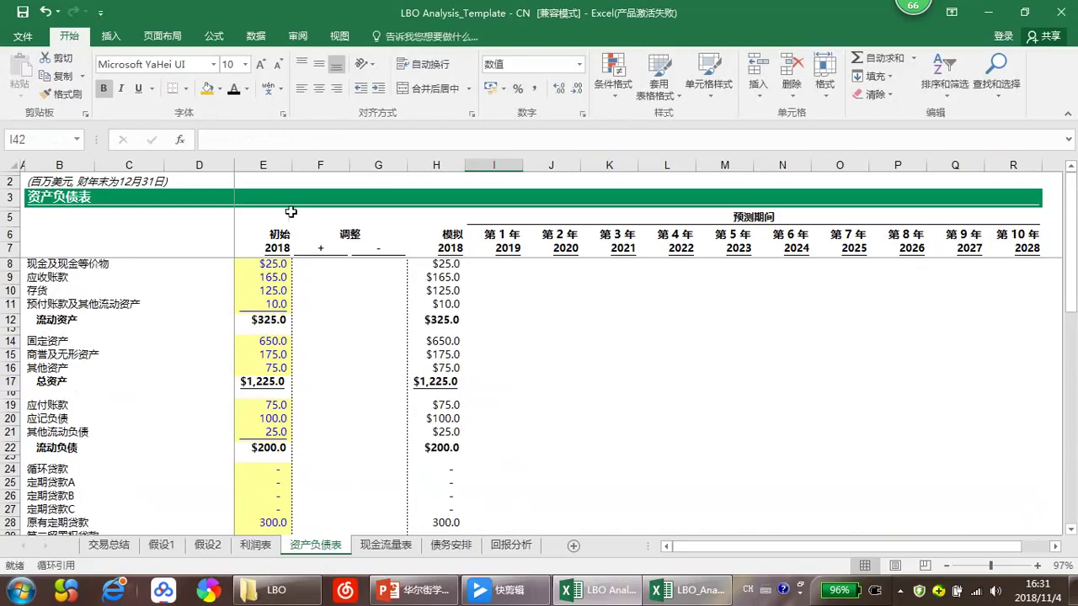
click(262, 165)
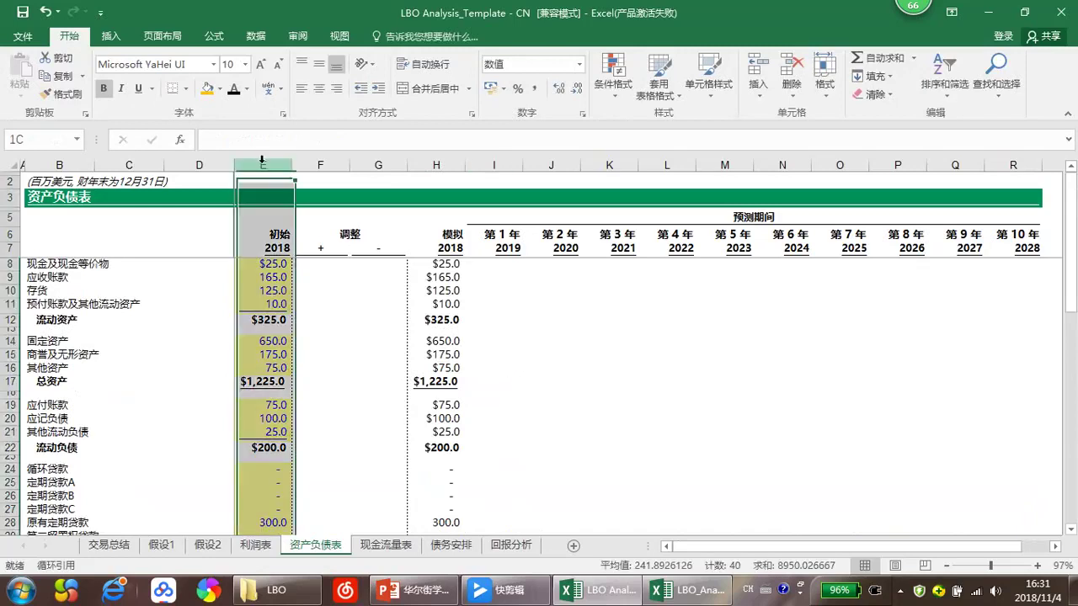
click(437, 163)
click(509, 281)
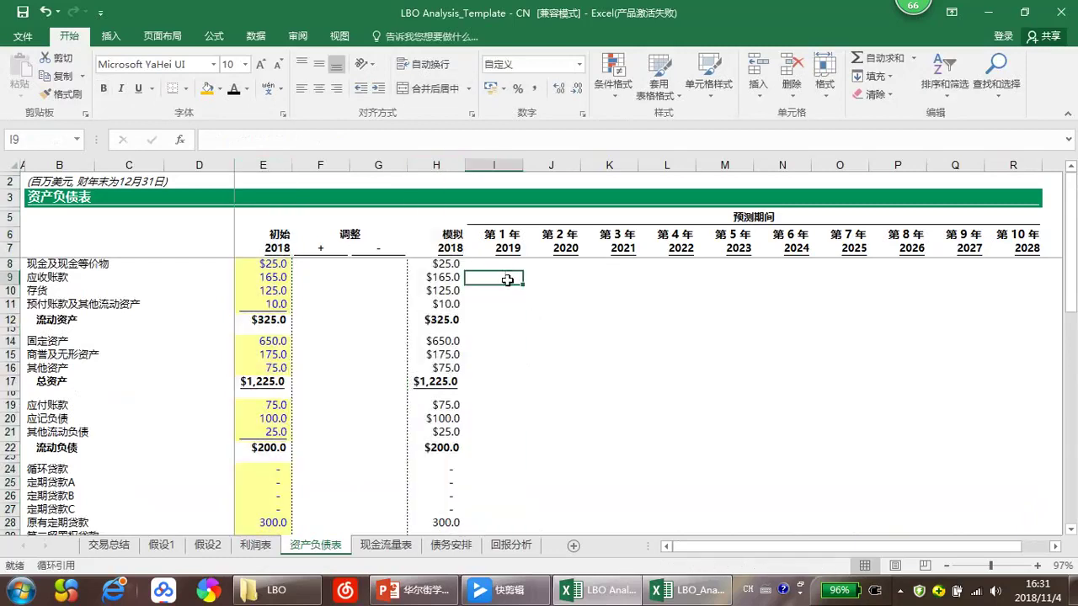
scroll(500, 386, down, 6)
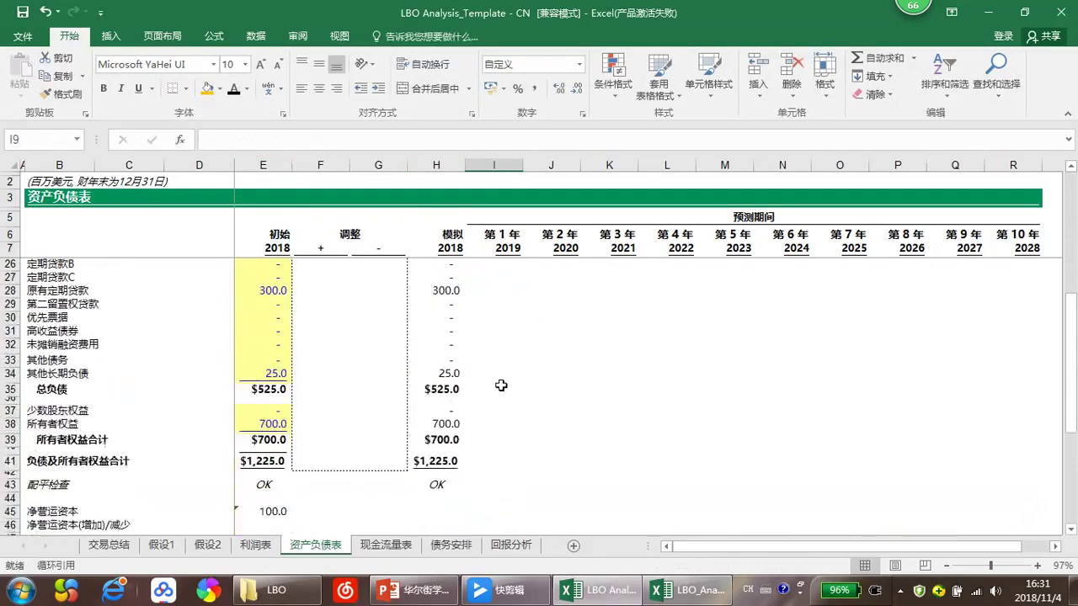
scroll(501, 383, up, 6)
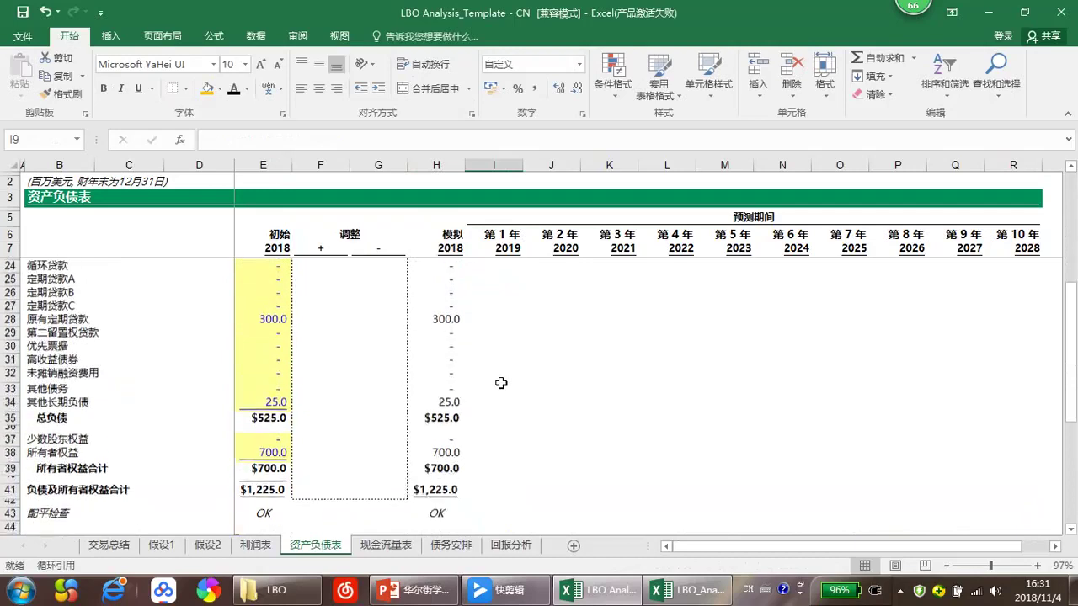
click(483, 264)
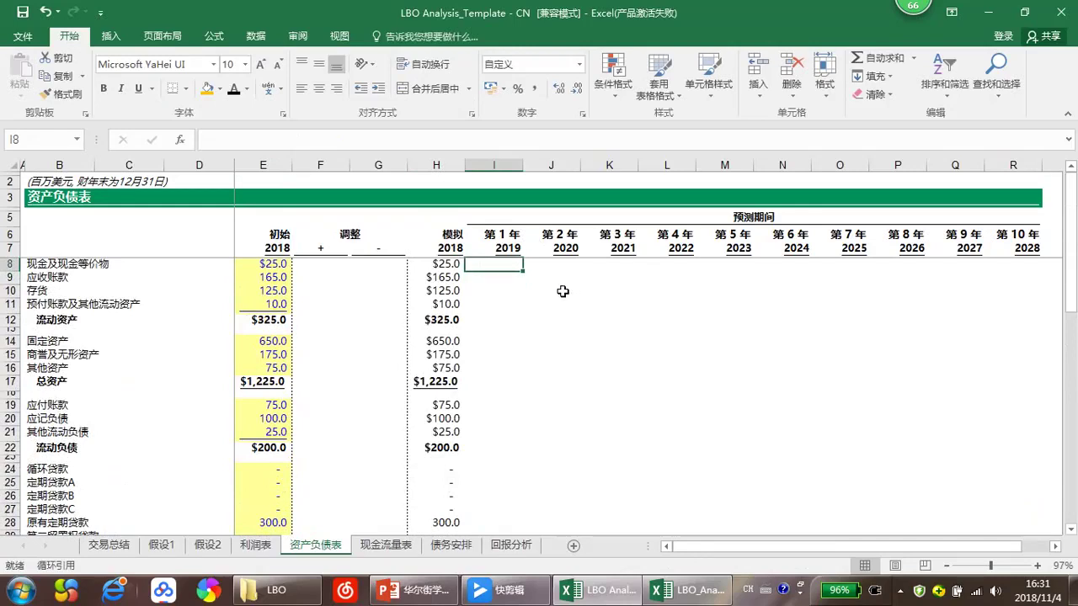
right_click(506, 264)
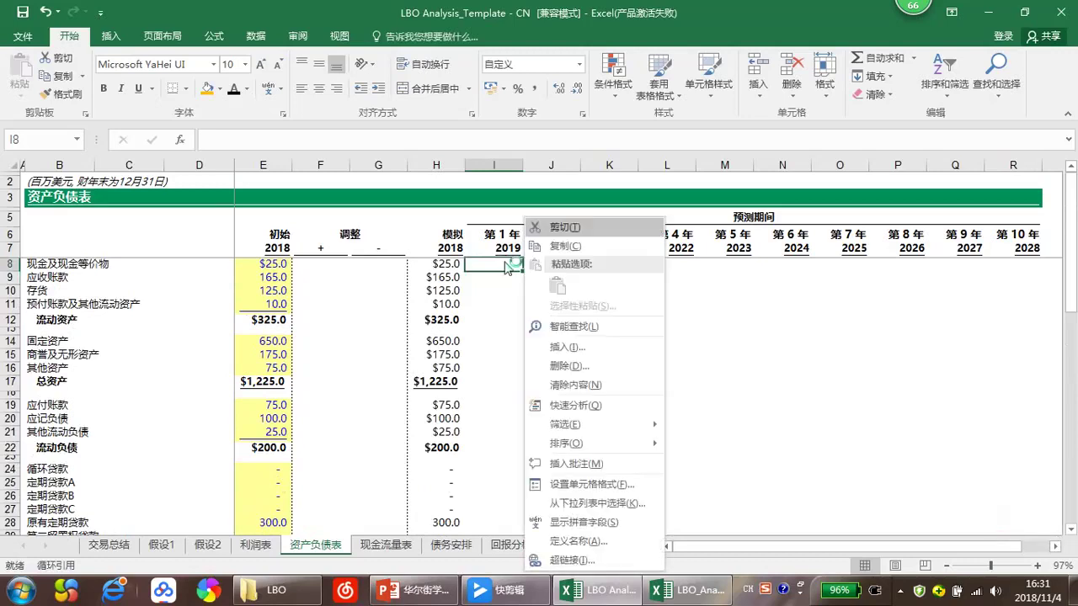
click(506, 265)
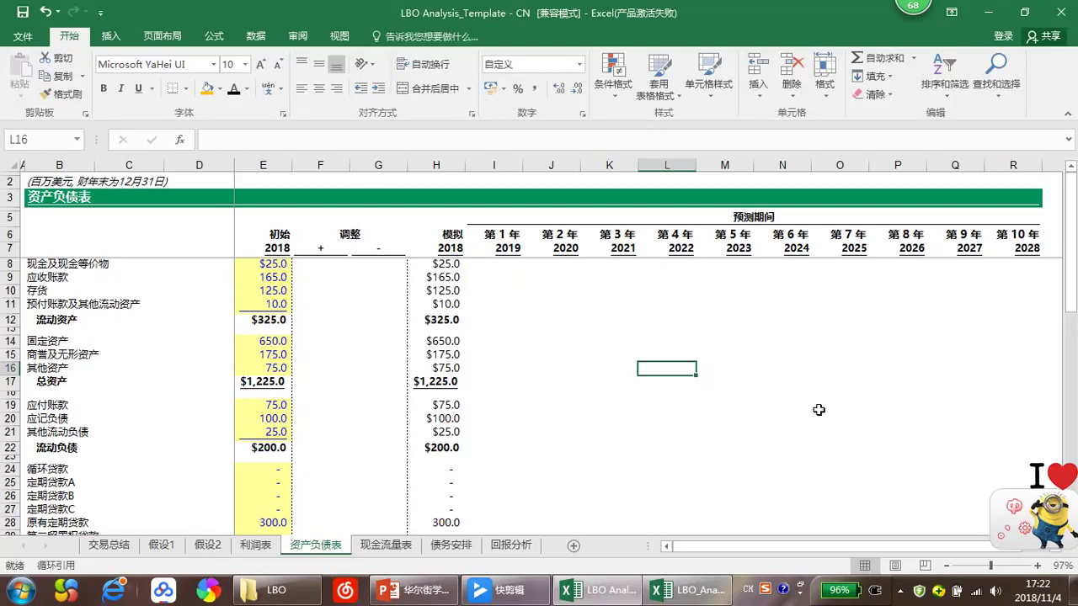
Step: Go to the 现金流量表 sheet and review its 经营活动, 投资活动 and 融资活动 line items
click(385, 545)
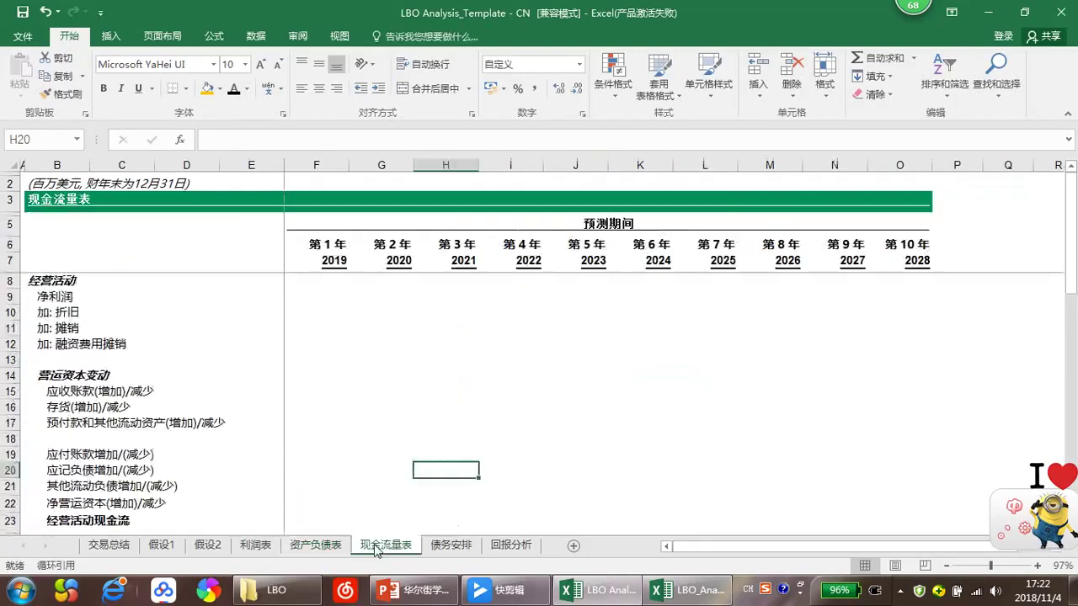
click(178, 379)
scroll(158, 376, down, 5)
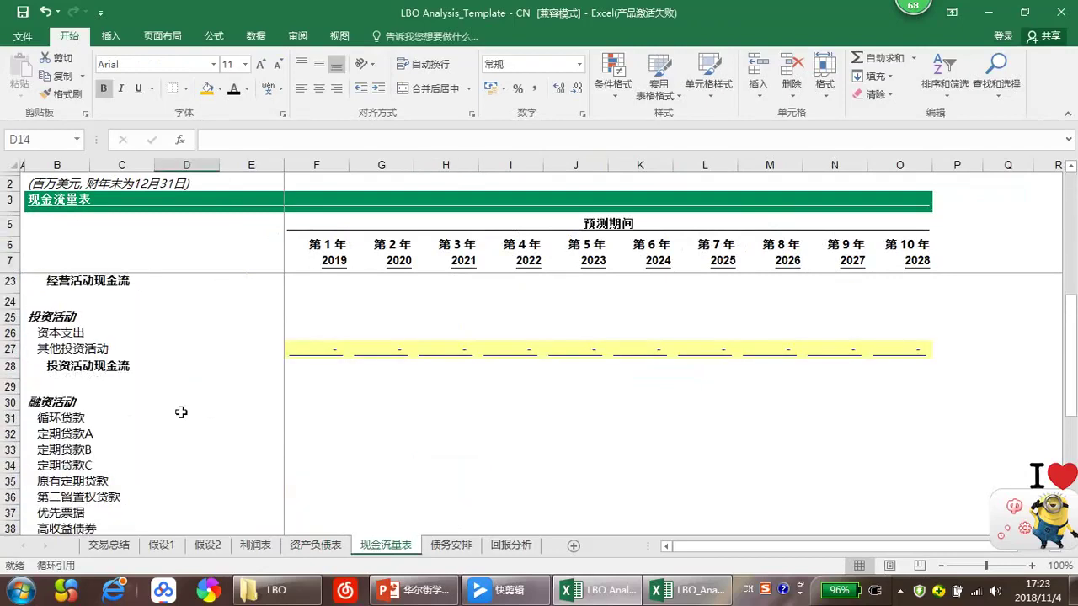
click(370, 373)
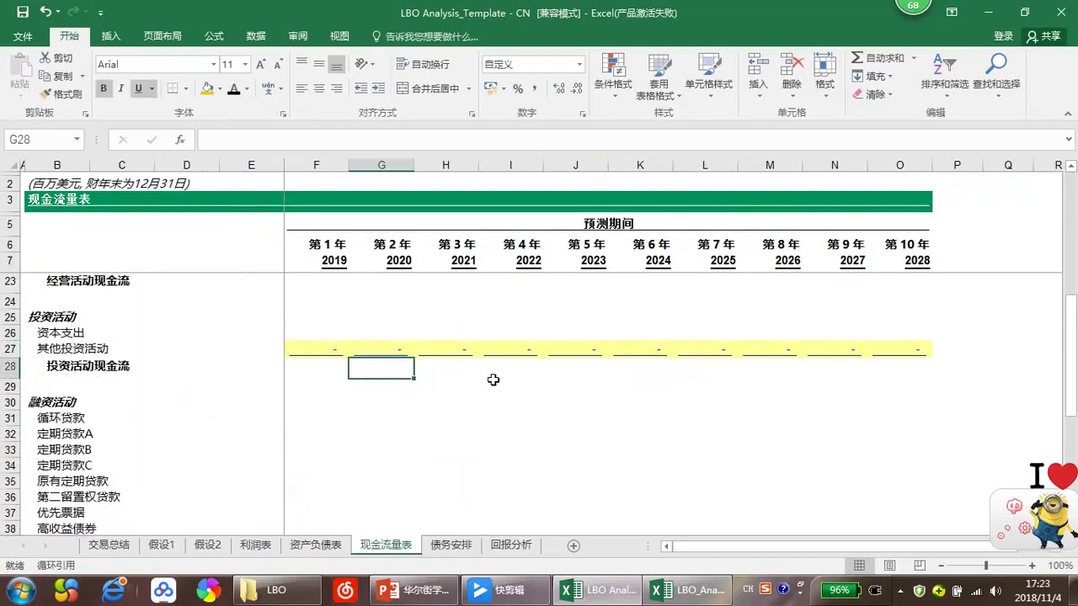